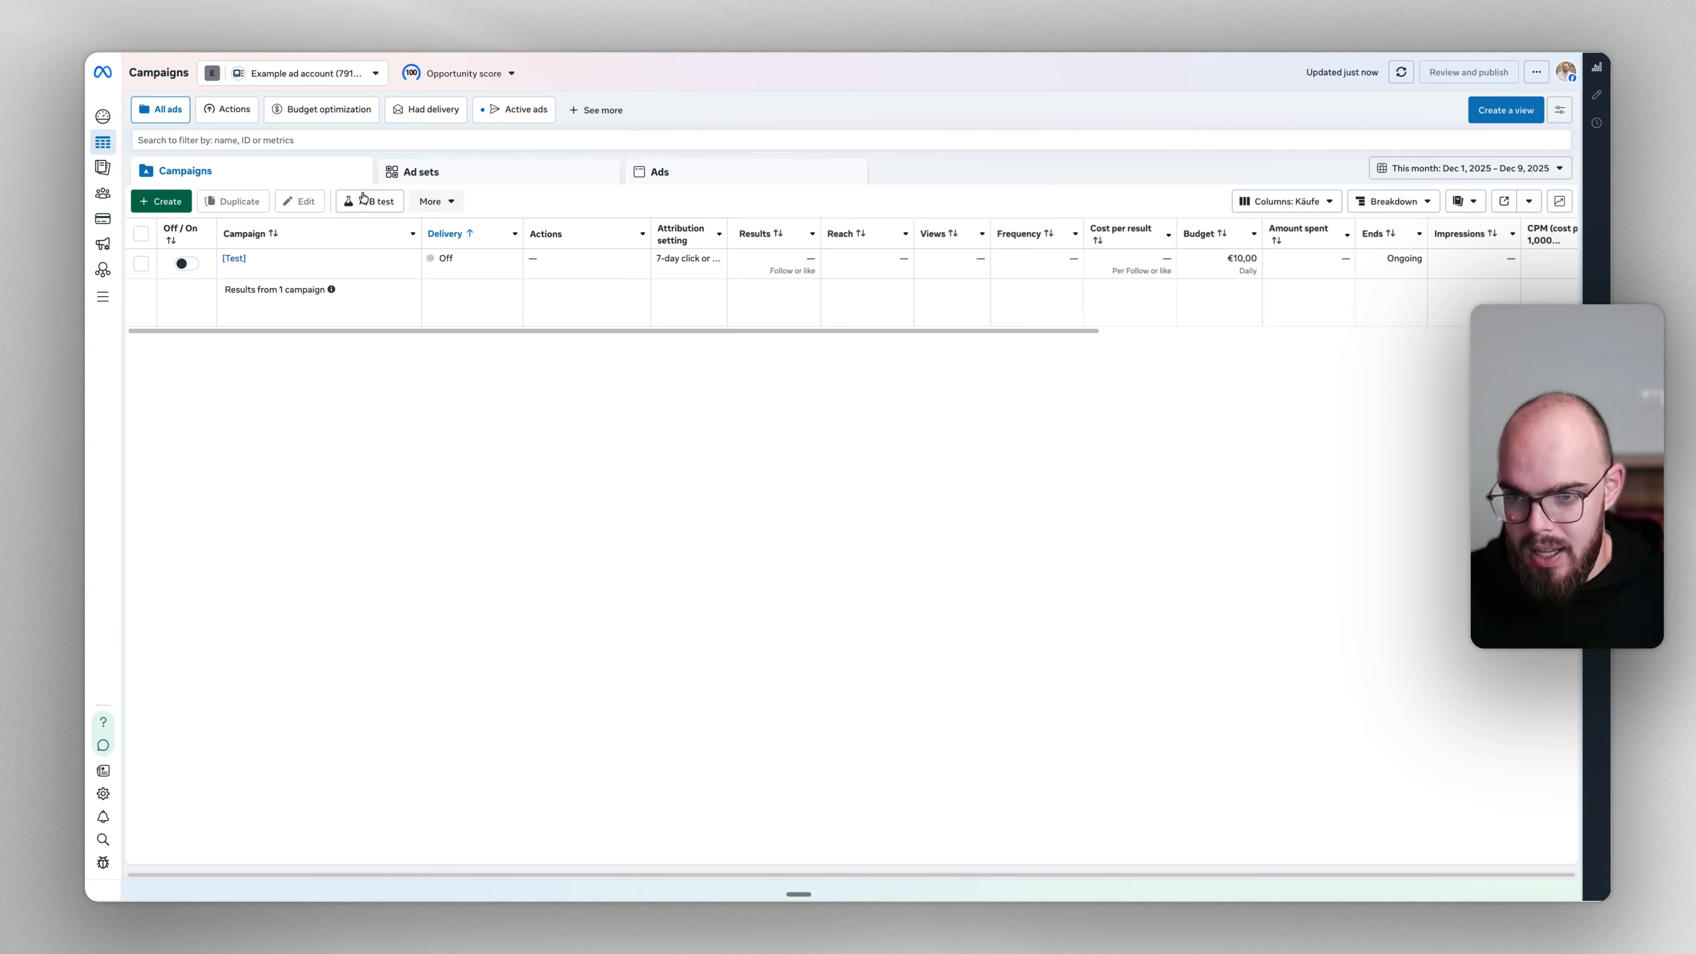
Create a new draft campaign with the Sales objective, using the default €25 daily budget
click(164, 201)
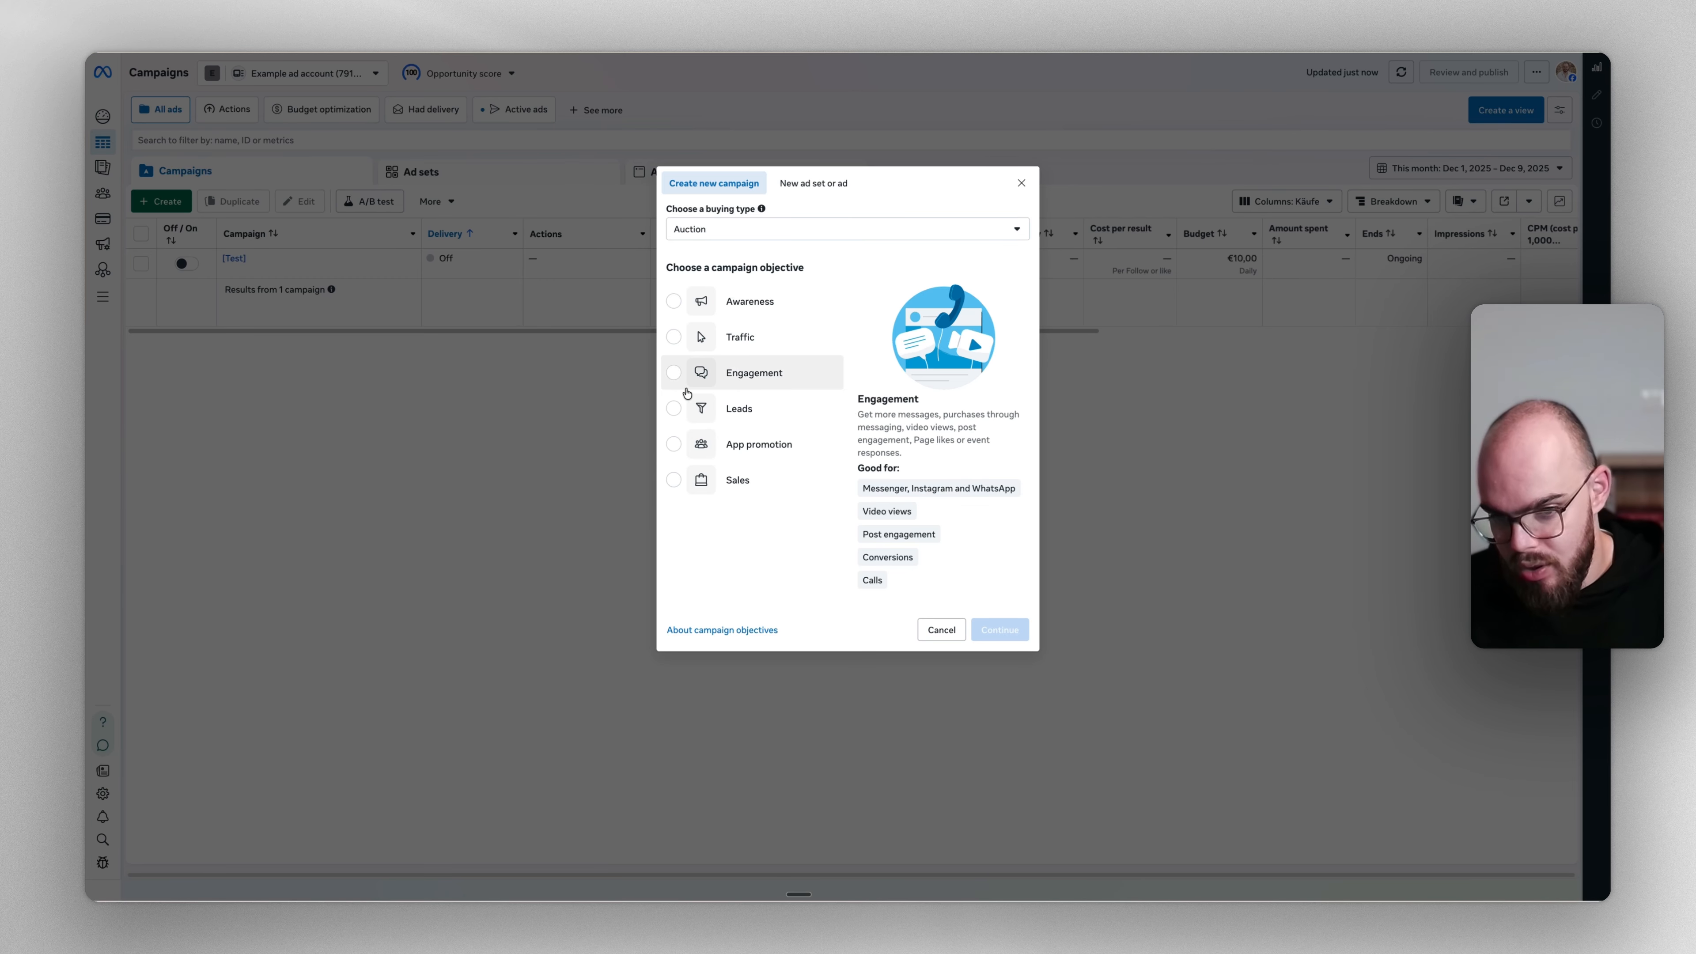
click(733, 423)
click(741, 481)
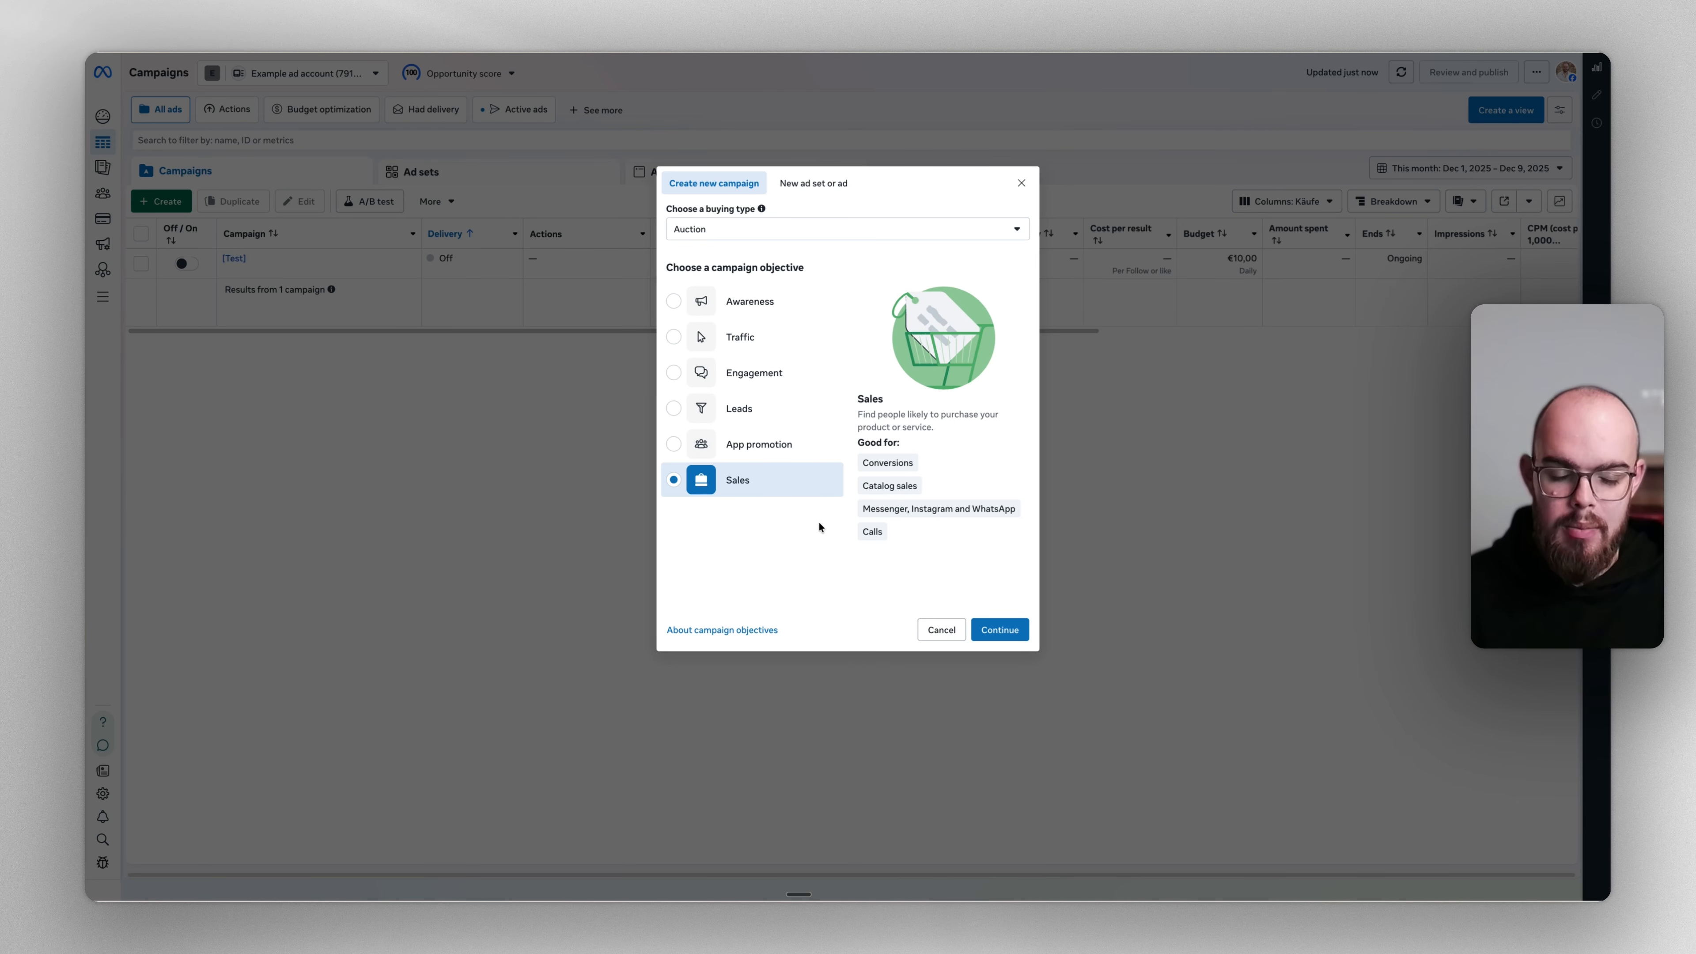
click(996, 623)
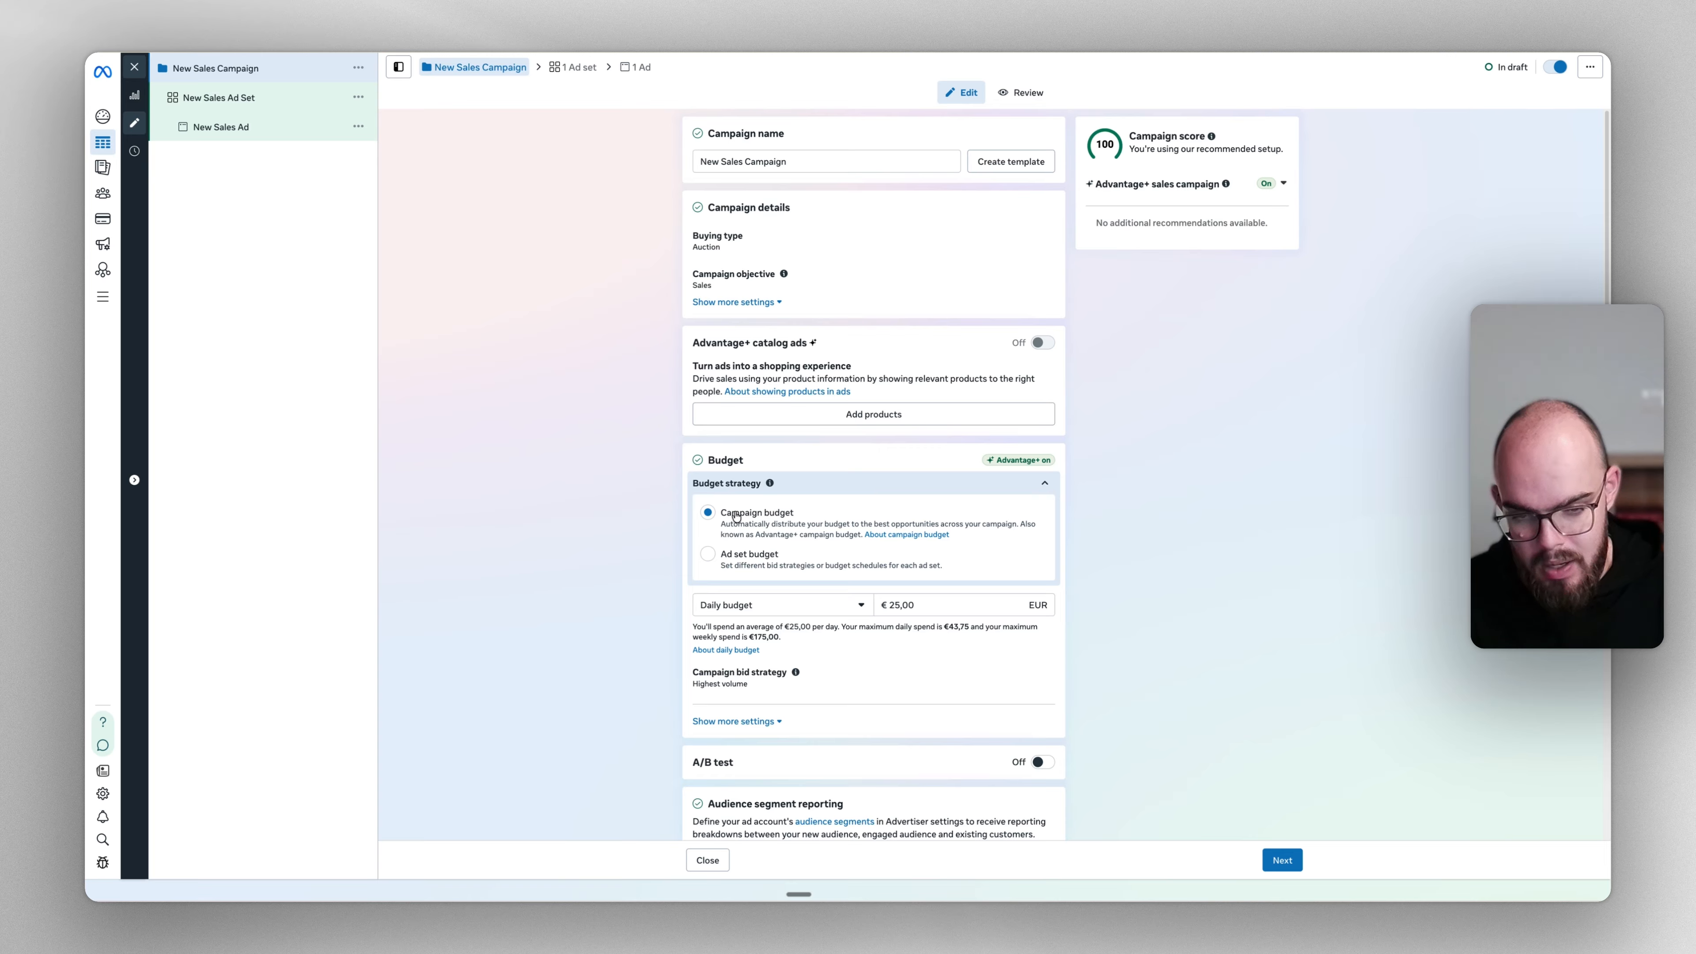
Leave the campaign's daily budget at €25.00
click(925, 604)
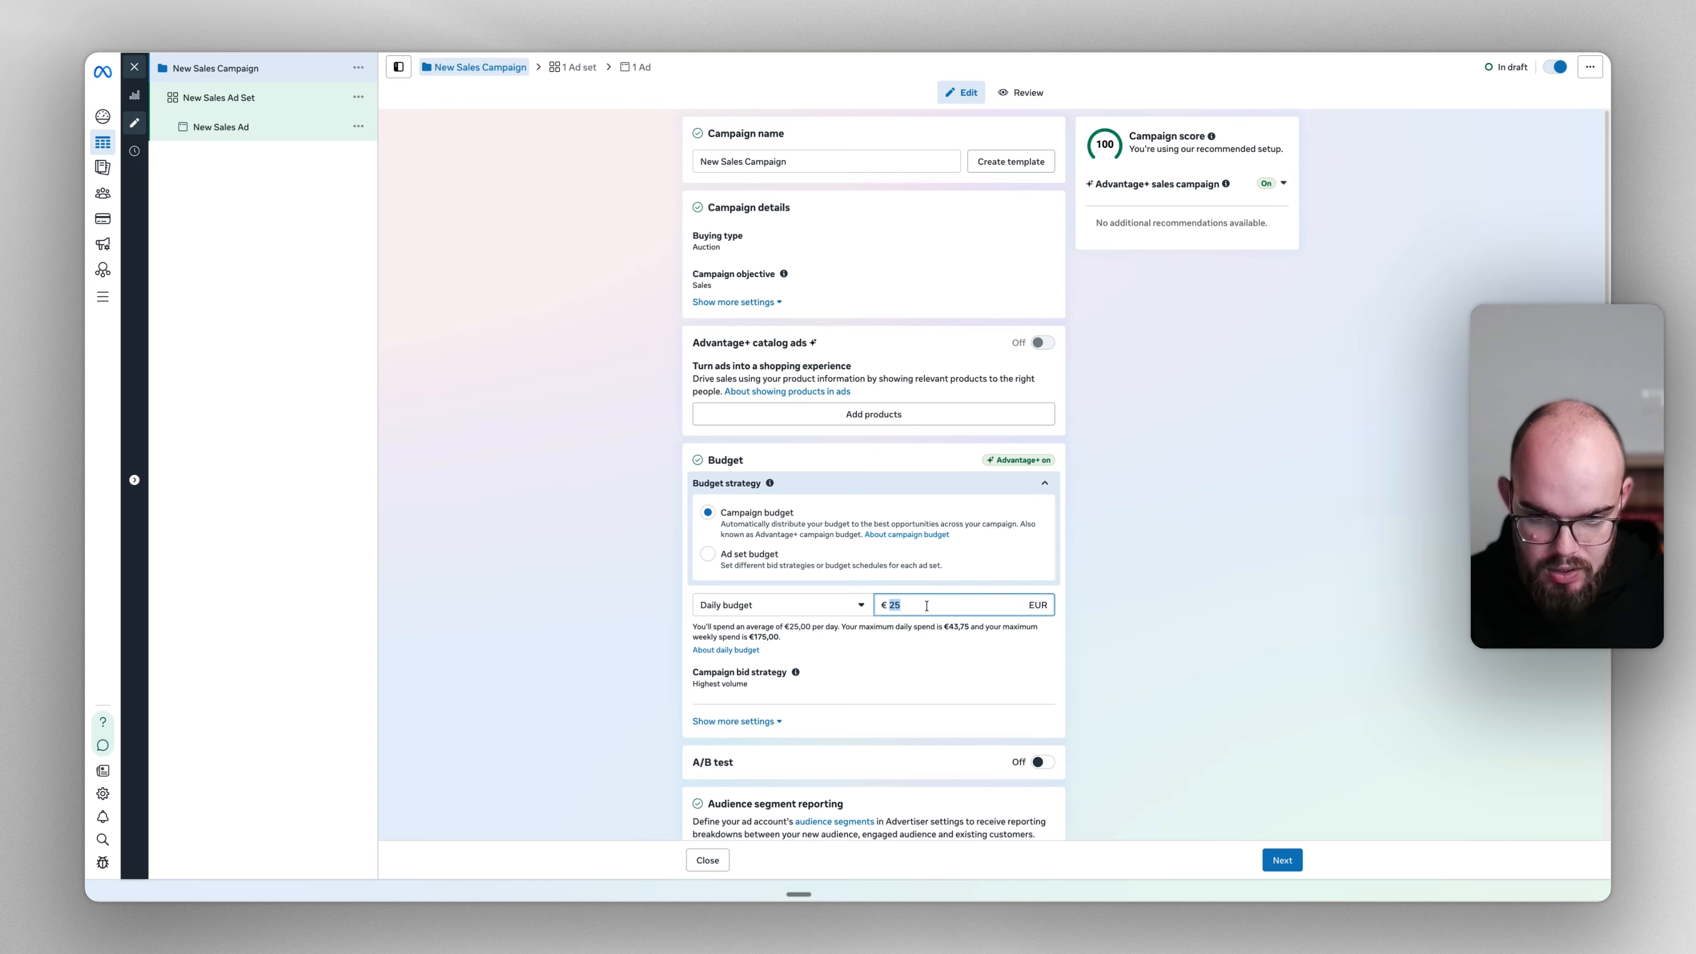
click(1341, 602)
scroll(1341, 602, down, 4)
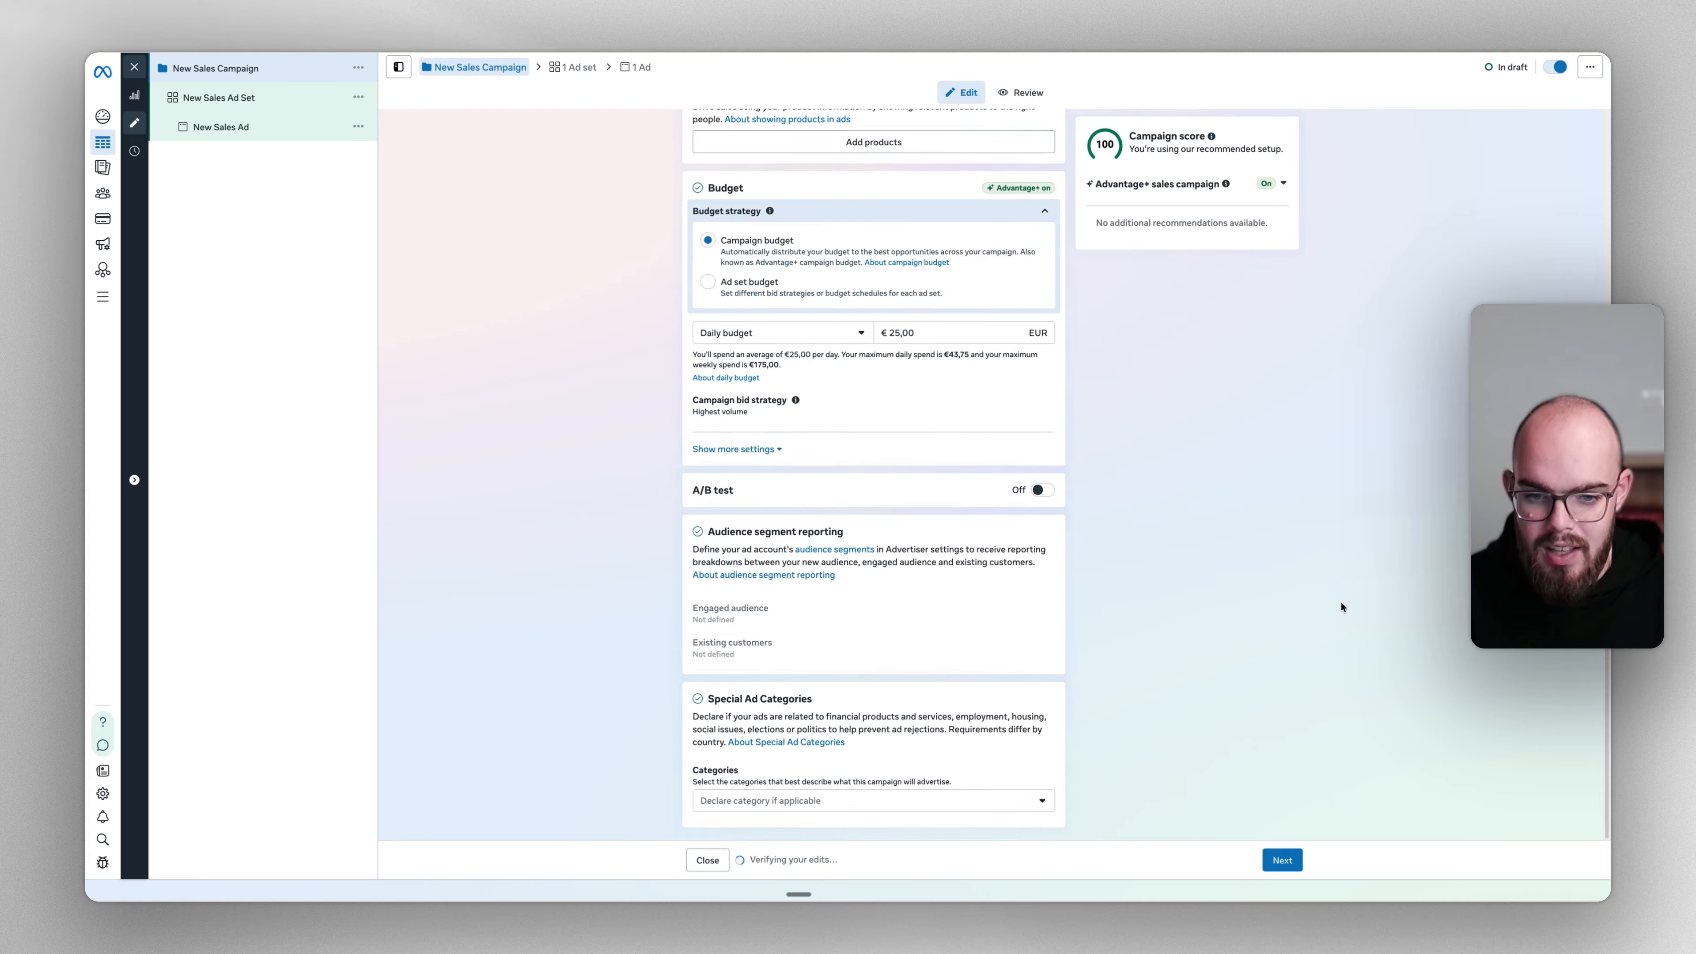
scroll(920, 266, up, 4)
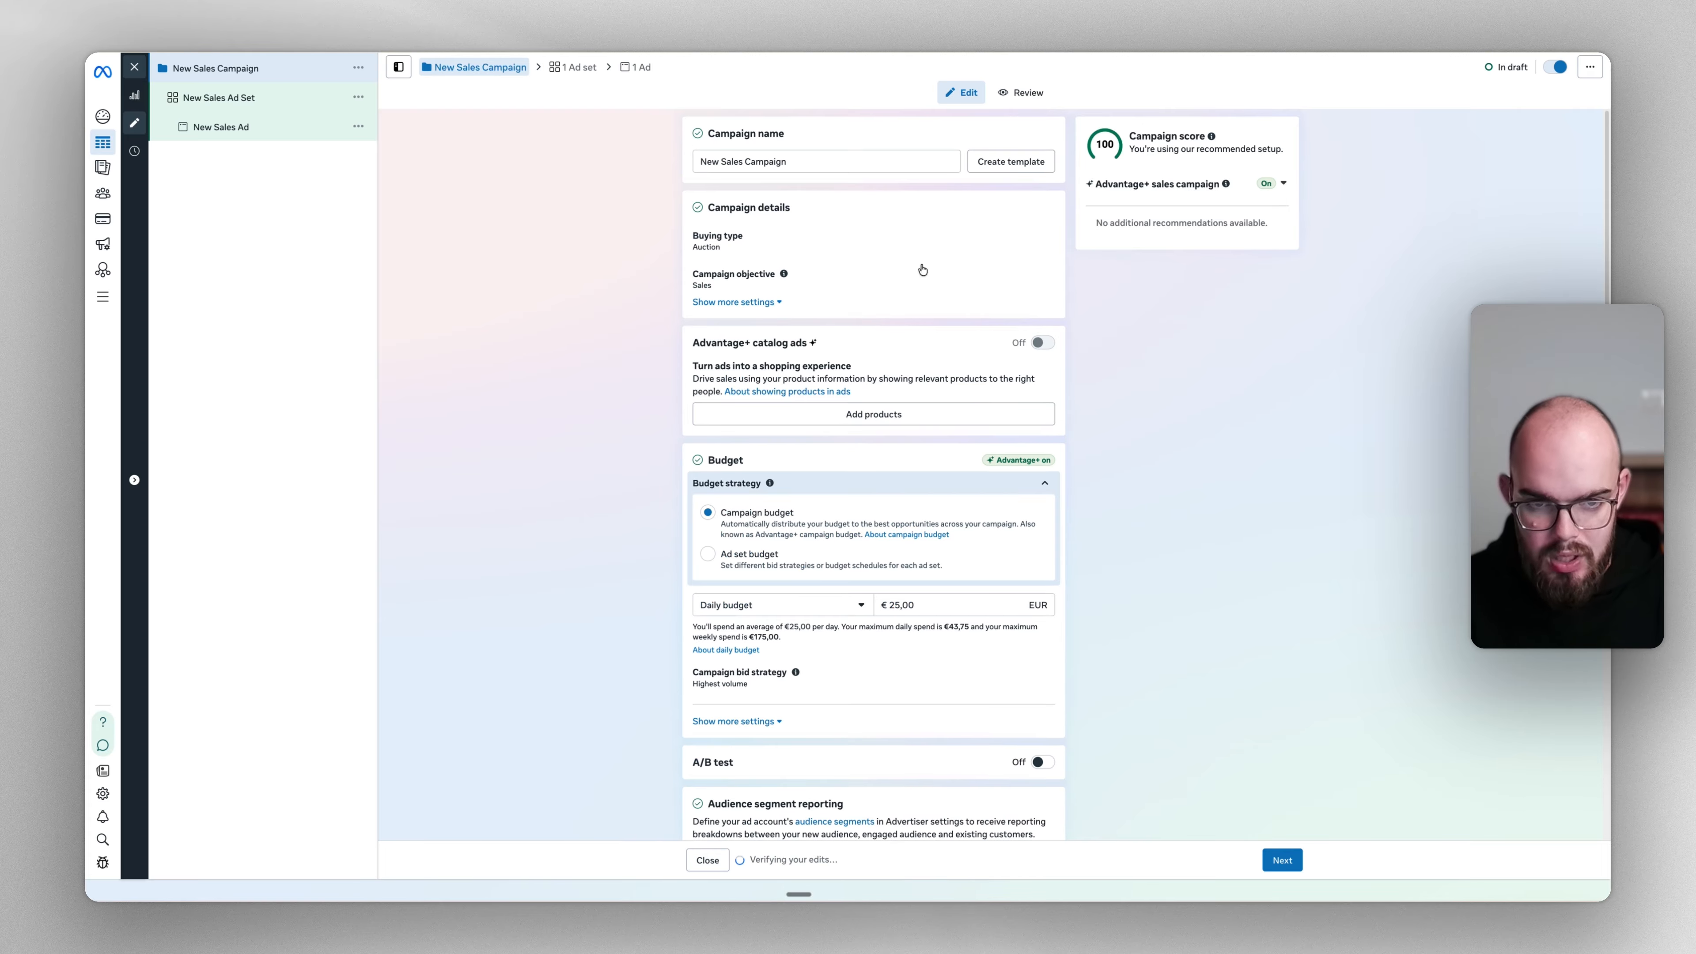
Rename the campaign to 'NA | Campaign' and go to New Sales Ad Set
triple_click(919, 156)
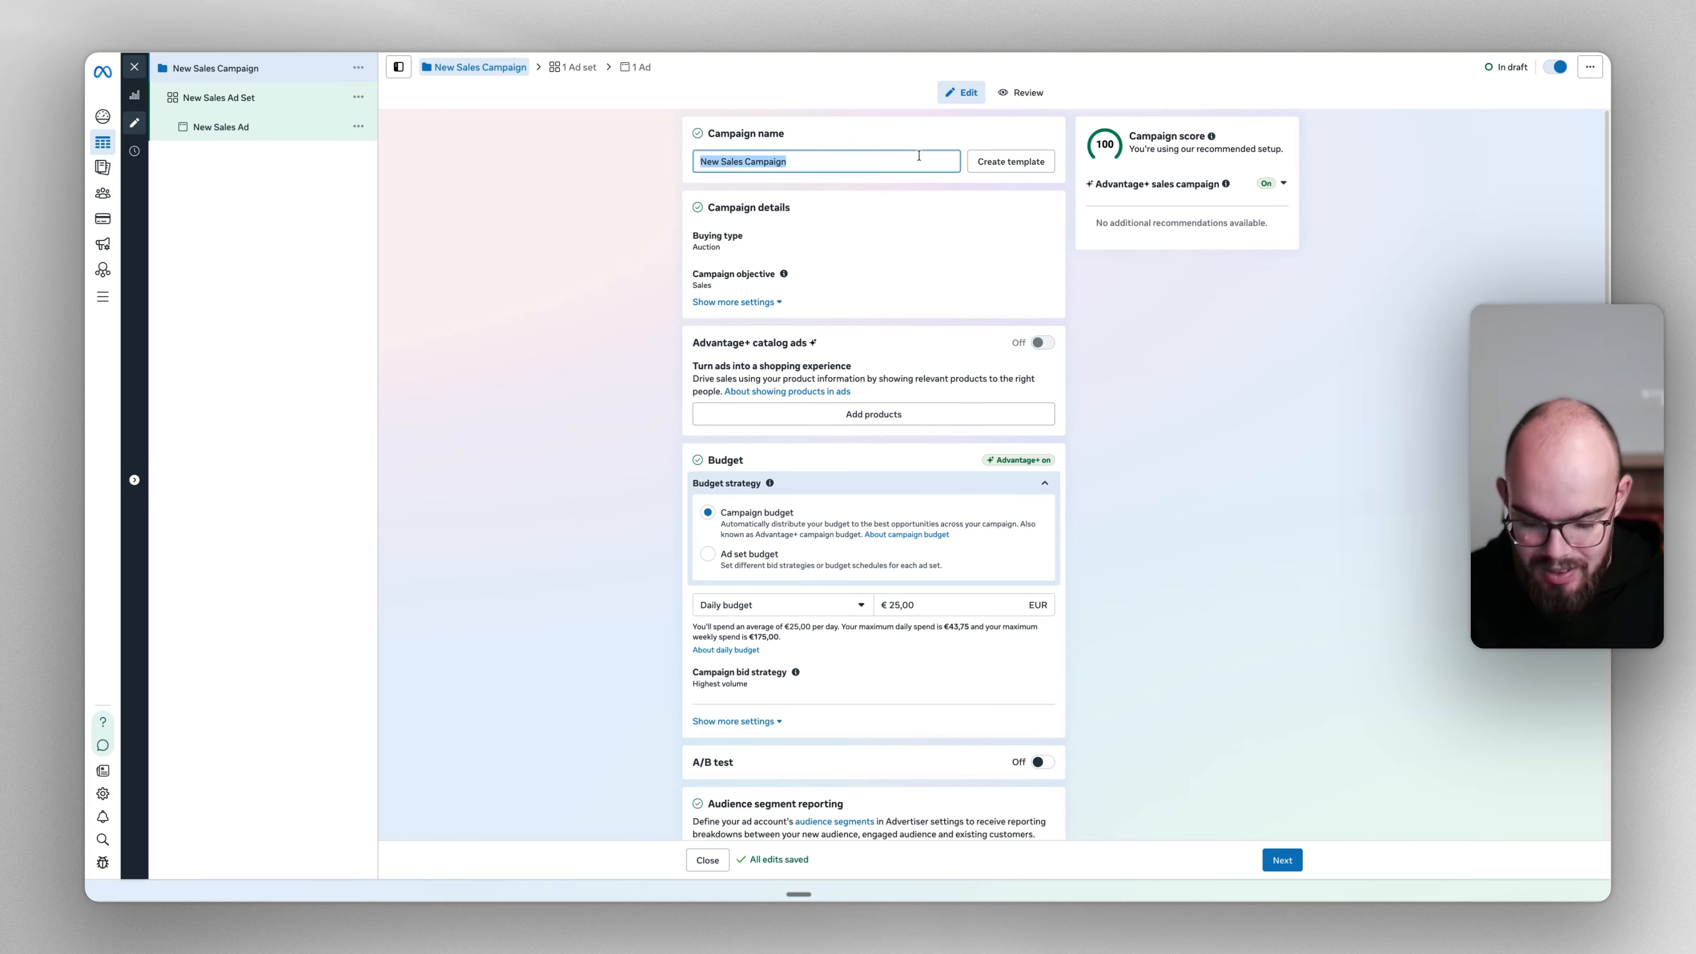
text(NA | C)
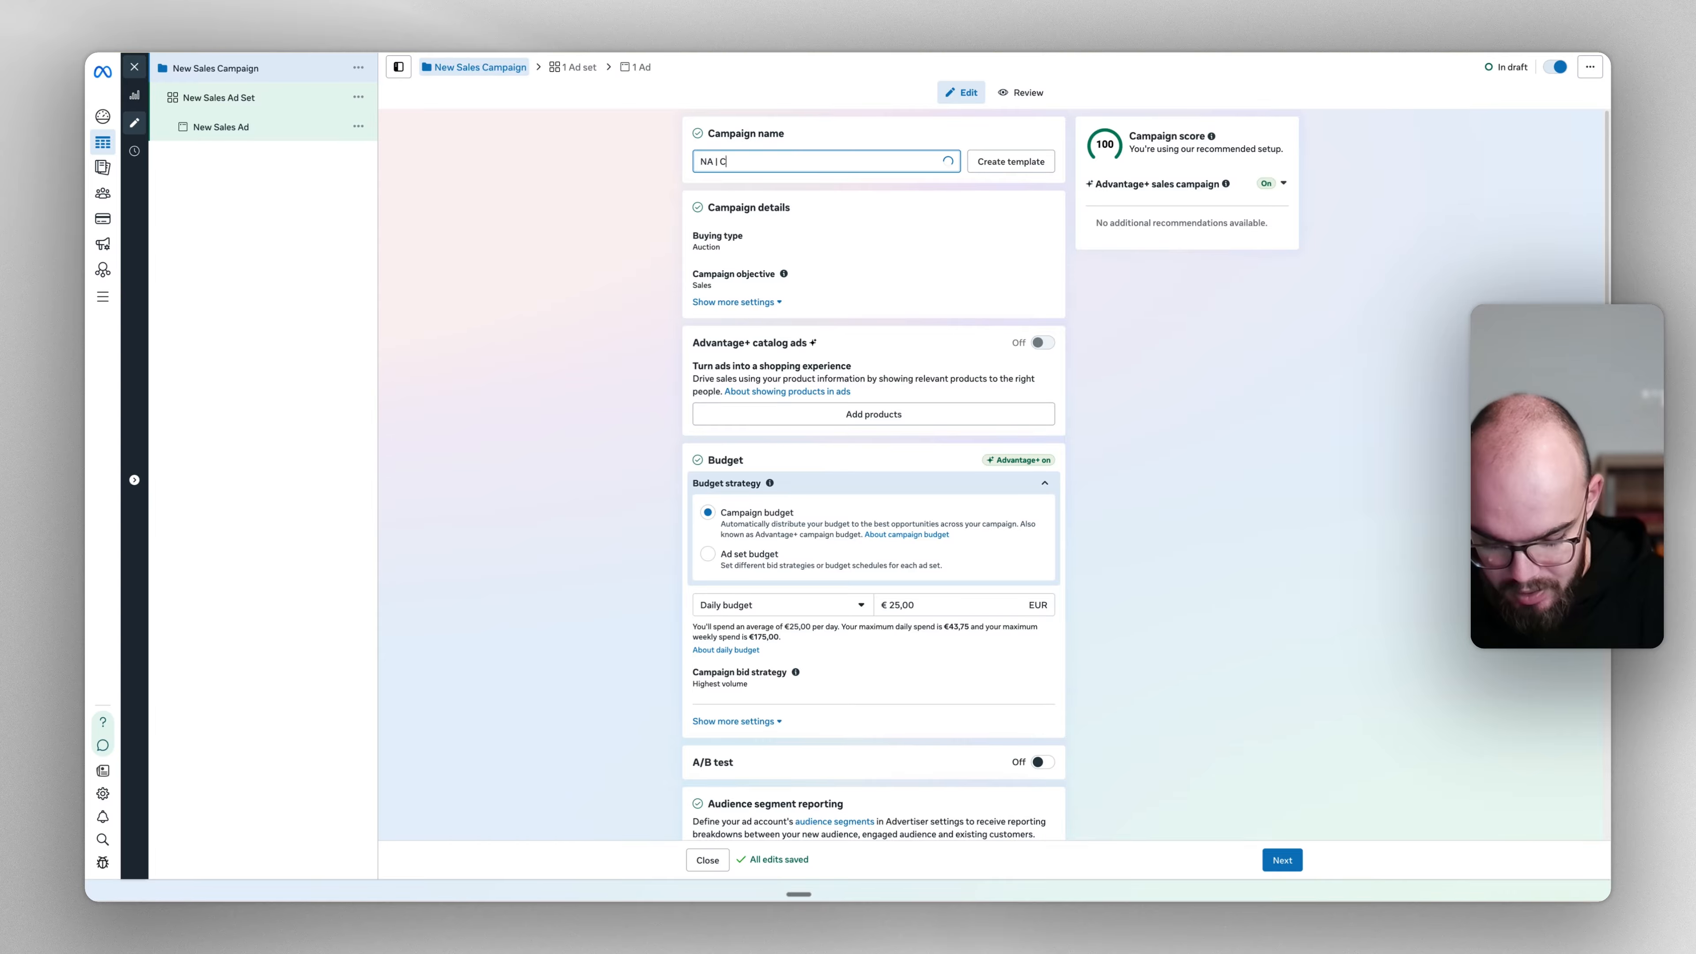
text(ampaign)
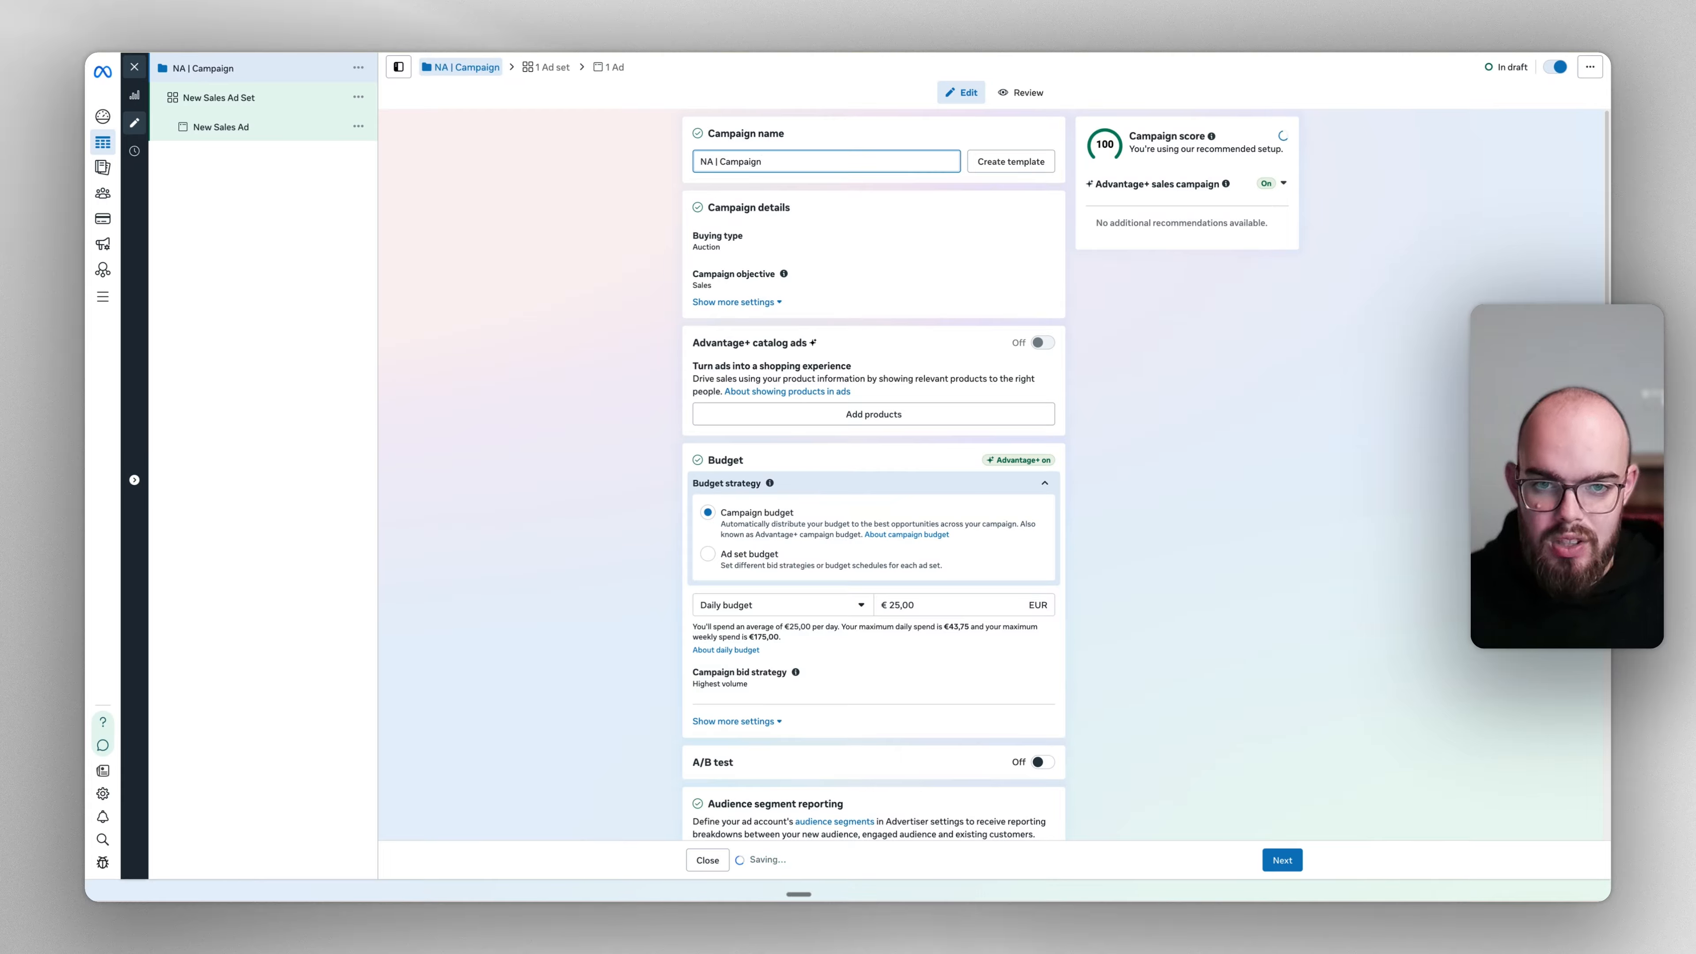
click(542, 51)
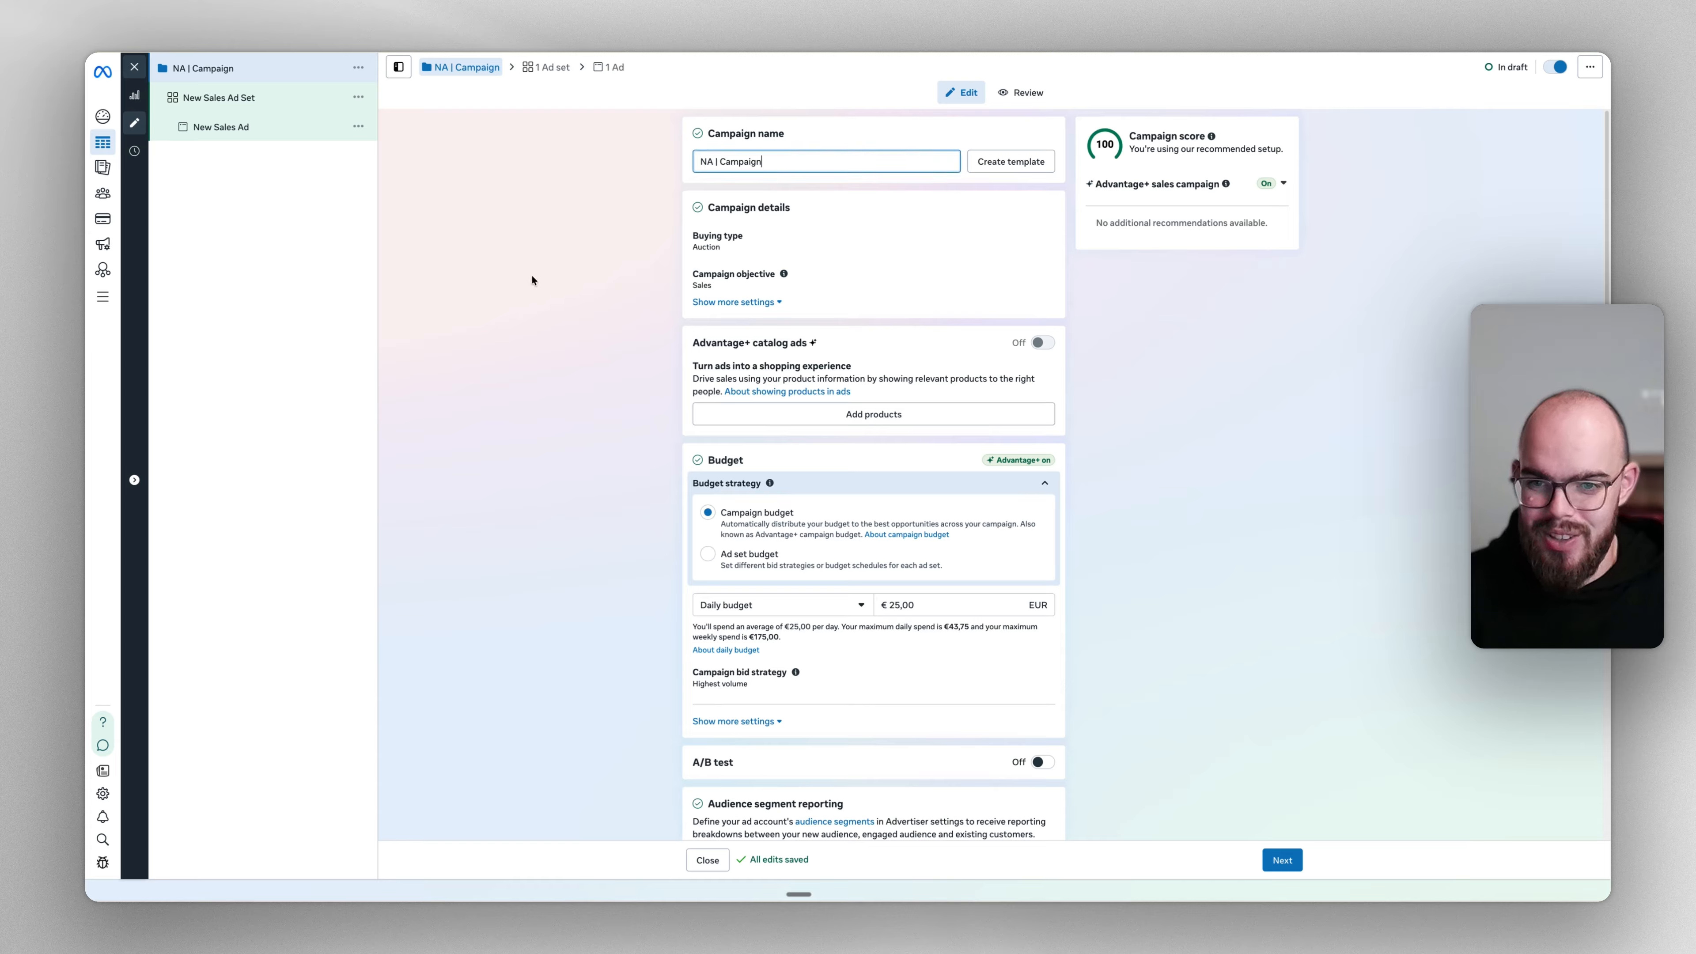
click(234, 106)
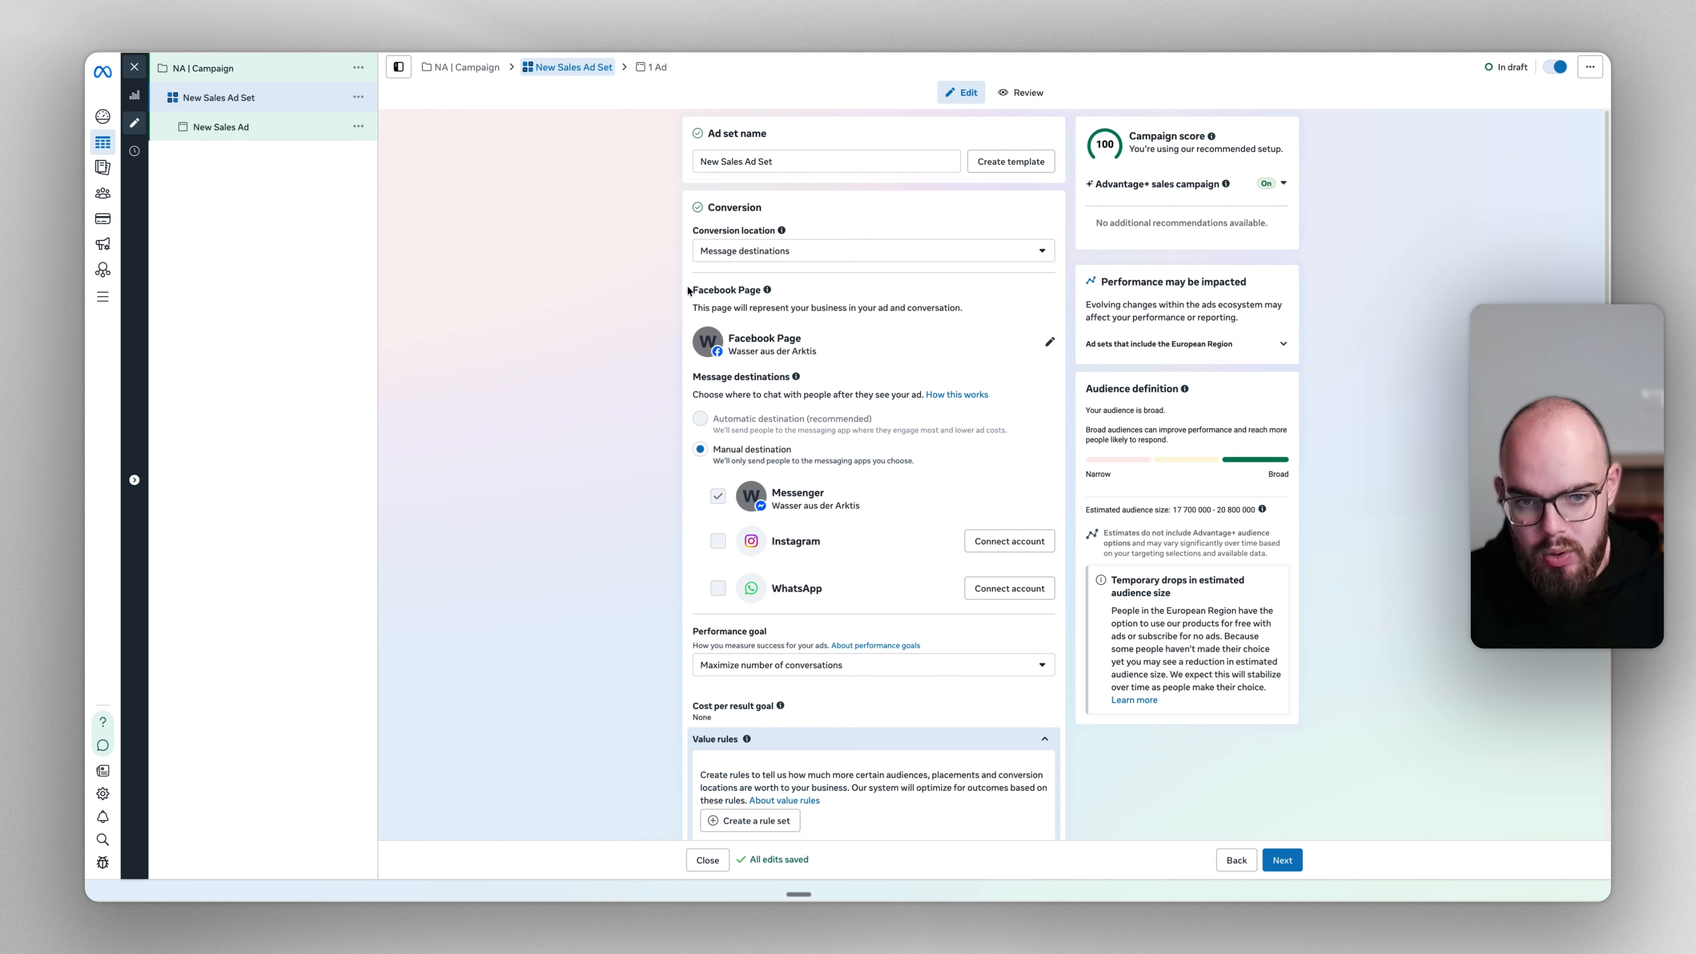
Set the ad set's conversion location to Website
click(748, 249)
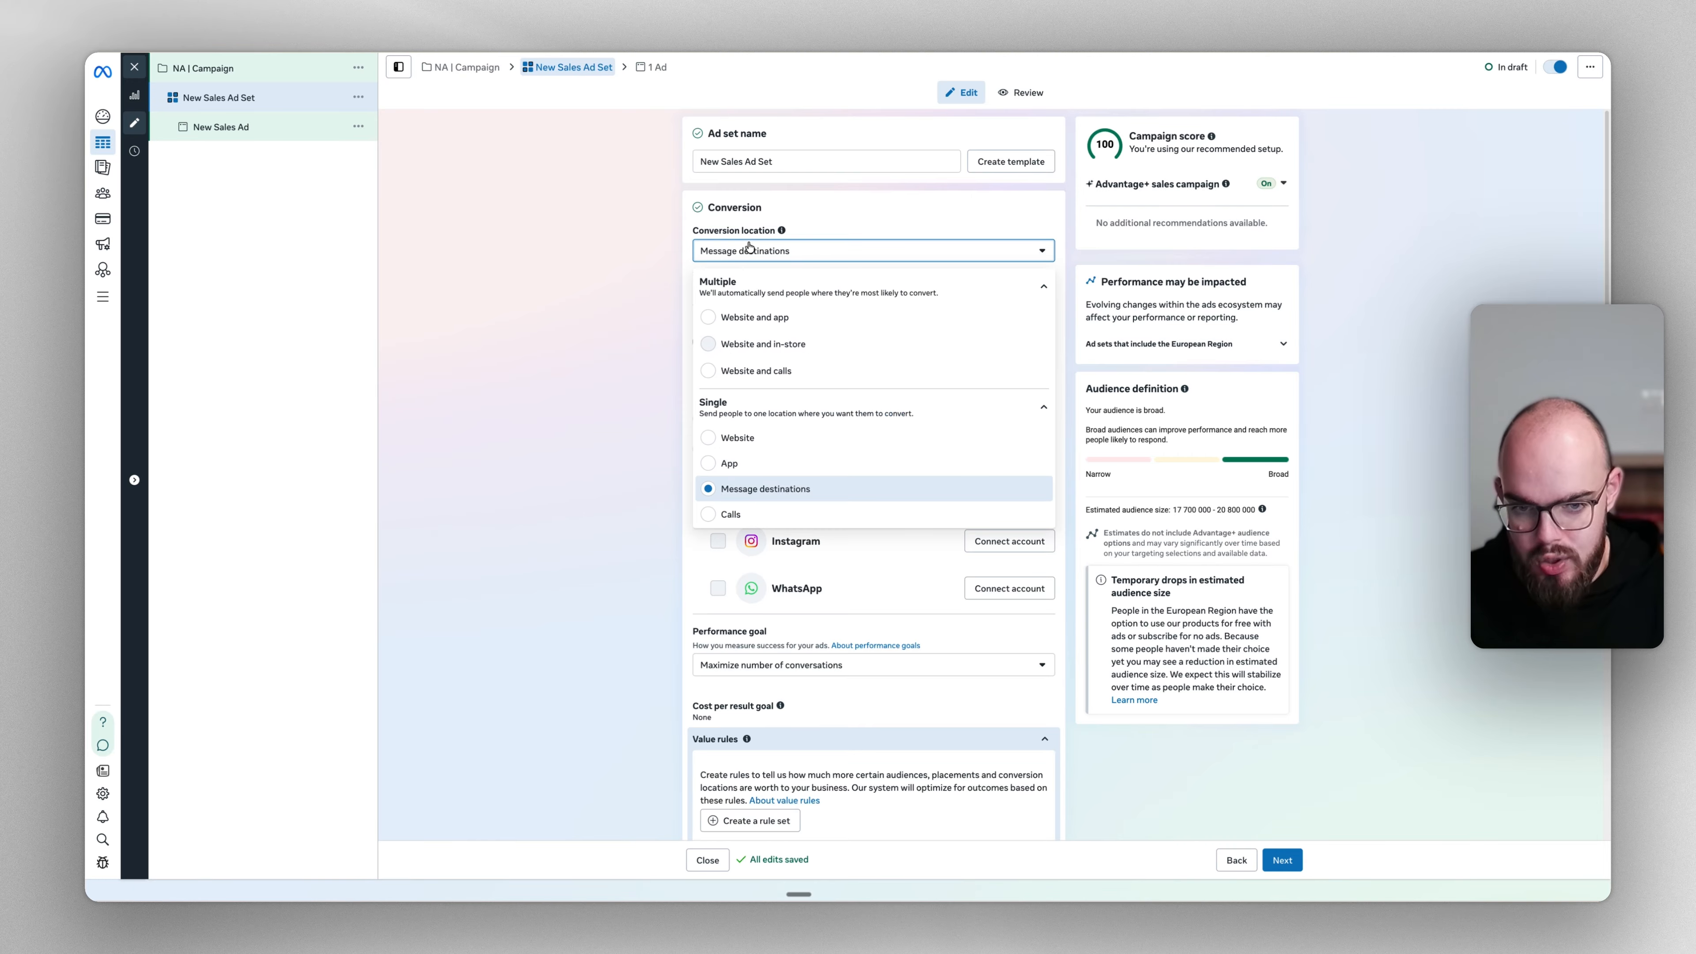
click(826, 437)
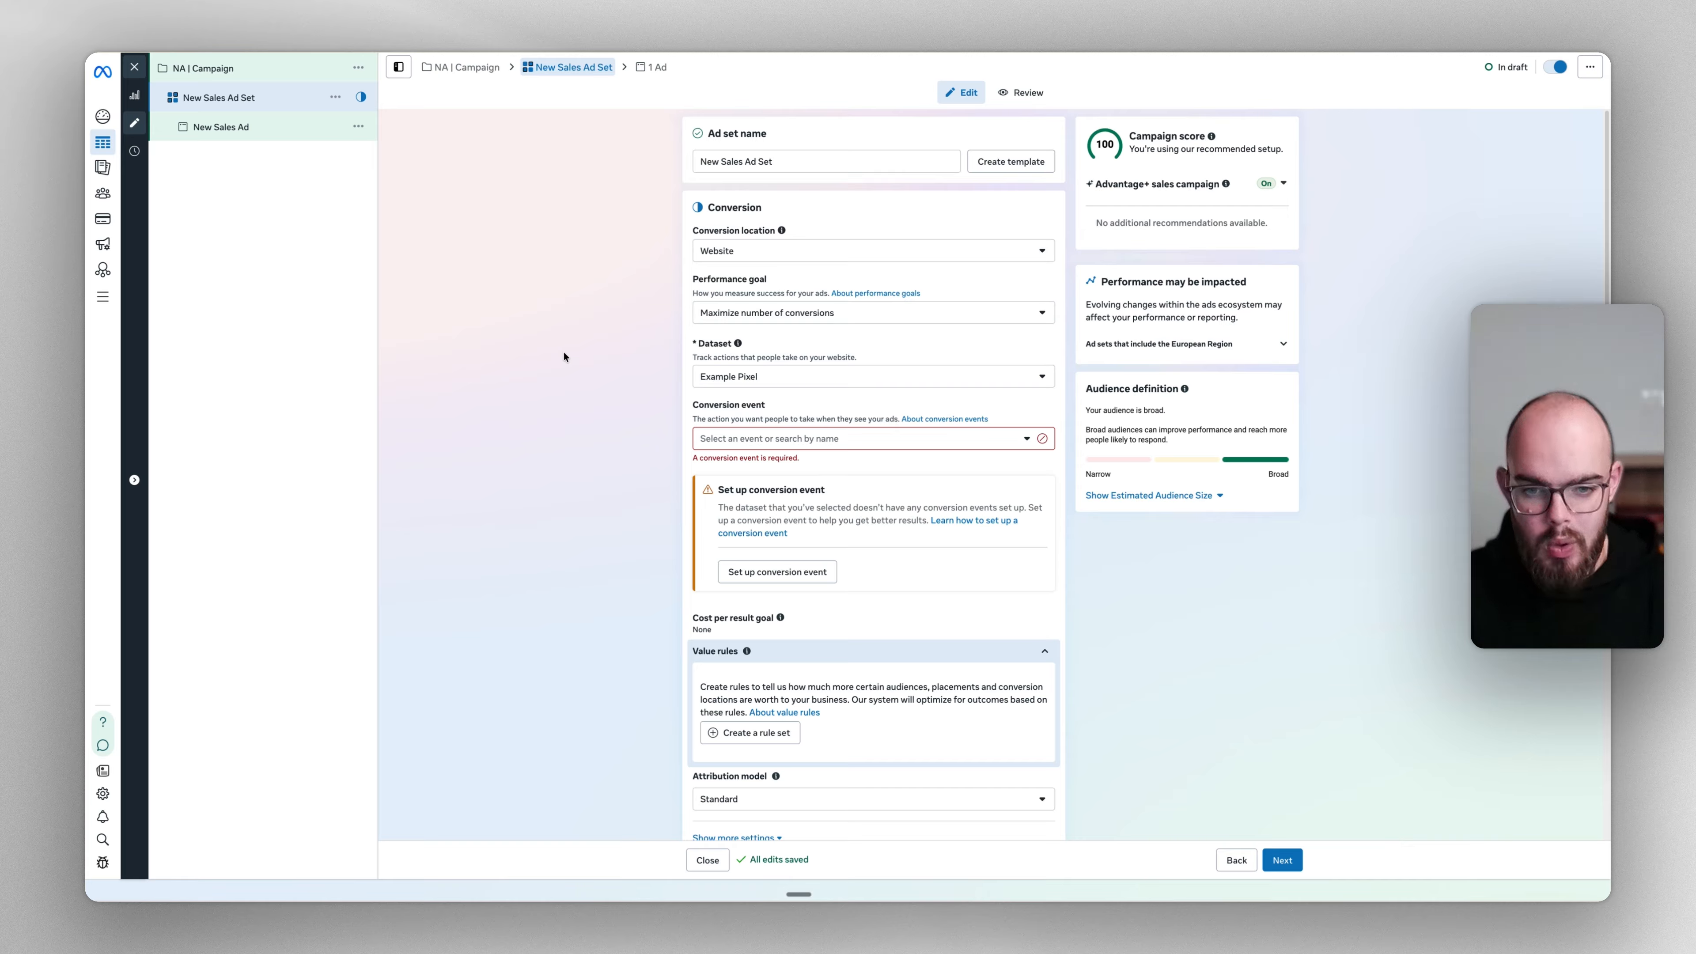
Choose Purchase from the Inactive events list as the ad set's conversion event
click(804, 439)
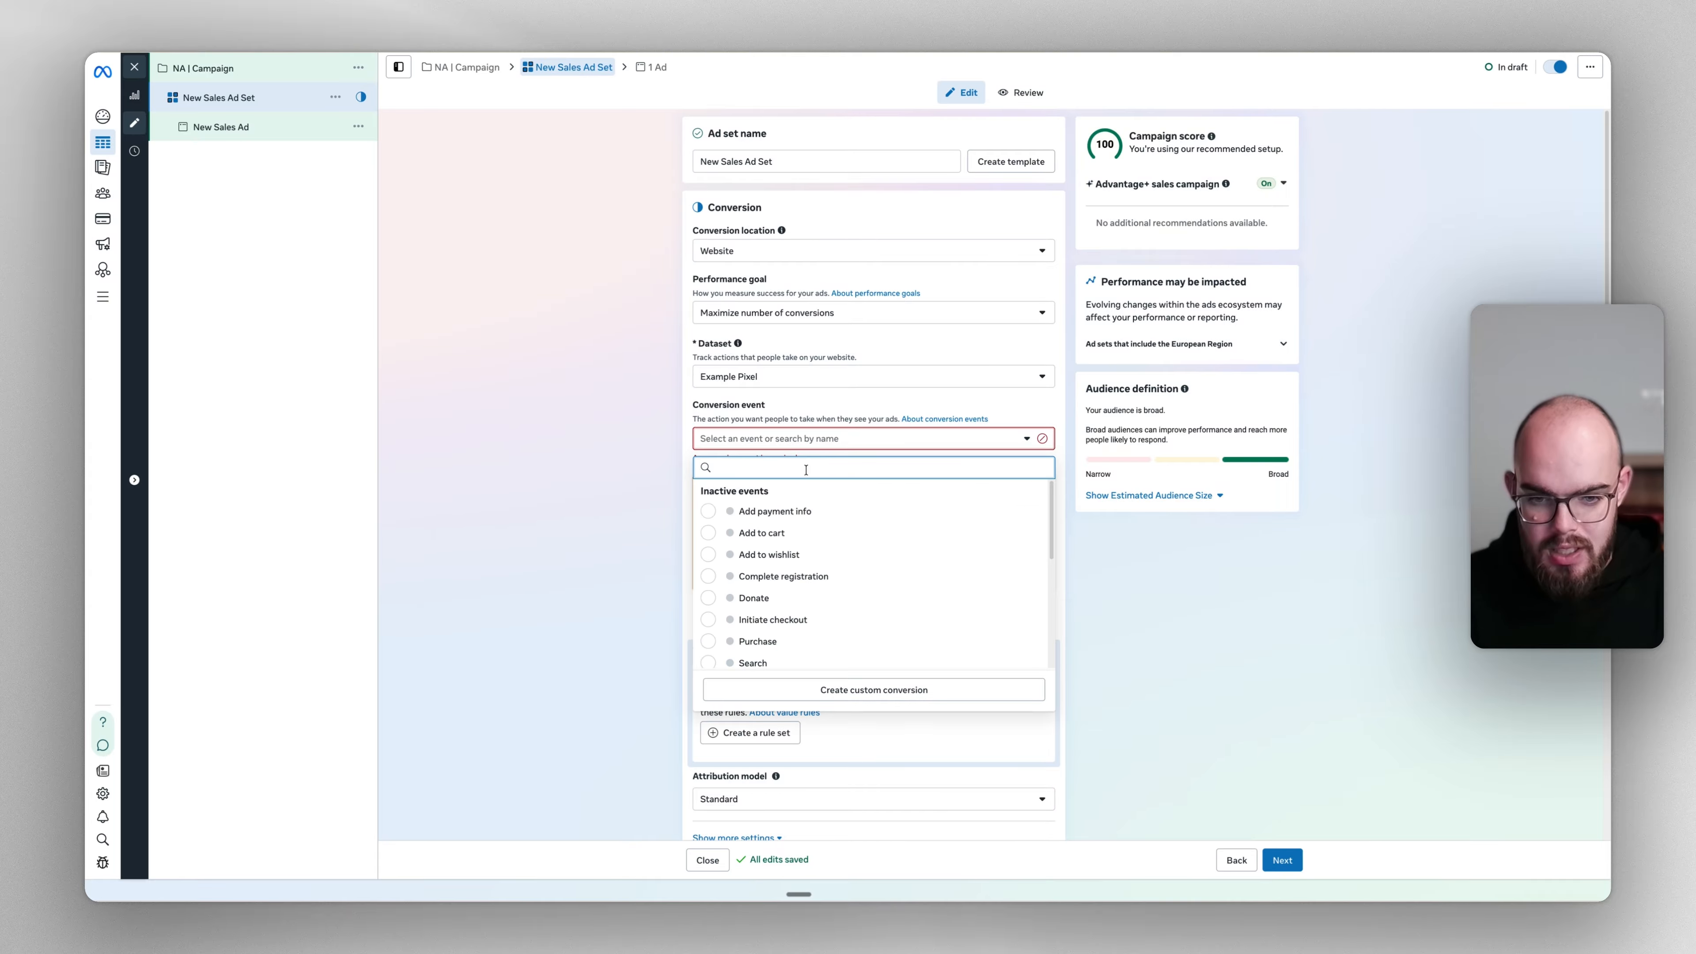
scroll(797, 528, down, 1)
click(758, 596)
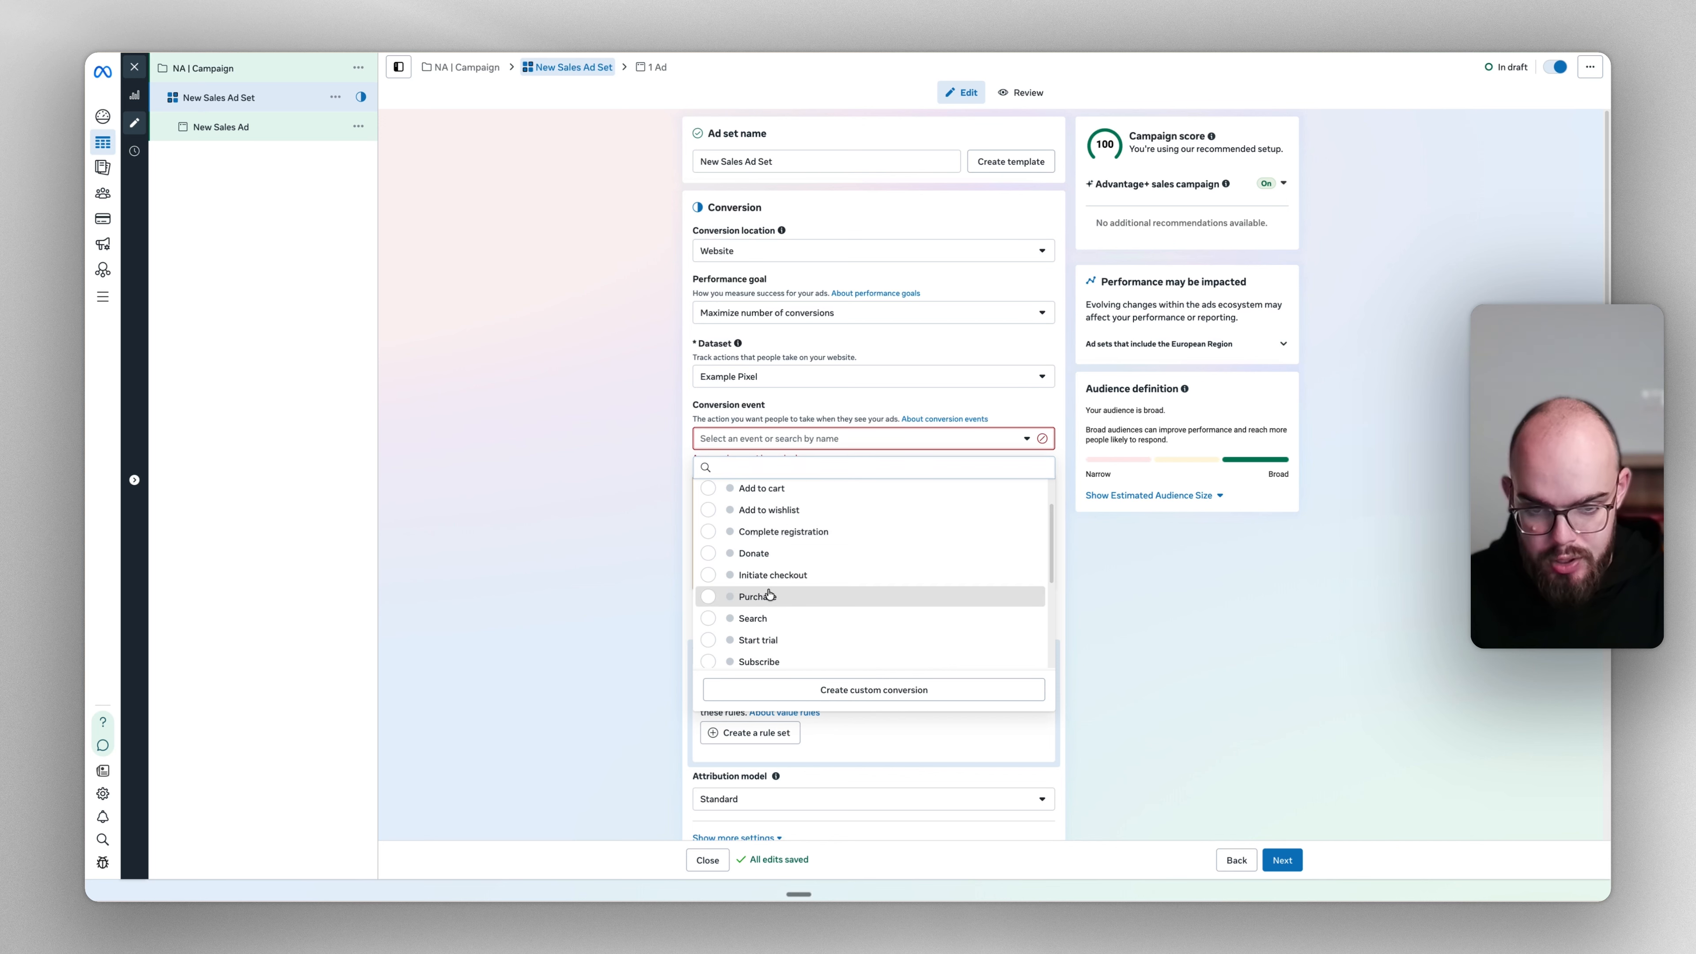
click(604, 520)
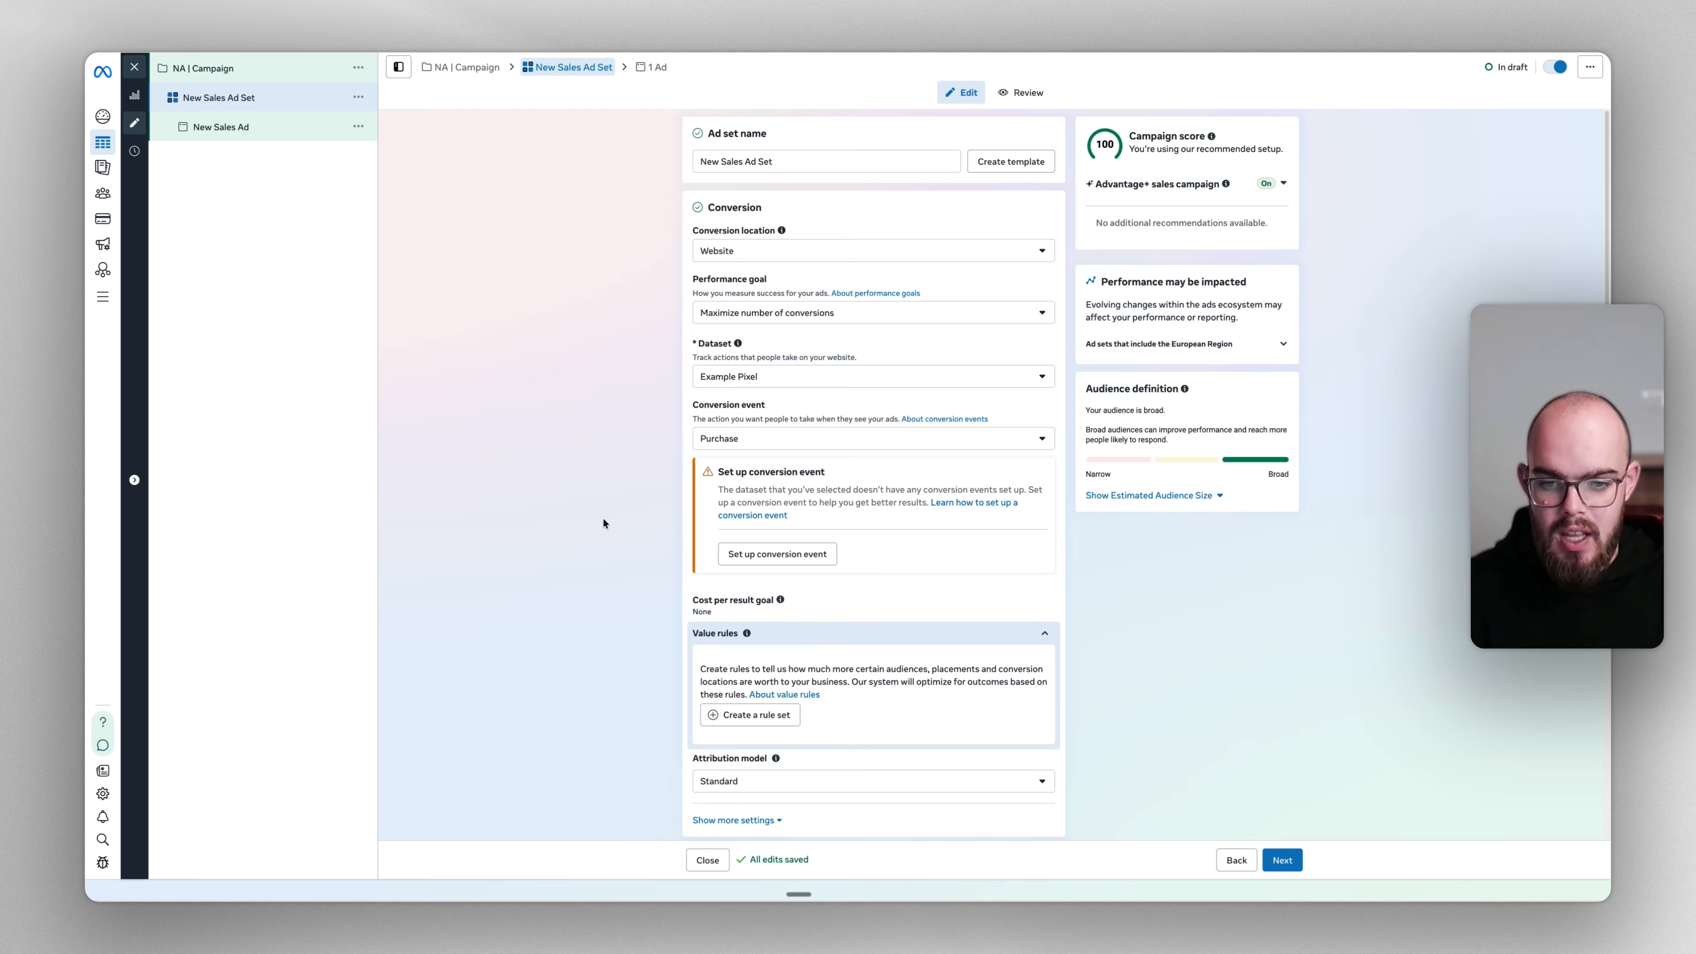
click(720, 443)
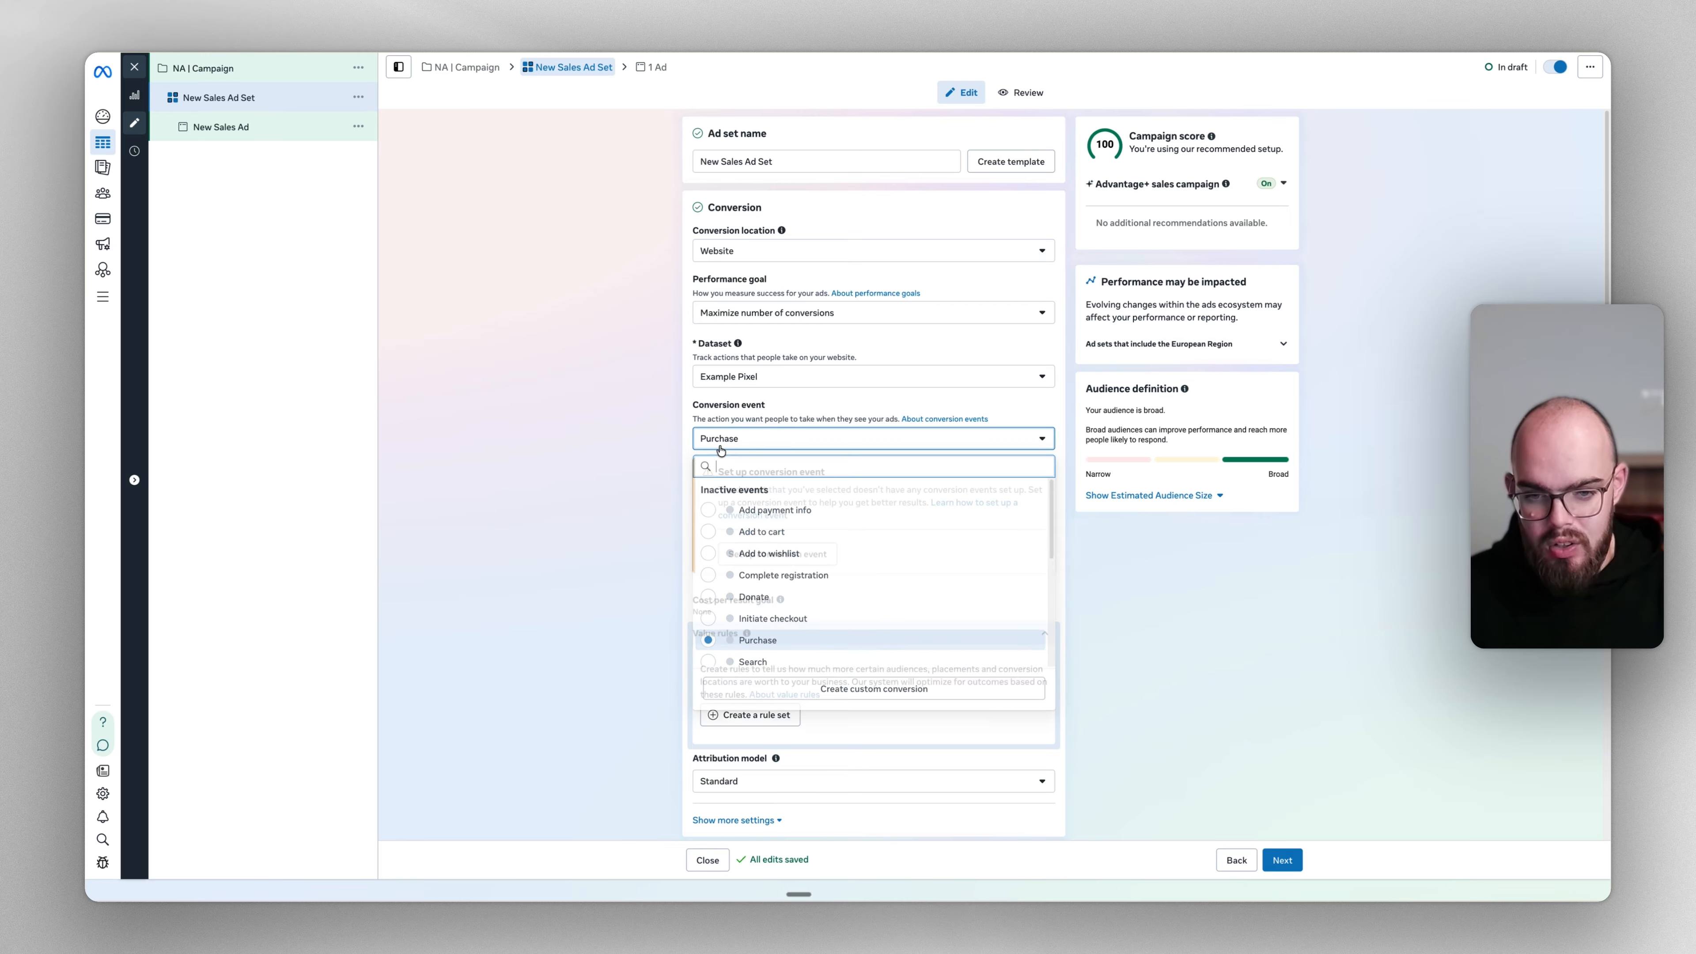
click(788, 532)
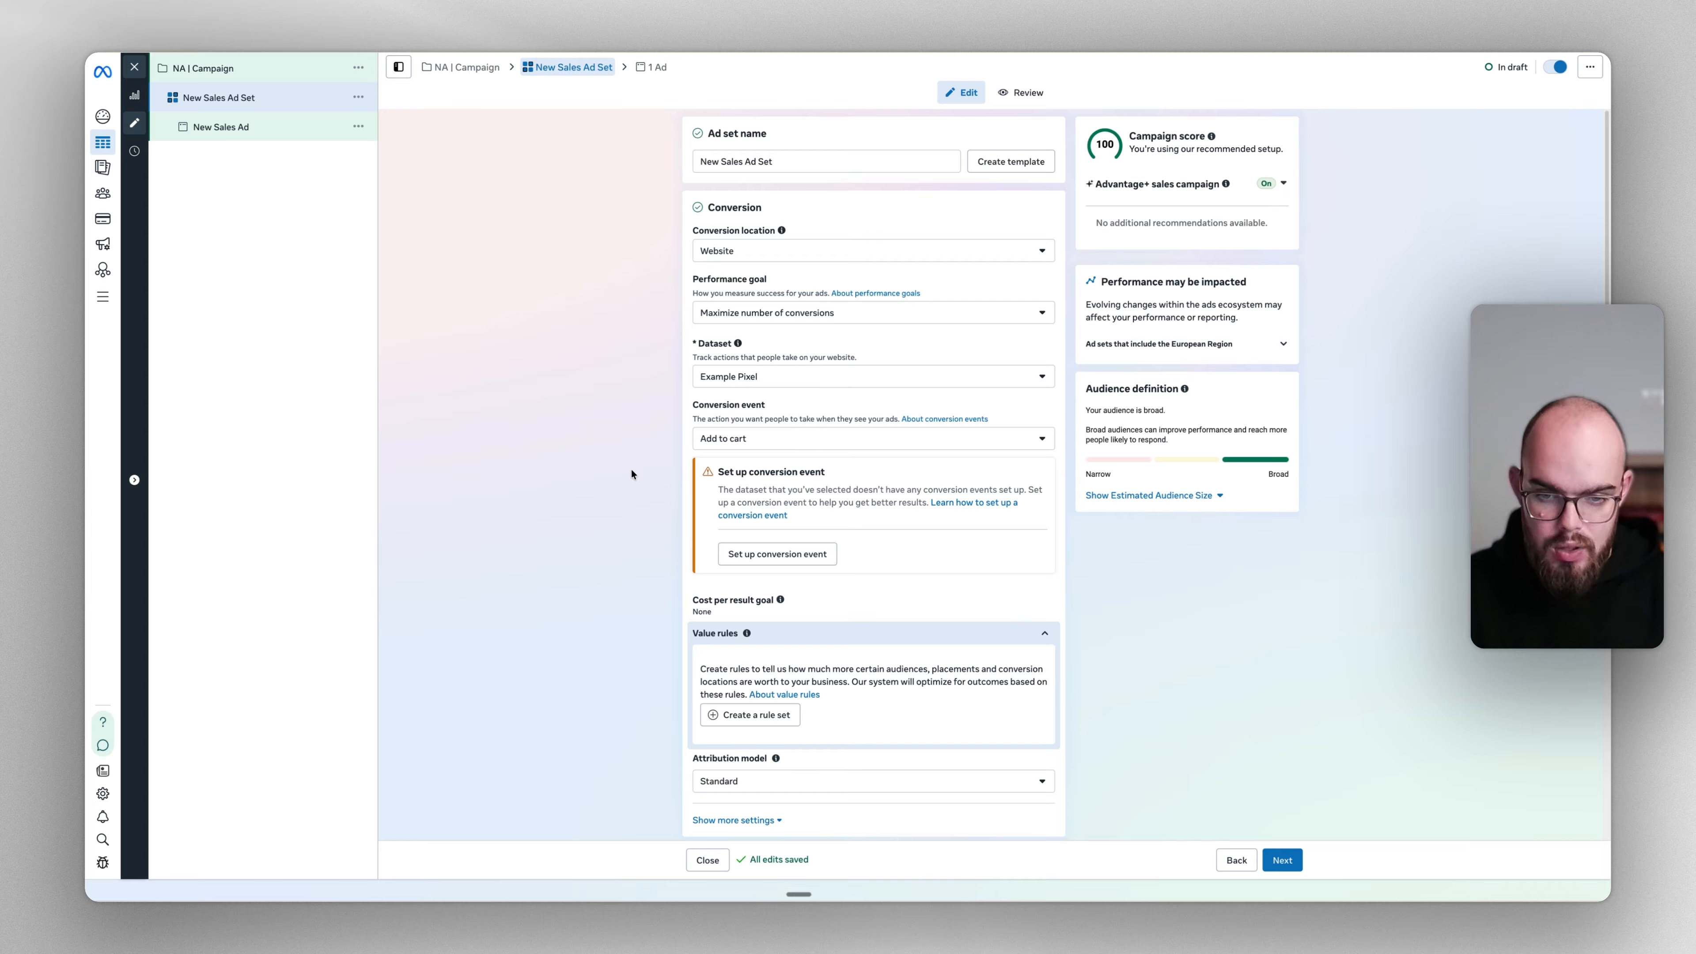
click(740, 439)
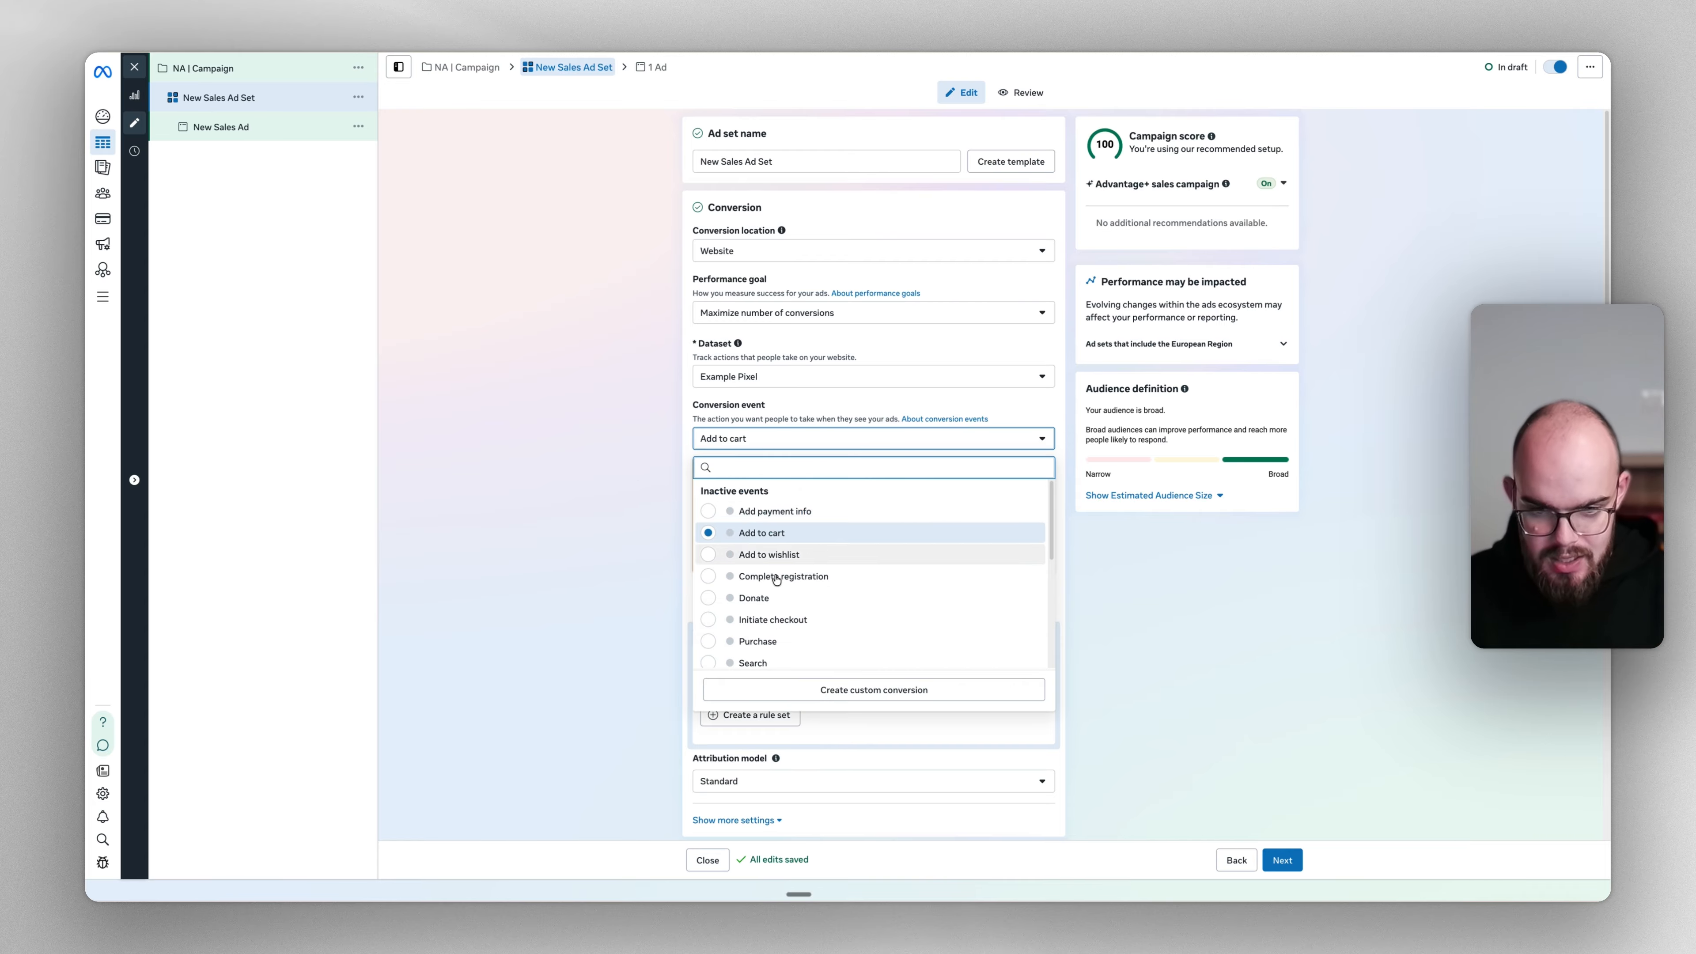
click(784, 643)
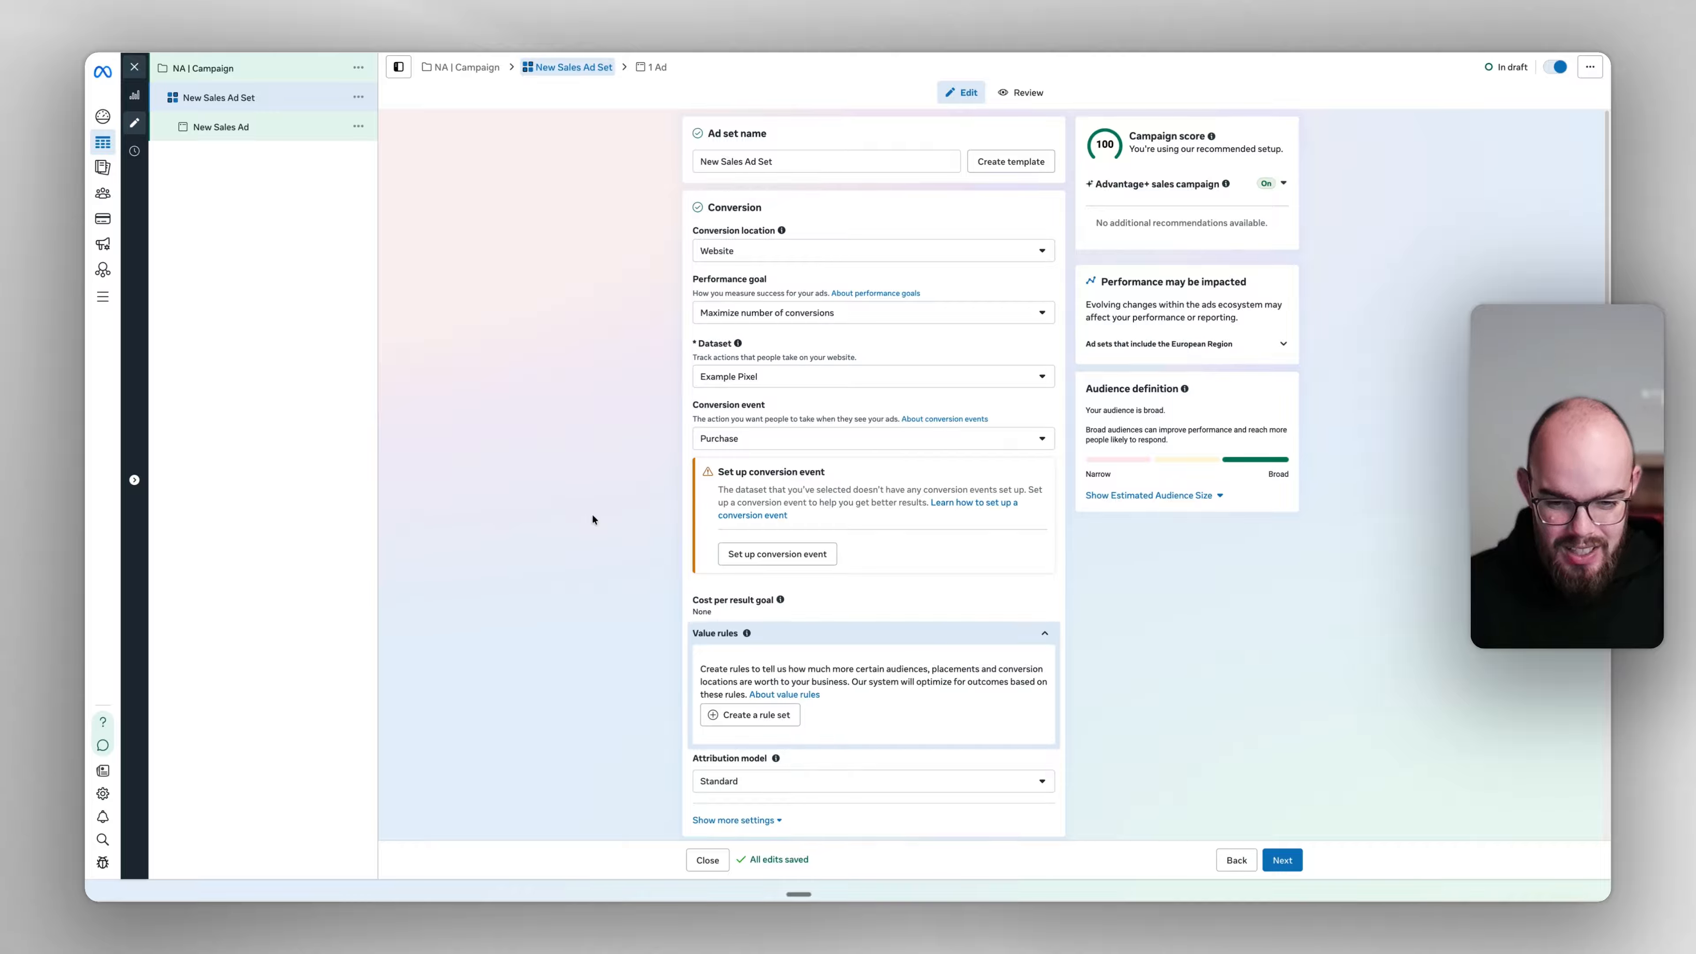
Keep Purchase as the conversion event and Standard as the attribution model
scroll(762, 516, down, 3)
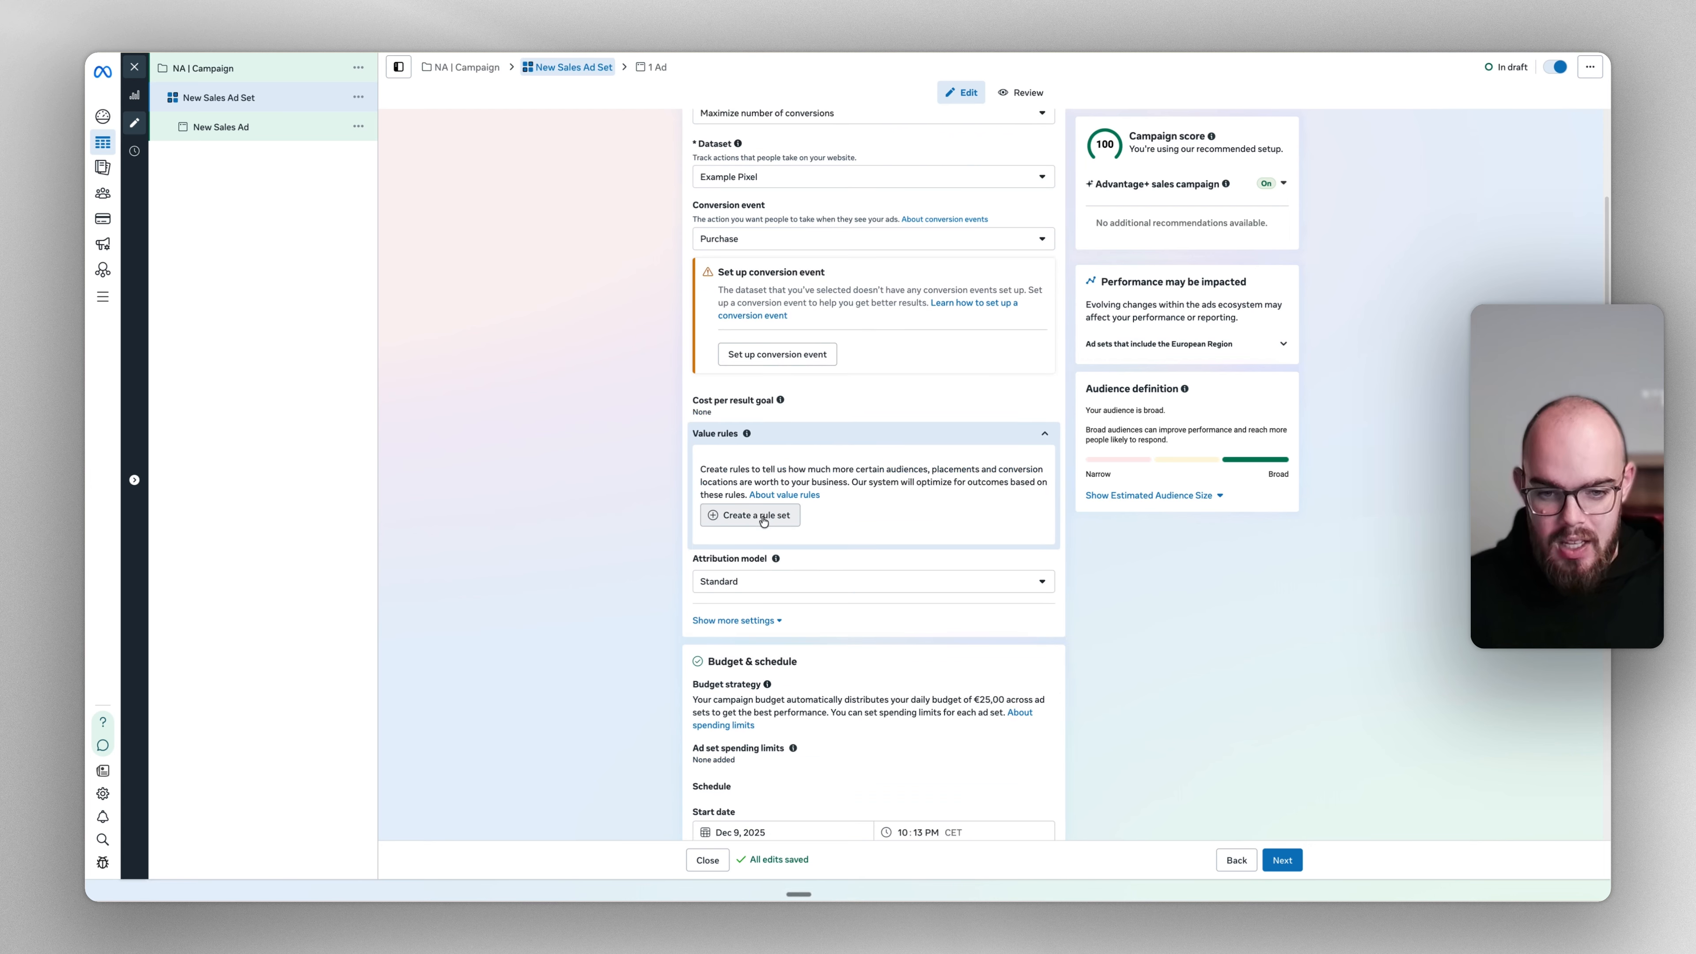
click(788, 242)
click(789, 241)
click(765, 588)
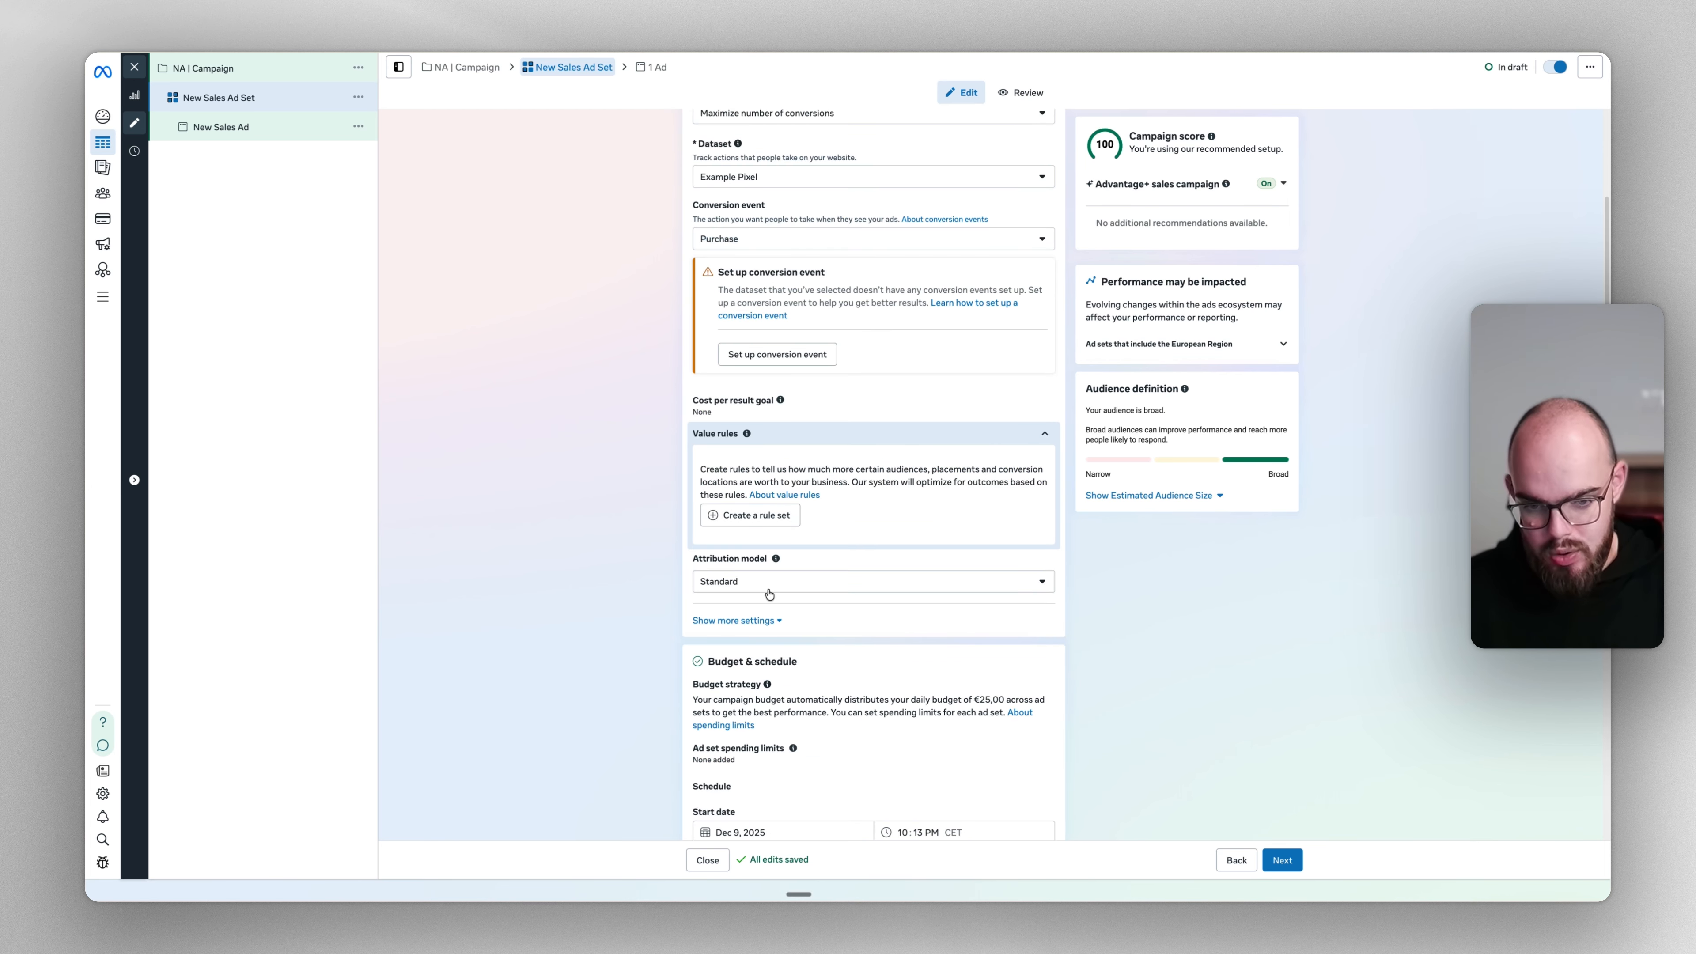
click(665, 590)
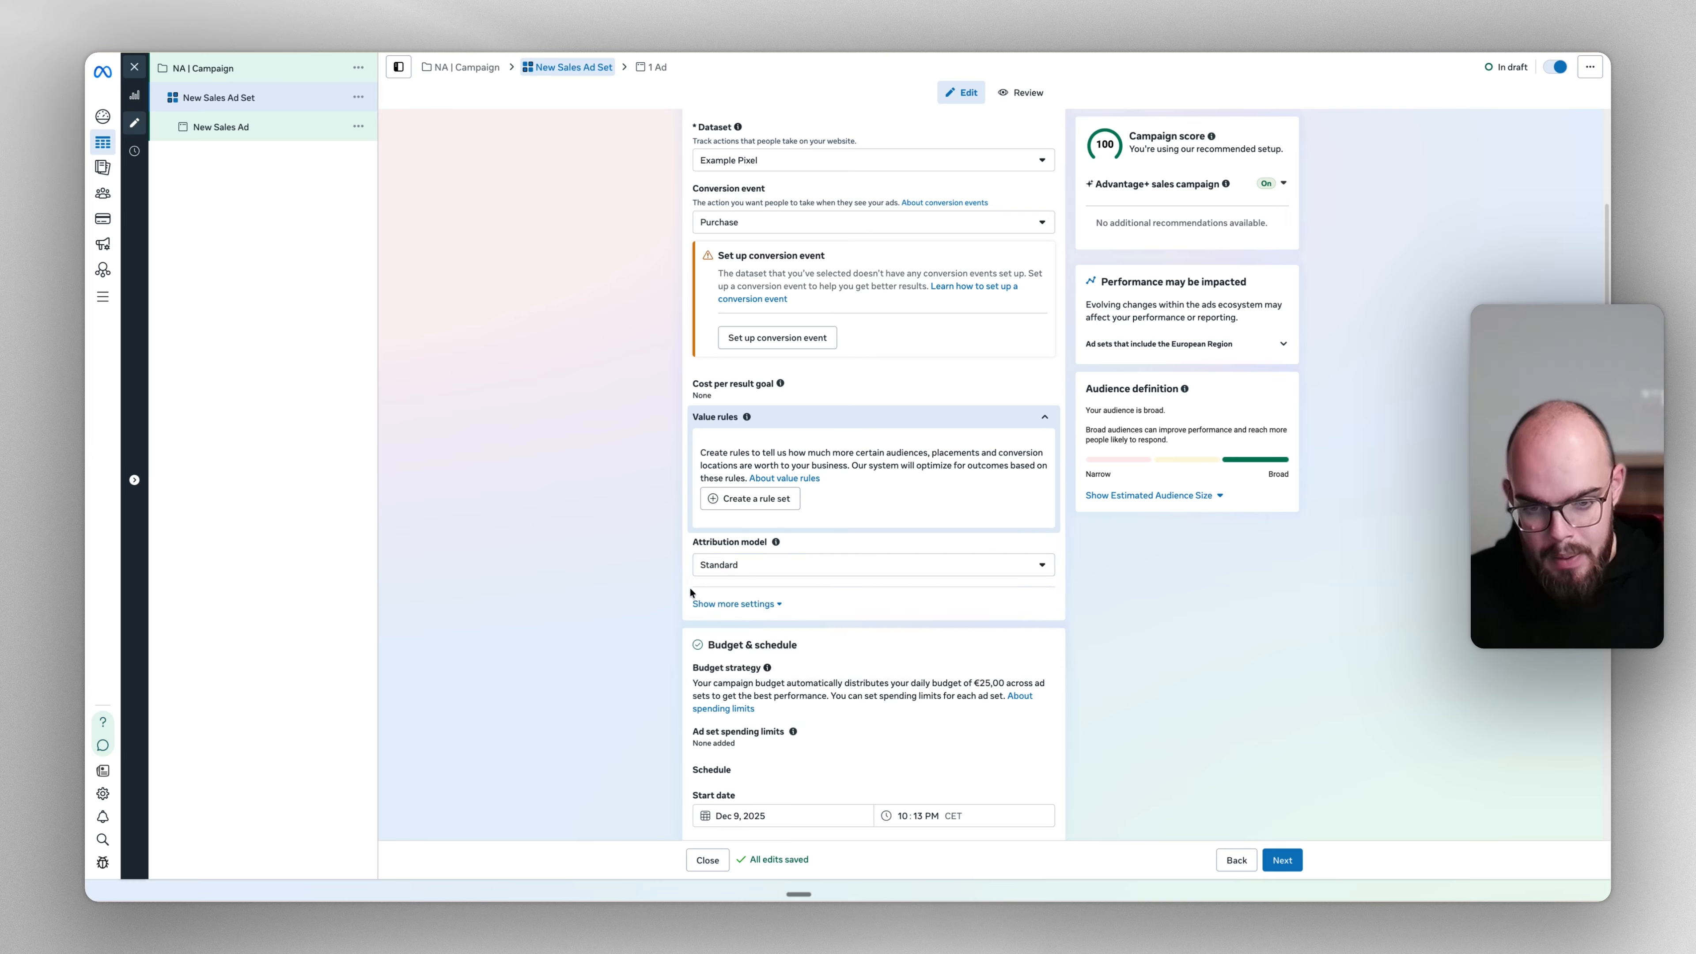
click(721, 566)
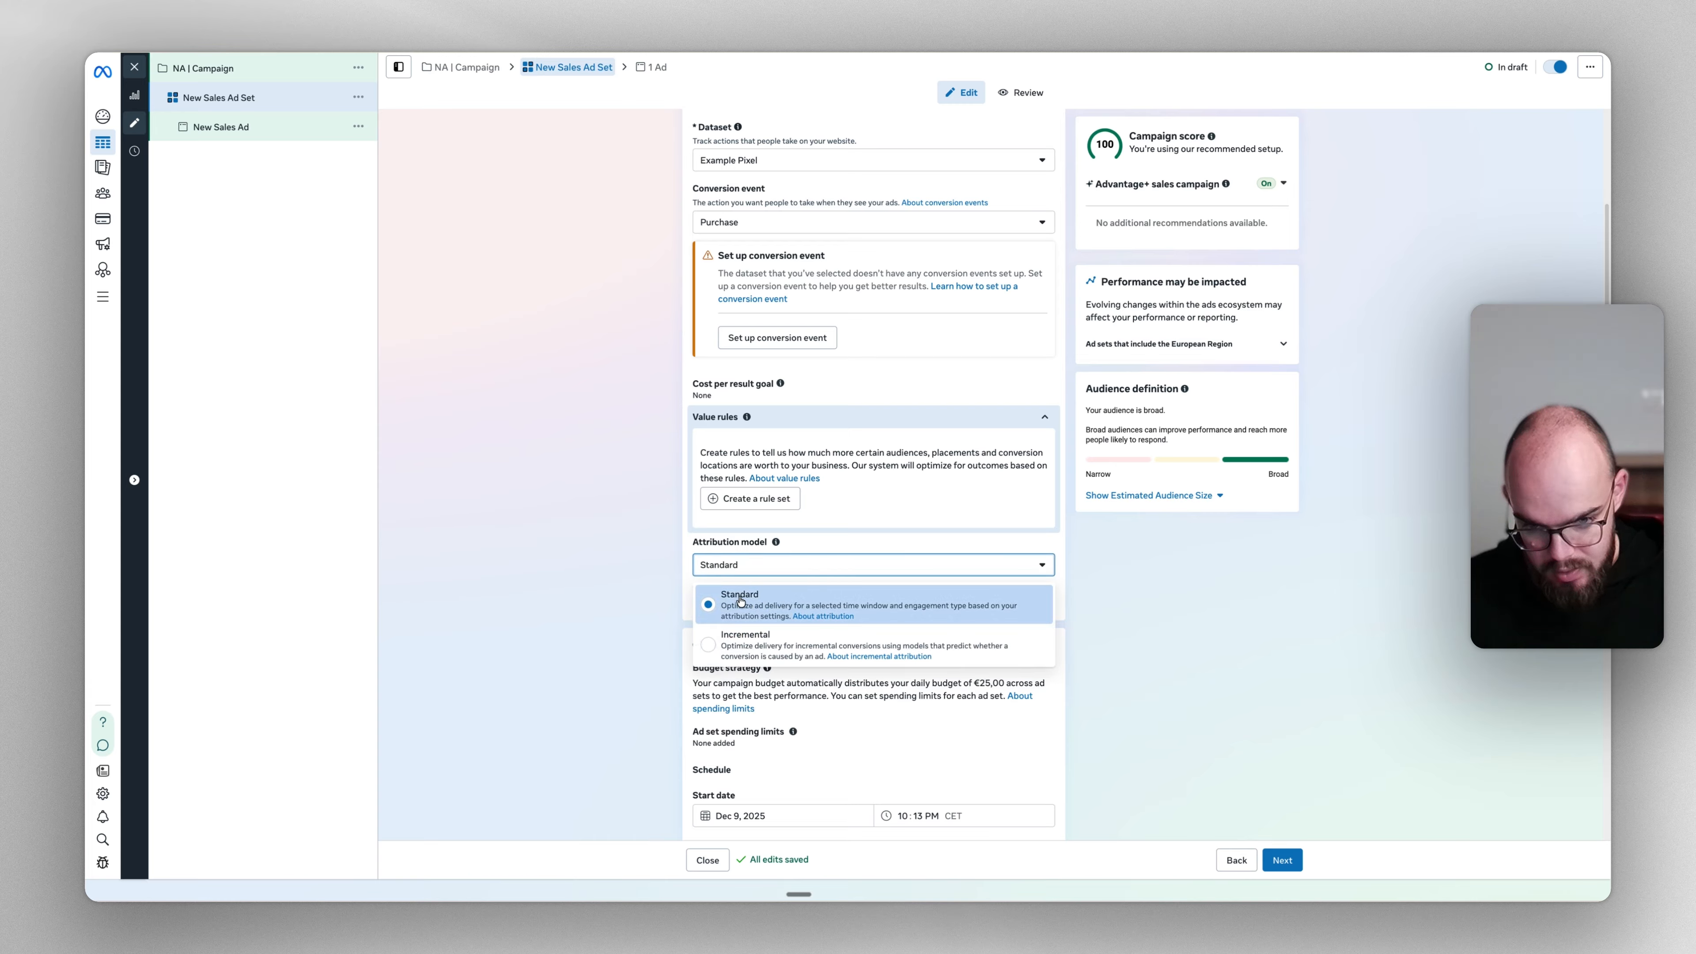
click(734, 565)
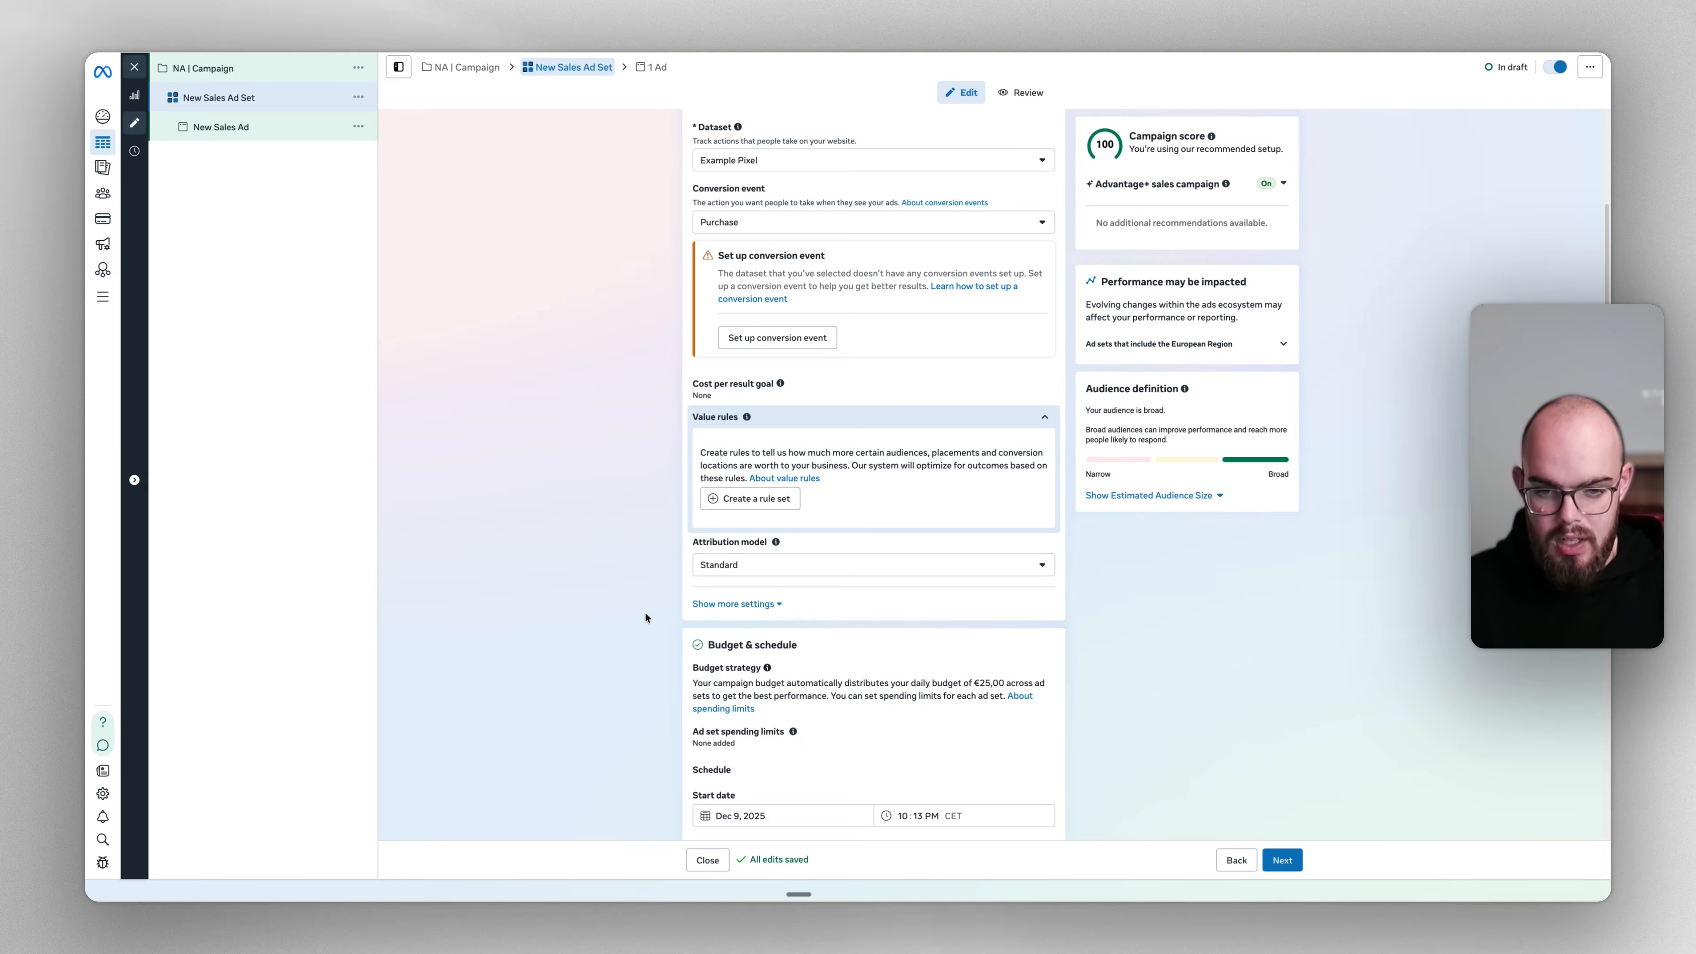
Keep attribution windows at 7-day click, 1-day engaged-view, 1-day view, then collapse them
click(734, 607)
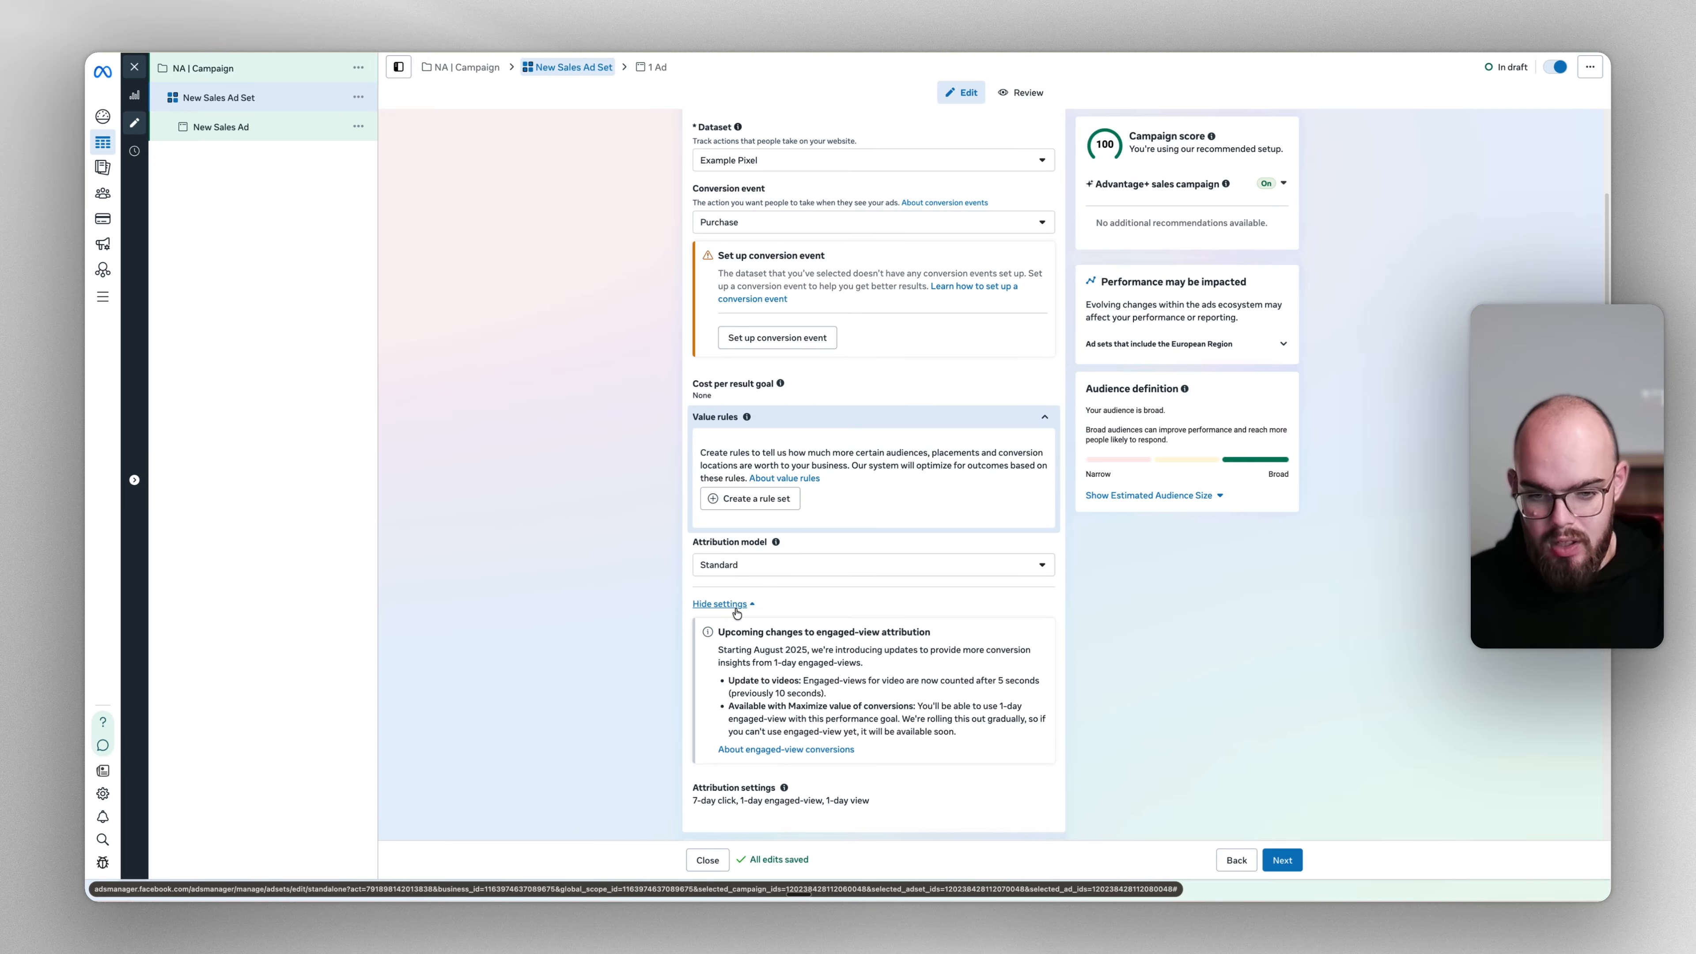
click(858, 791)
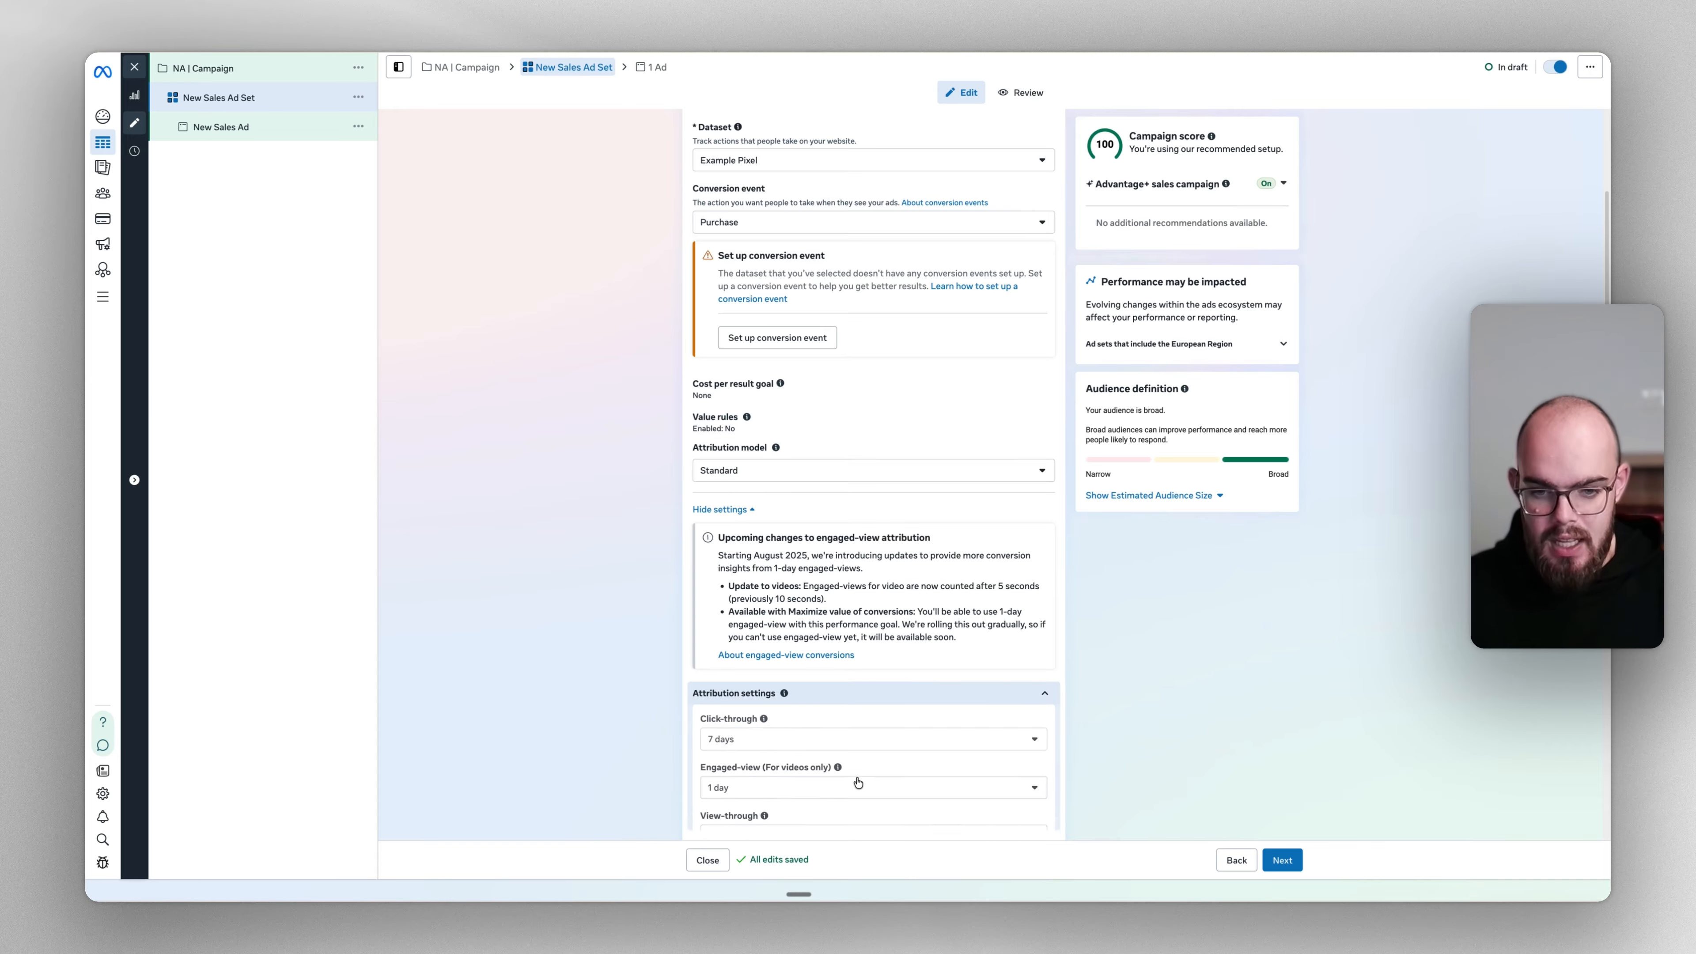
scroll(835, 639, down, 4)
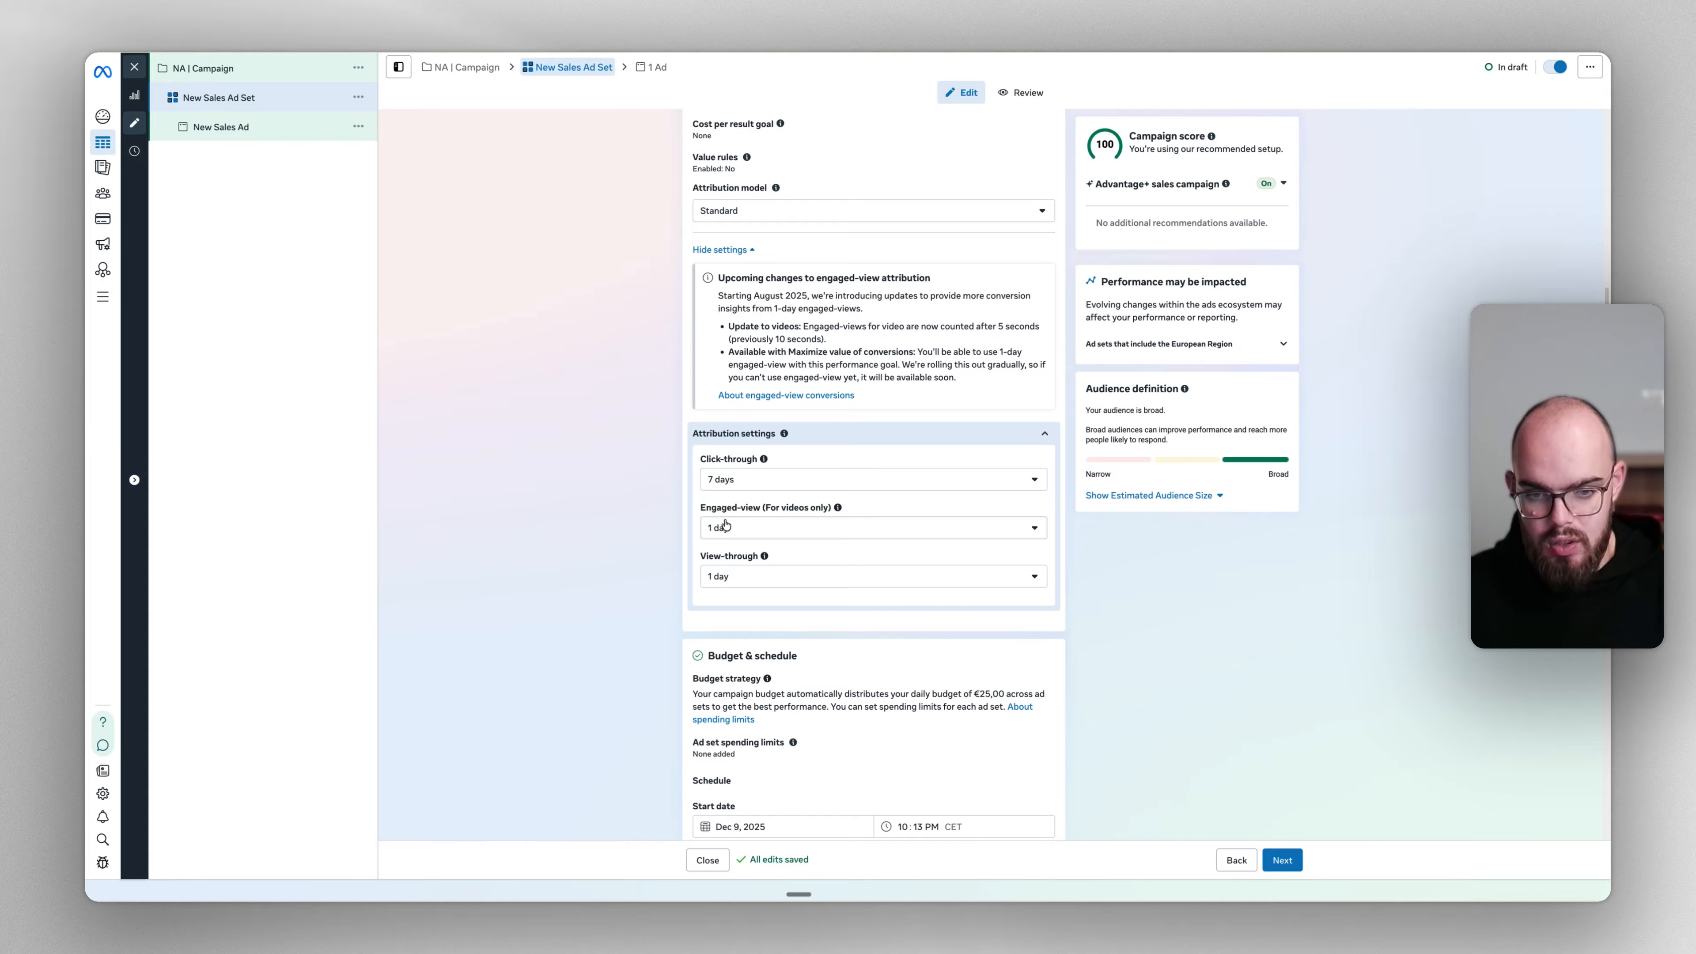
click(762, 475)
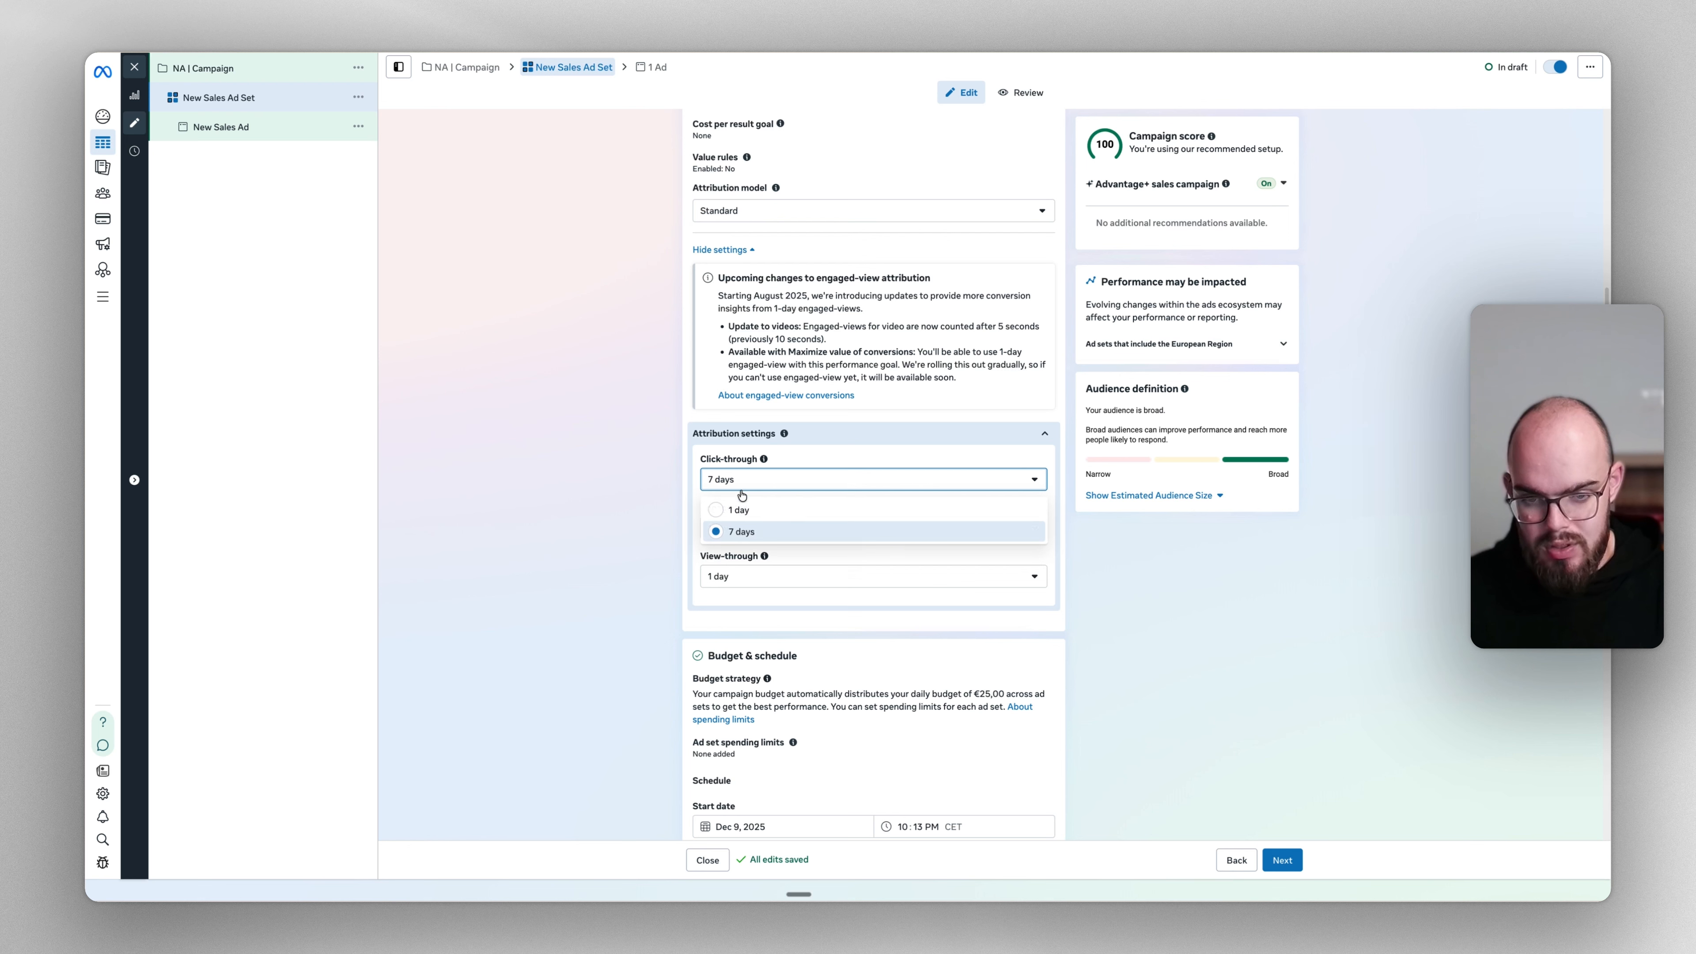
click(735, 532)
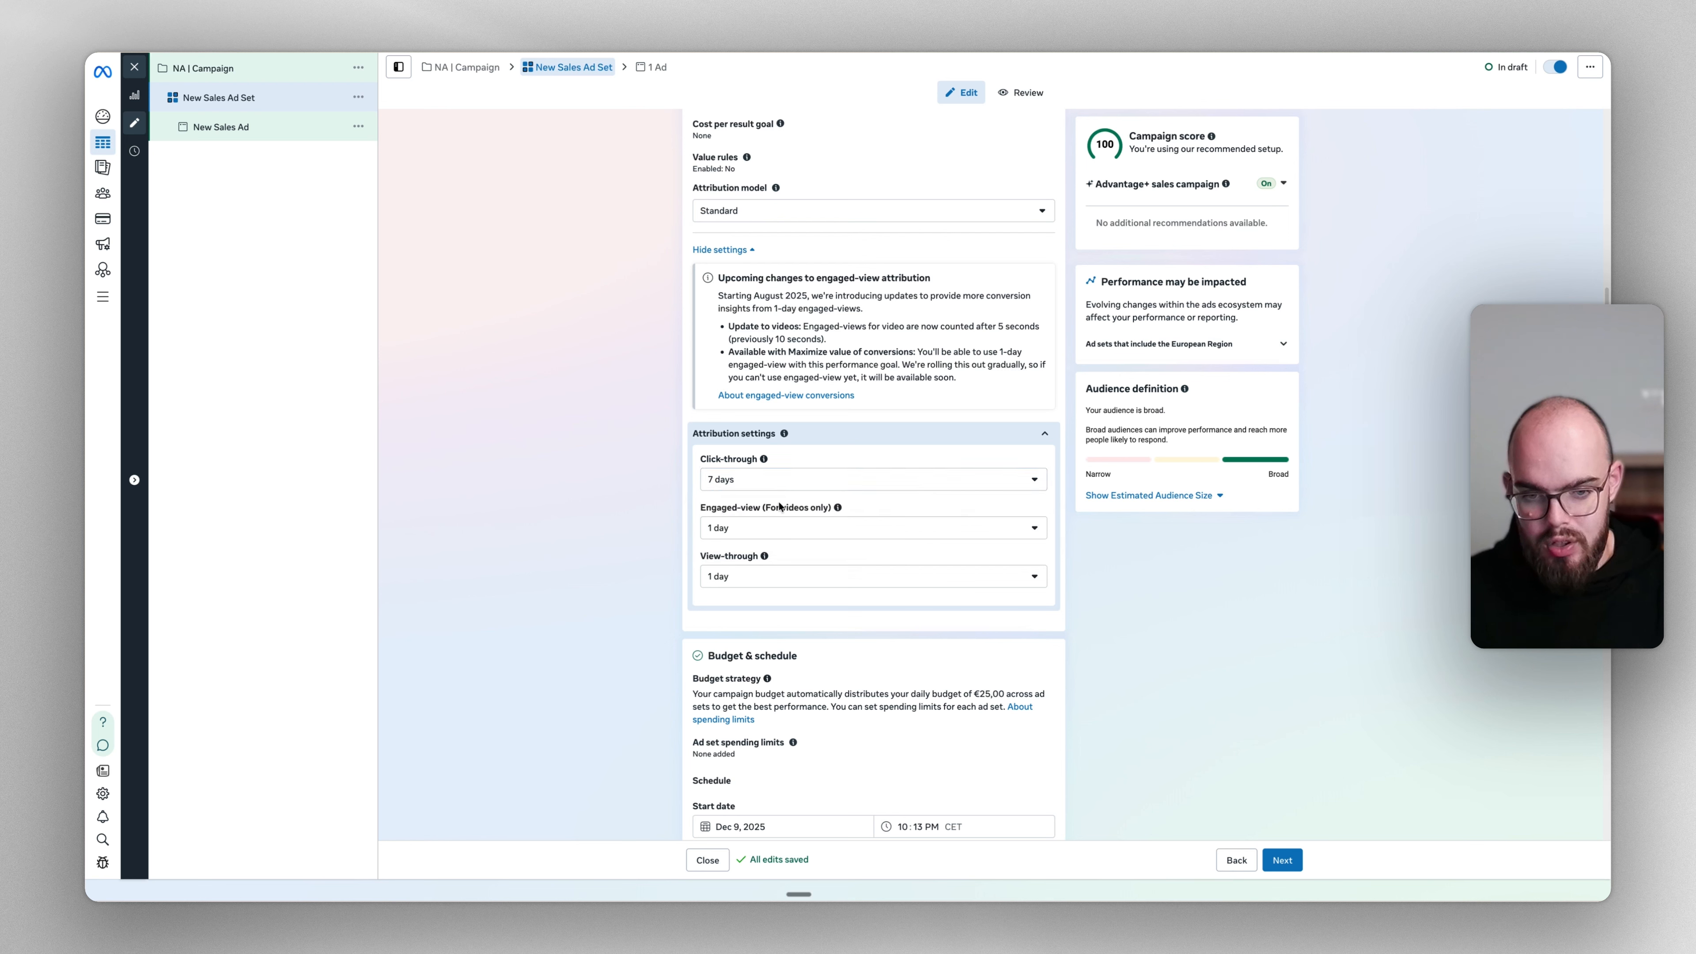
click(745, 532)
click(545, 565)
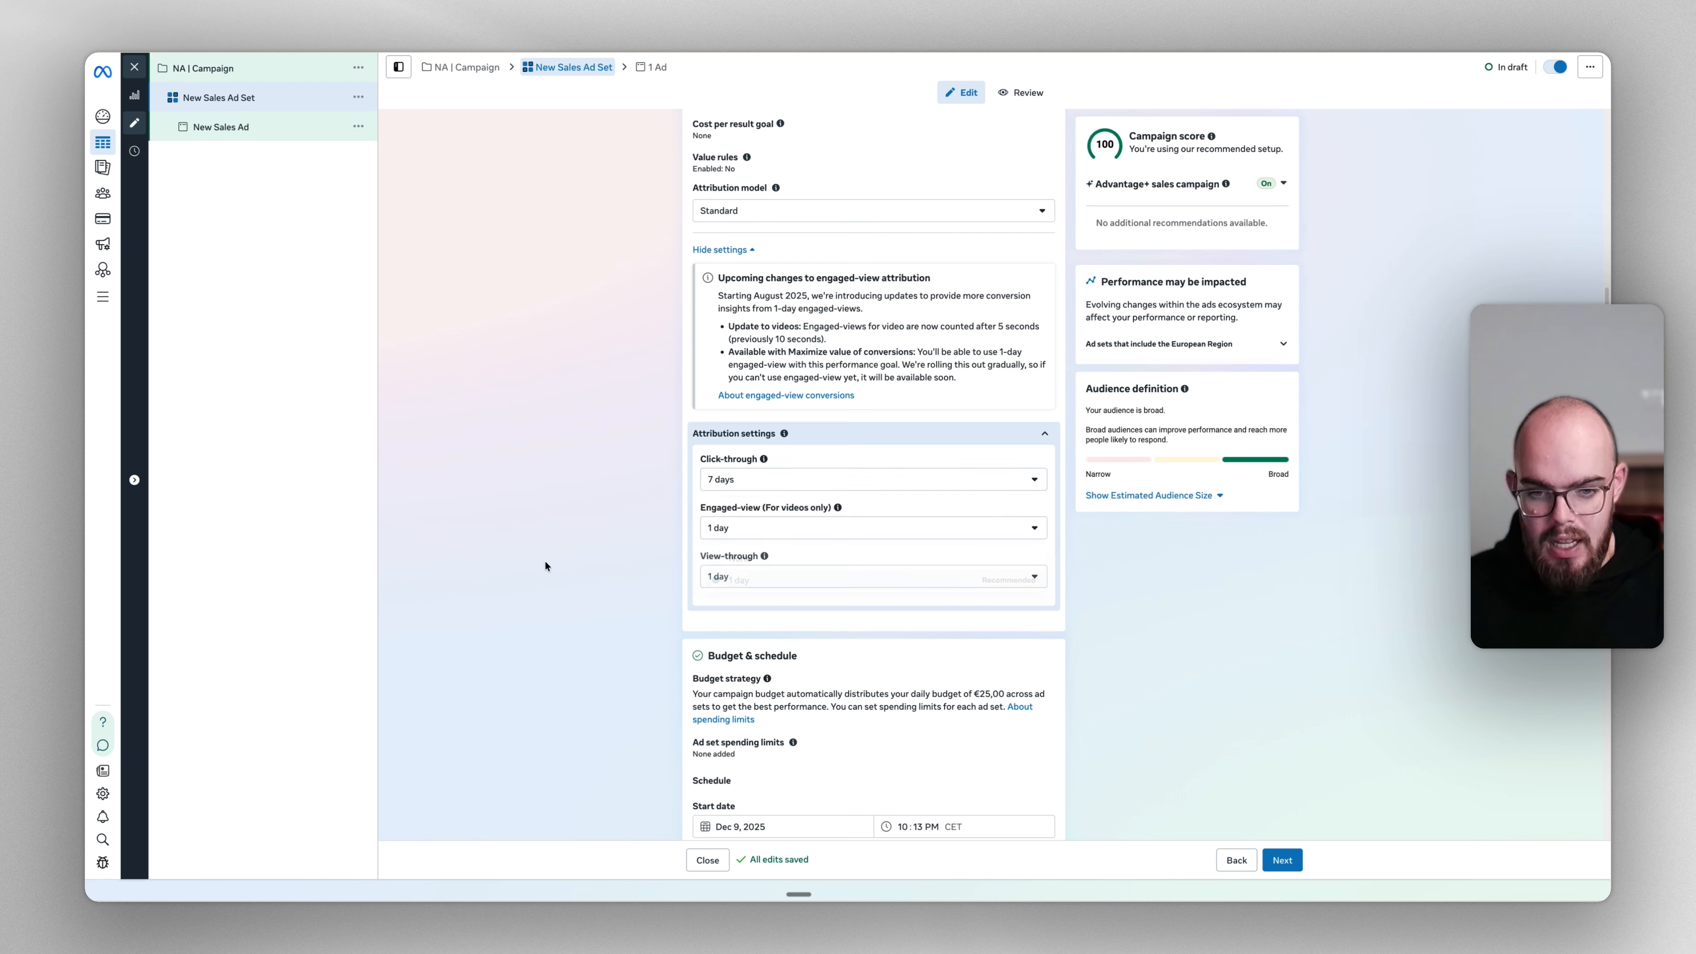
click(729, 579)
click(661, 591)
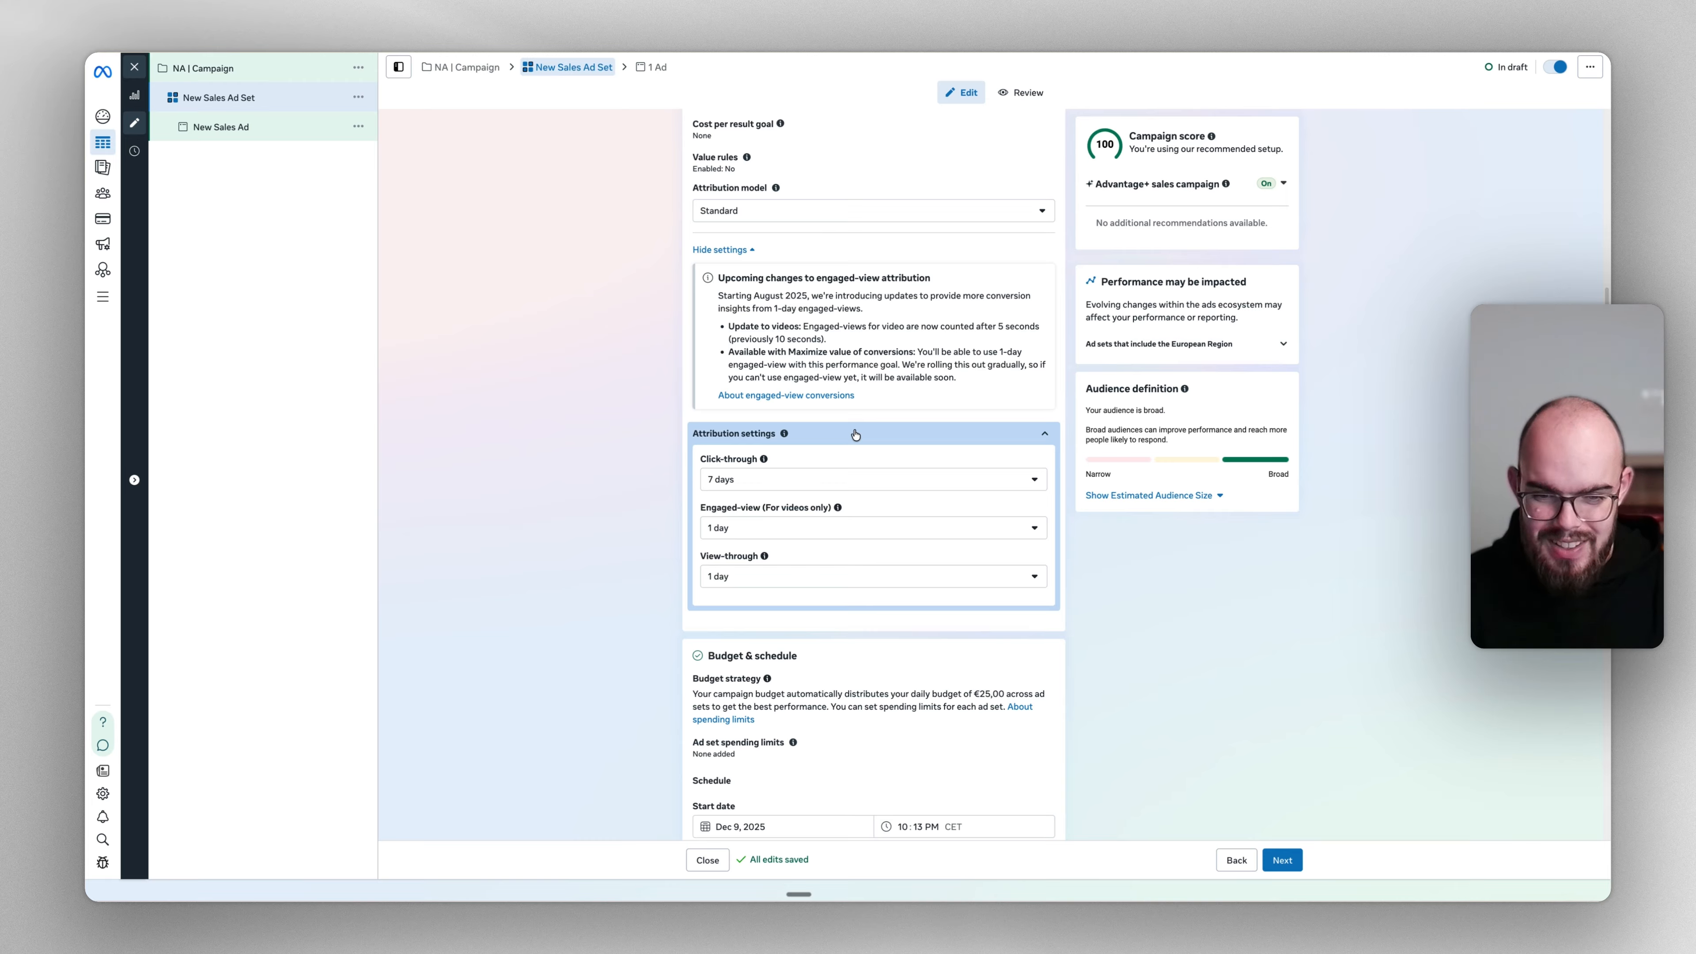
click(856, 435)
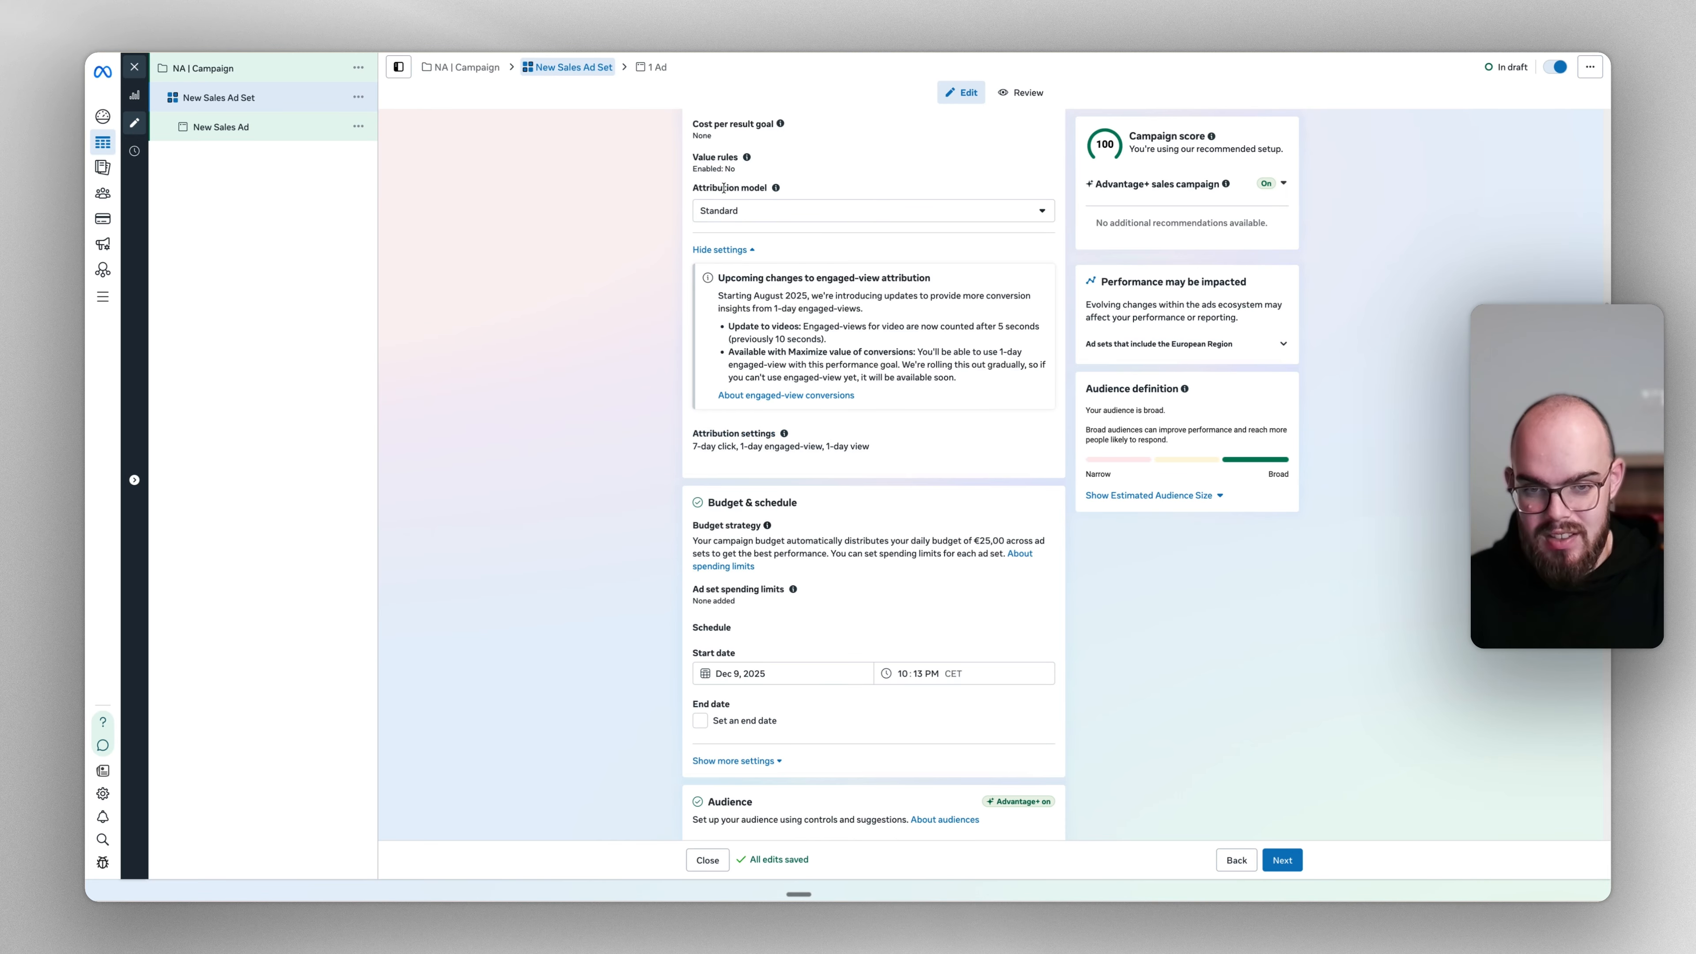
scroll(901, 361, down, 5)
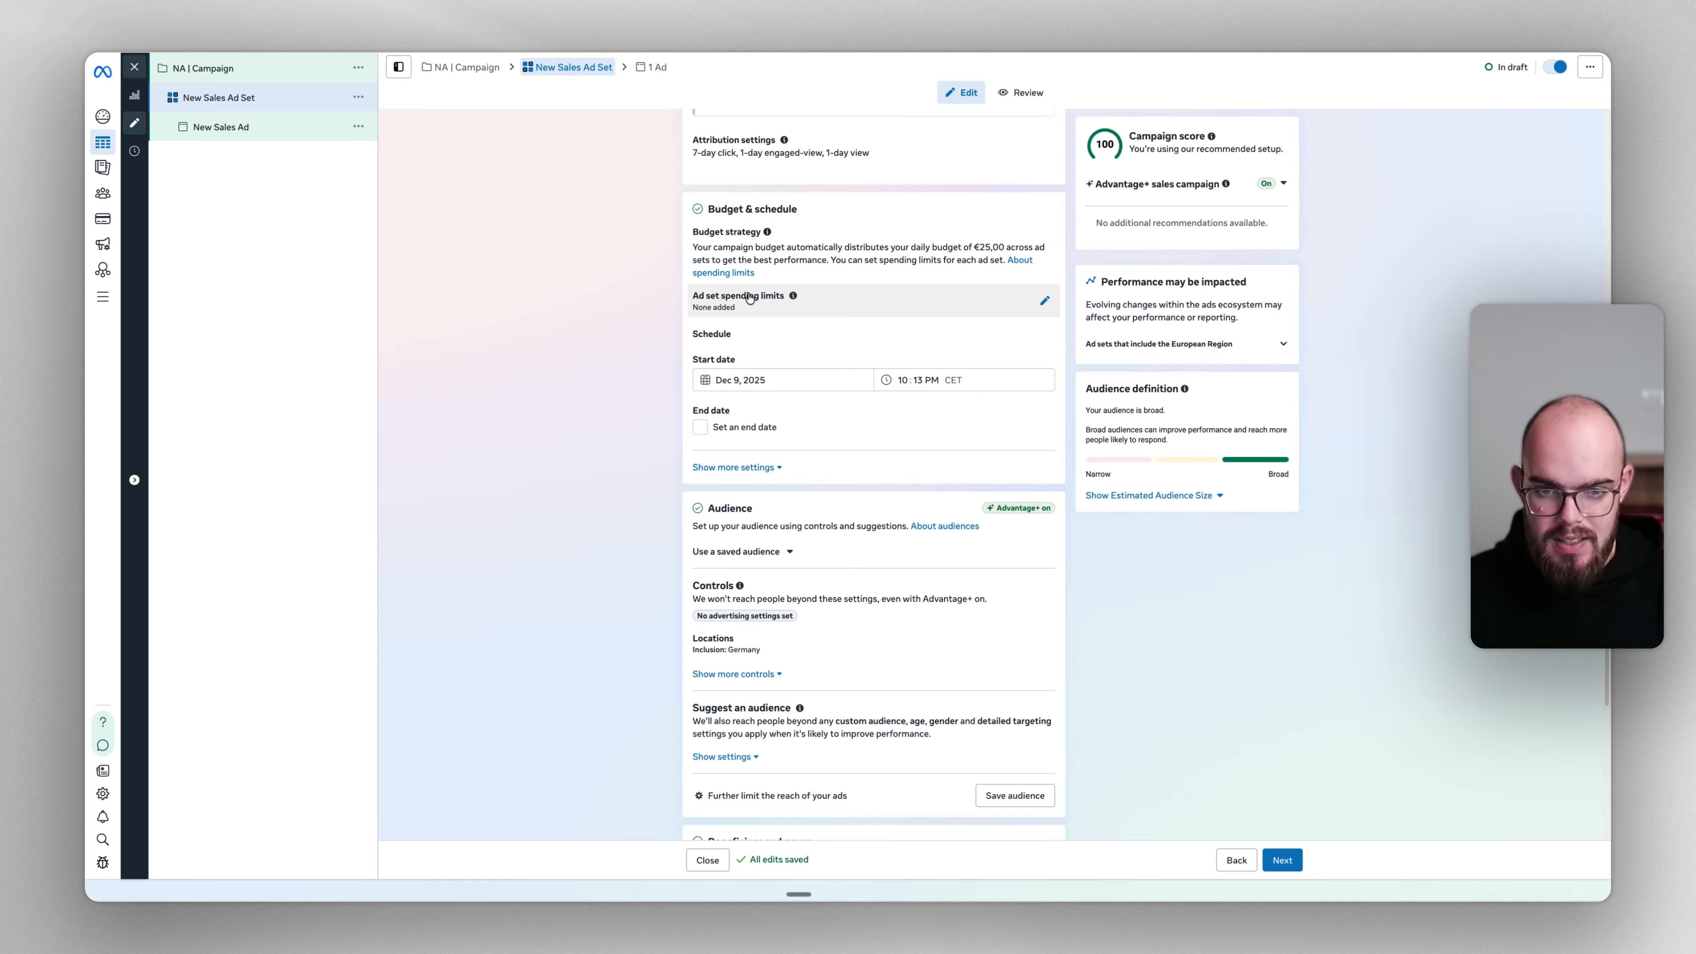
click(749, 297)
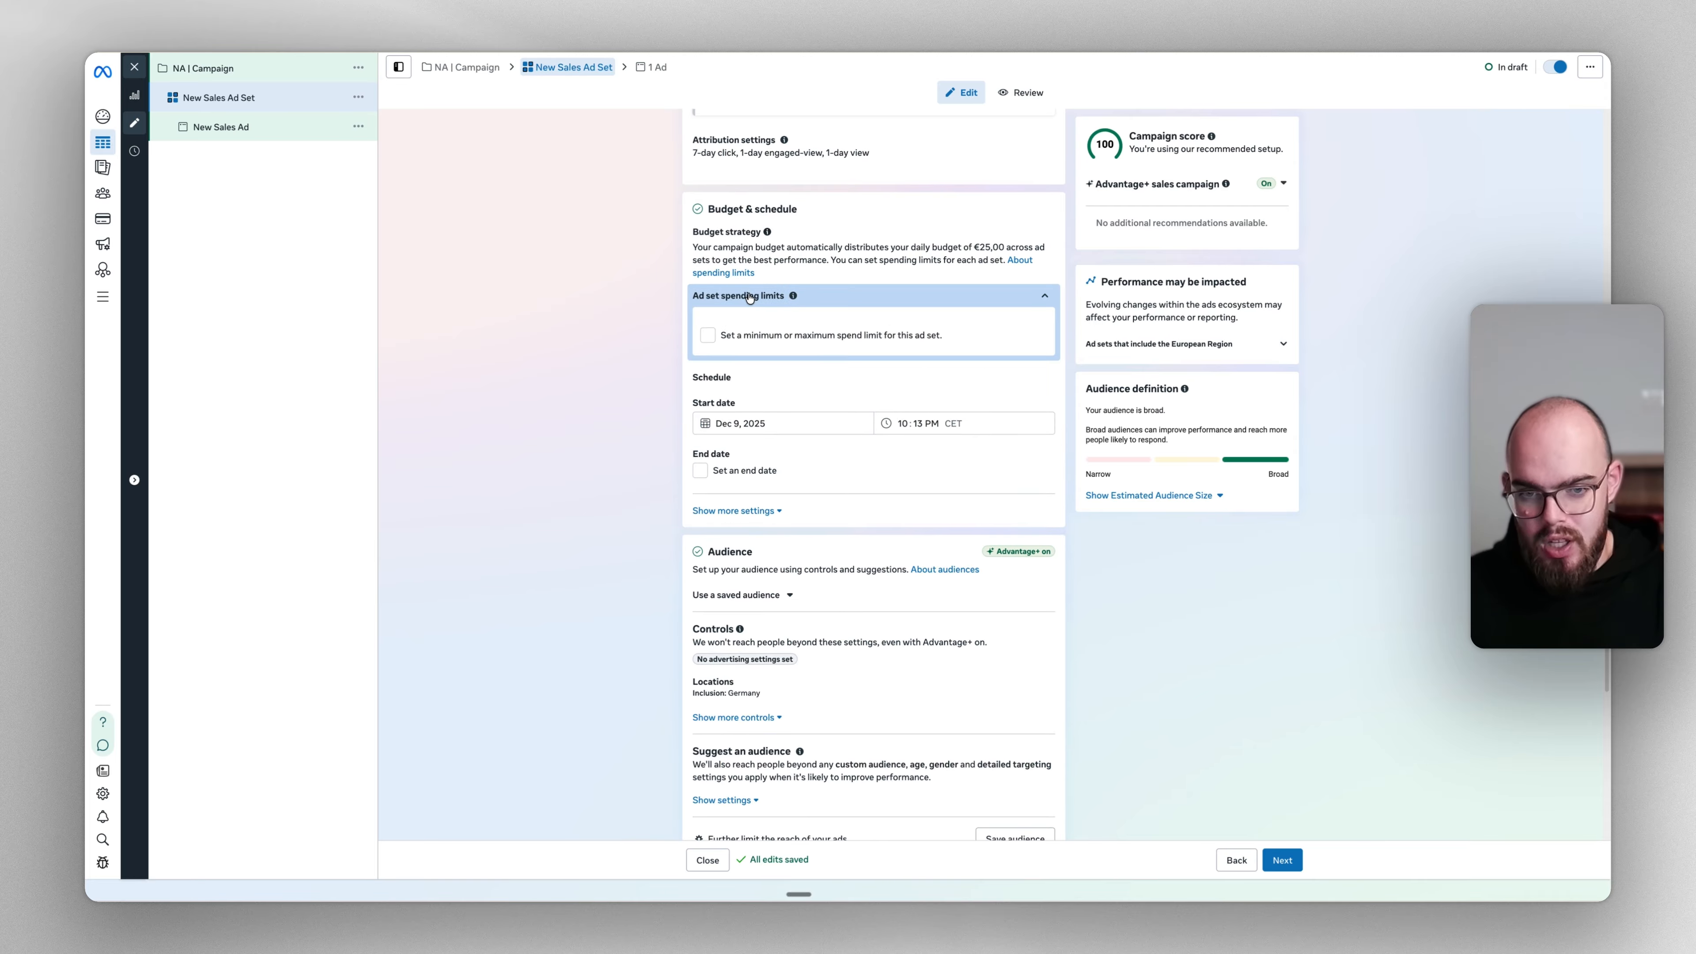
click(793, 334)
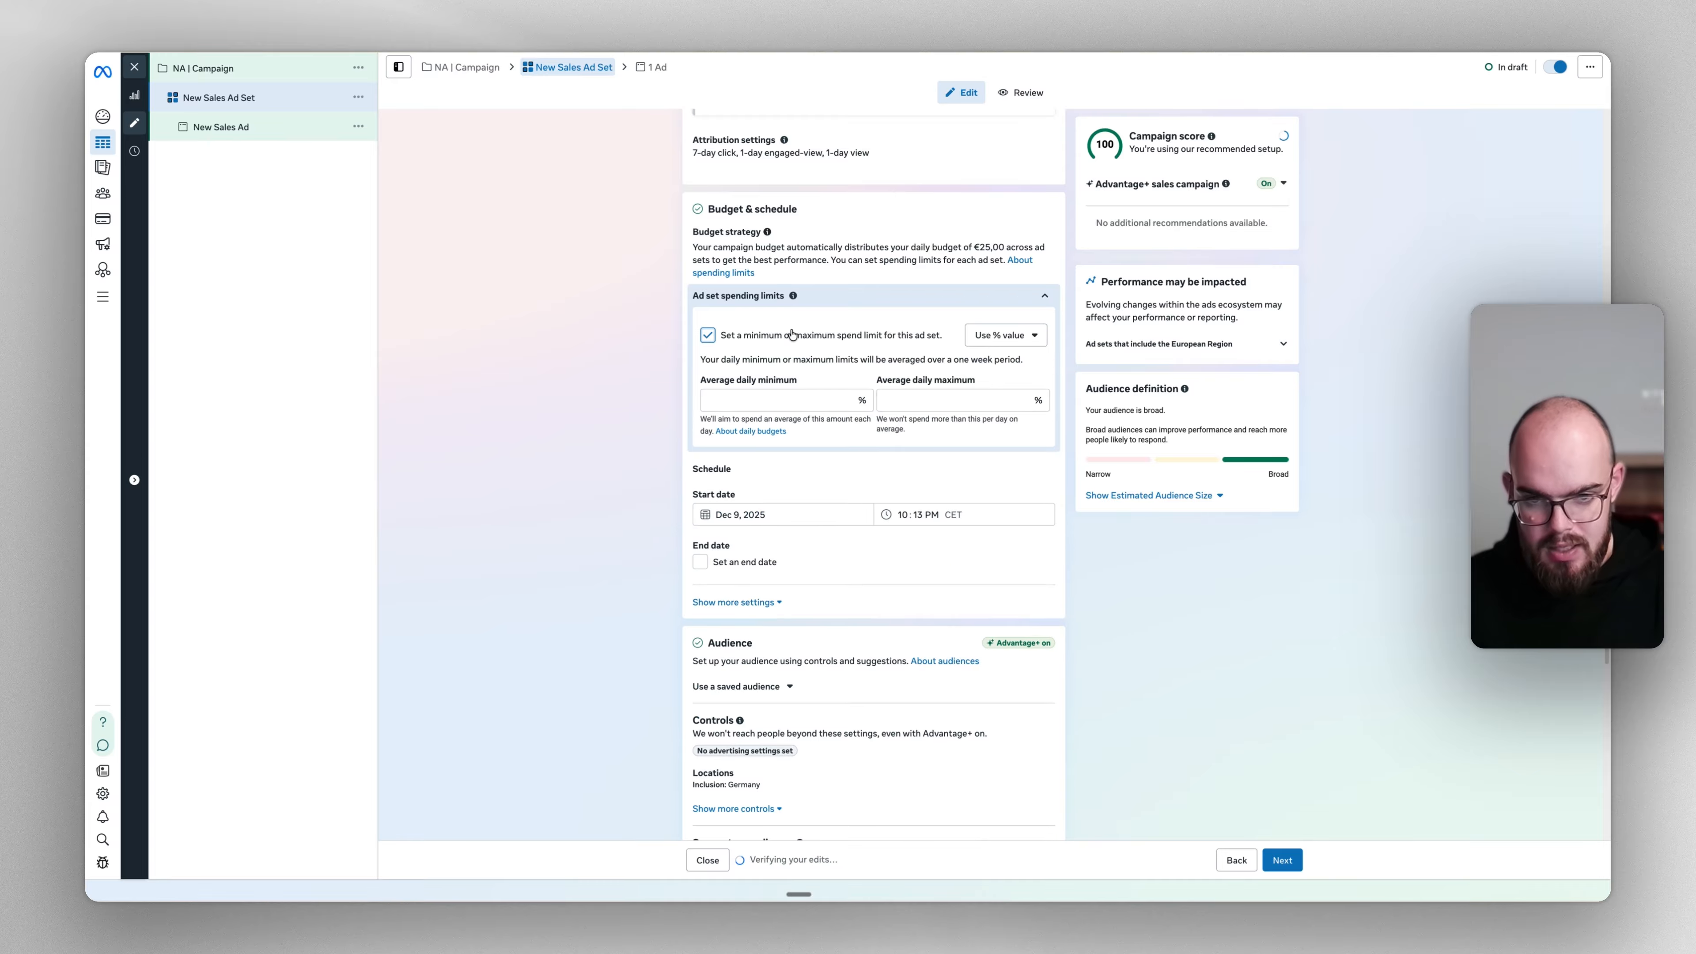
click(777, 395)
text(10)
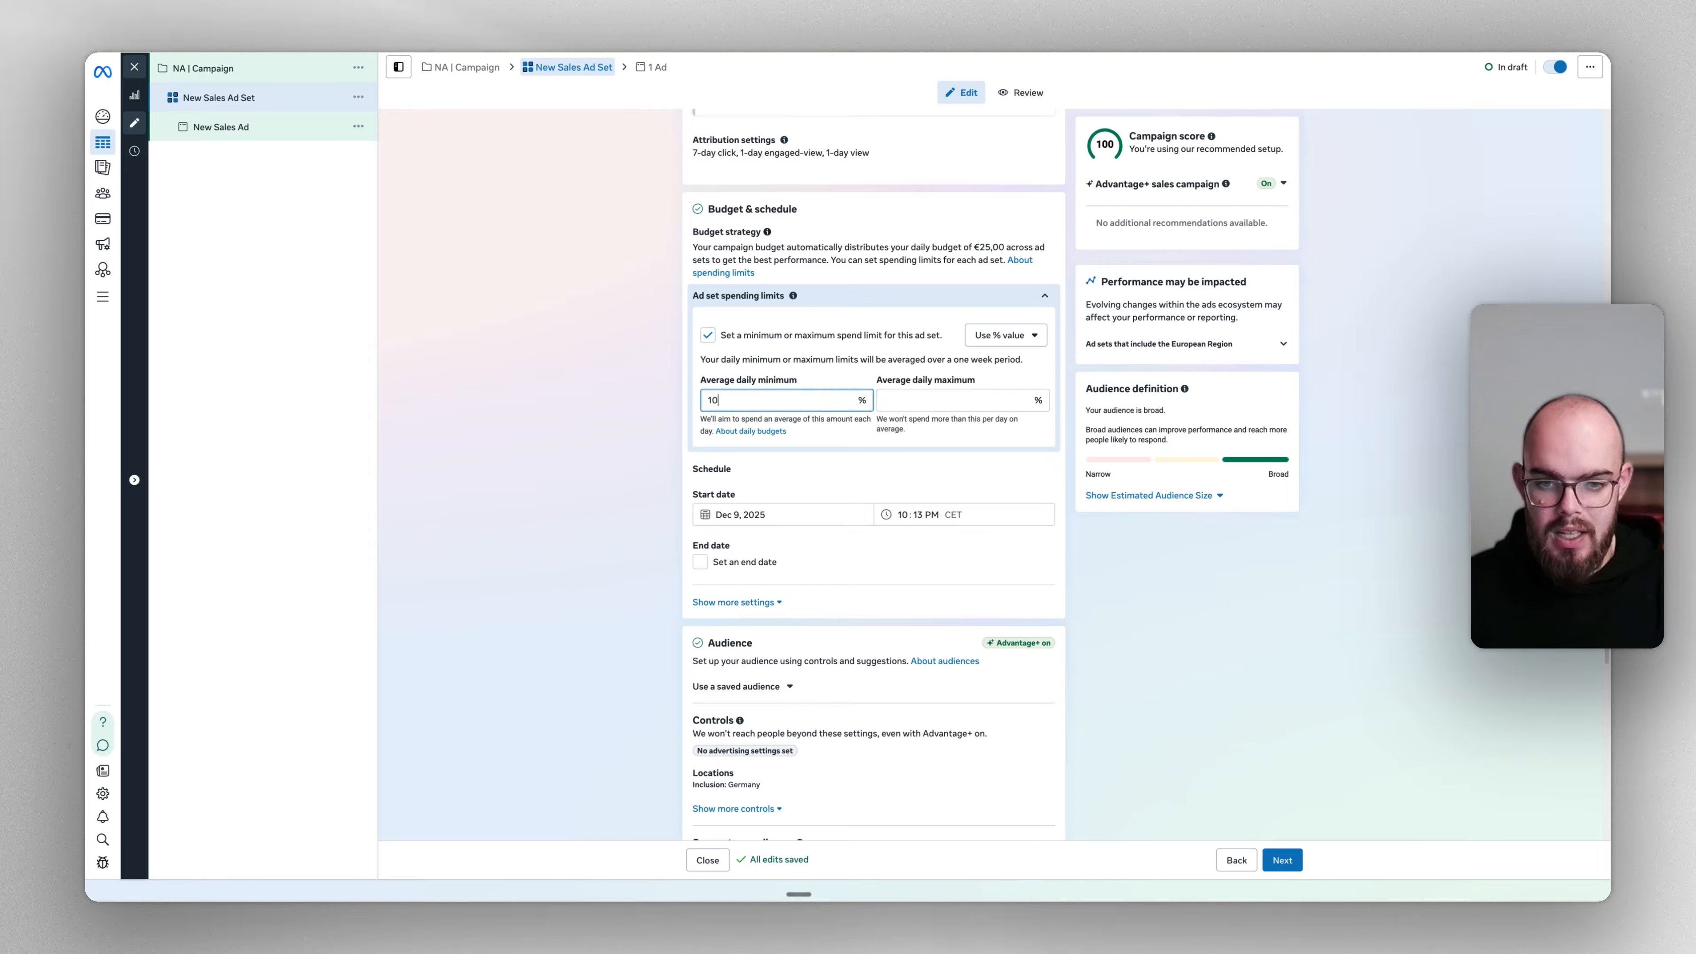
click(620, 459)
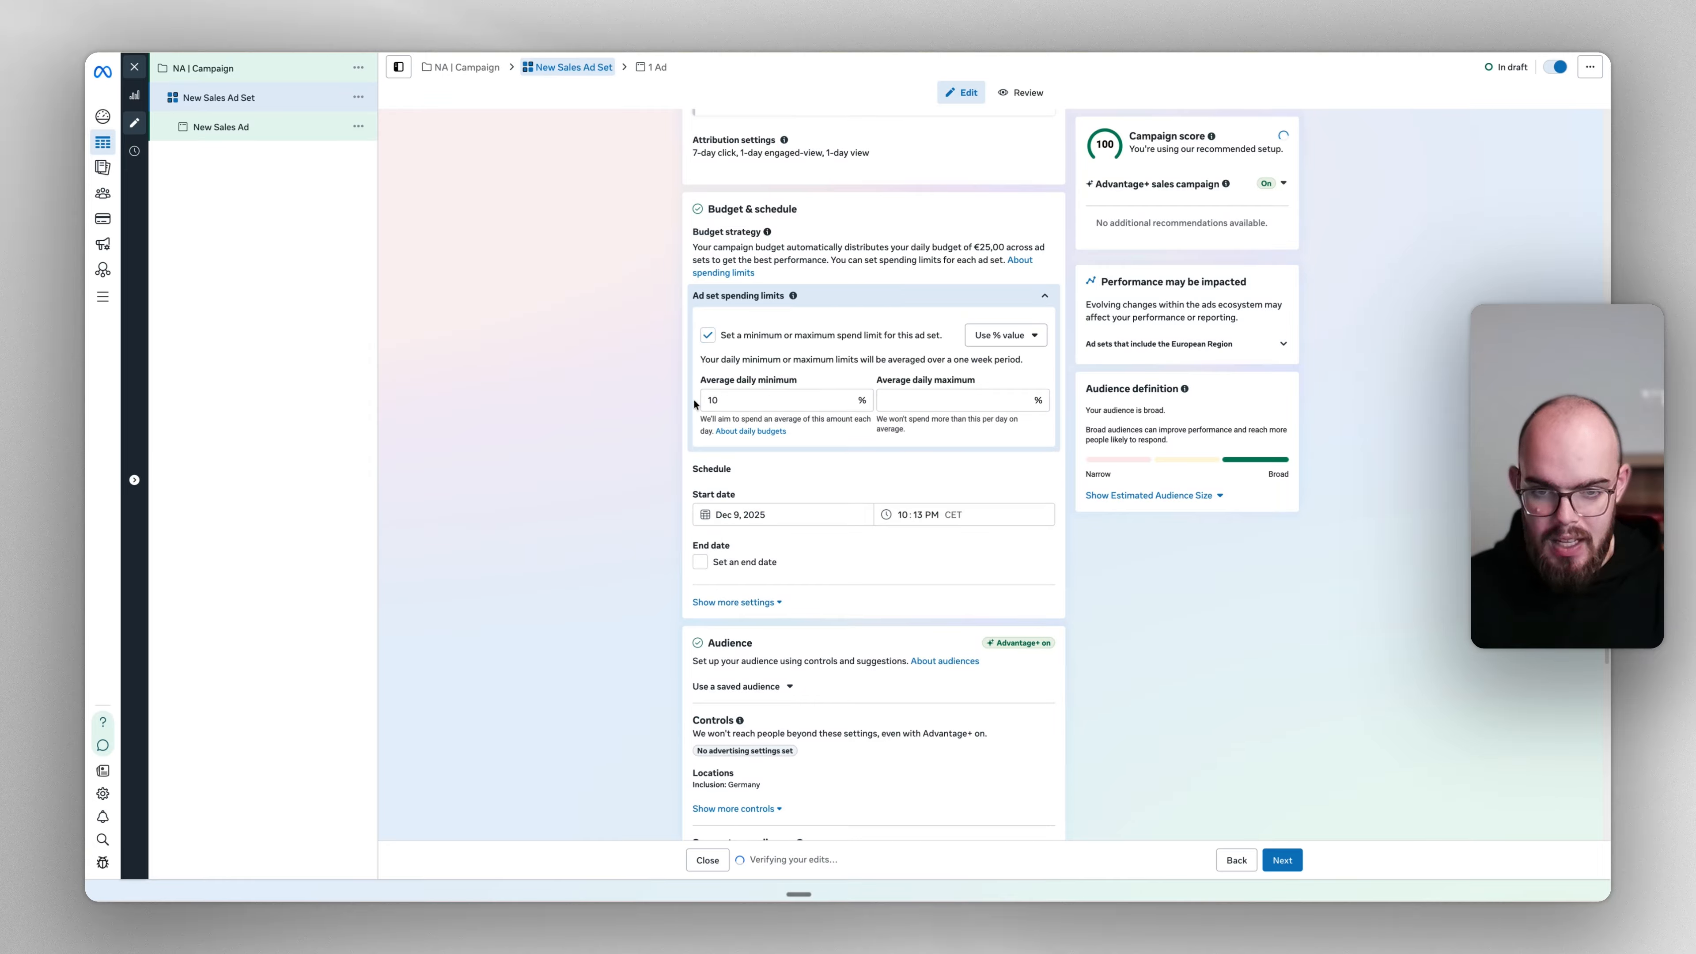
click(707, 336)
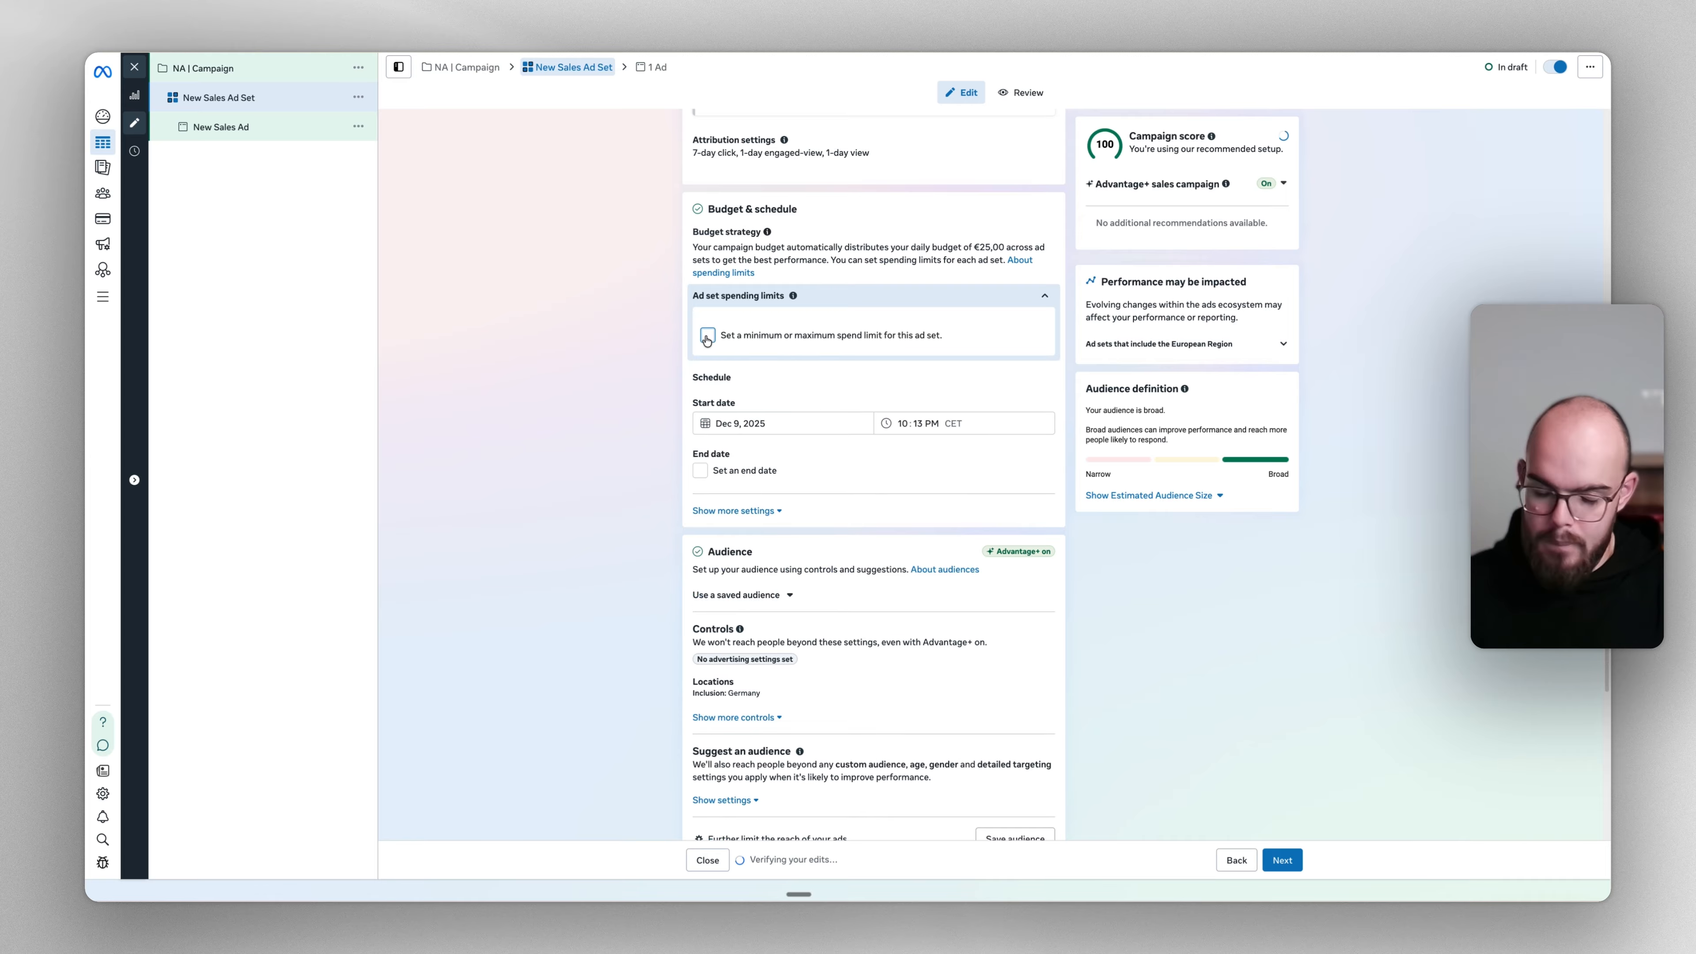
click(656, 340)
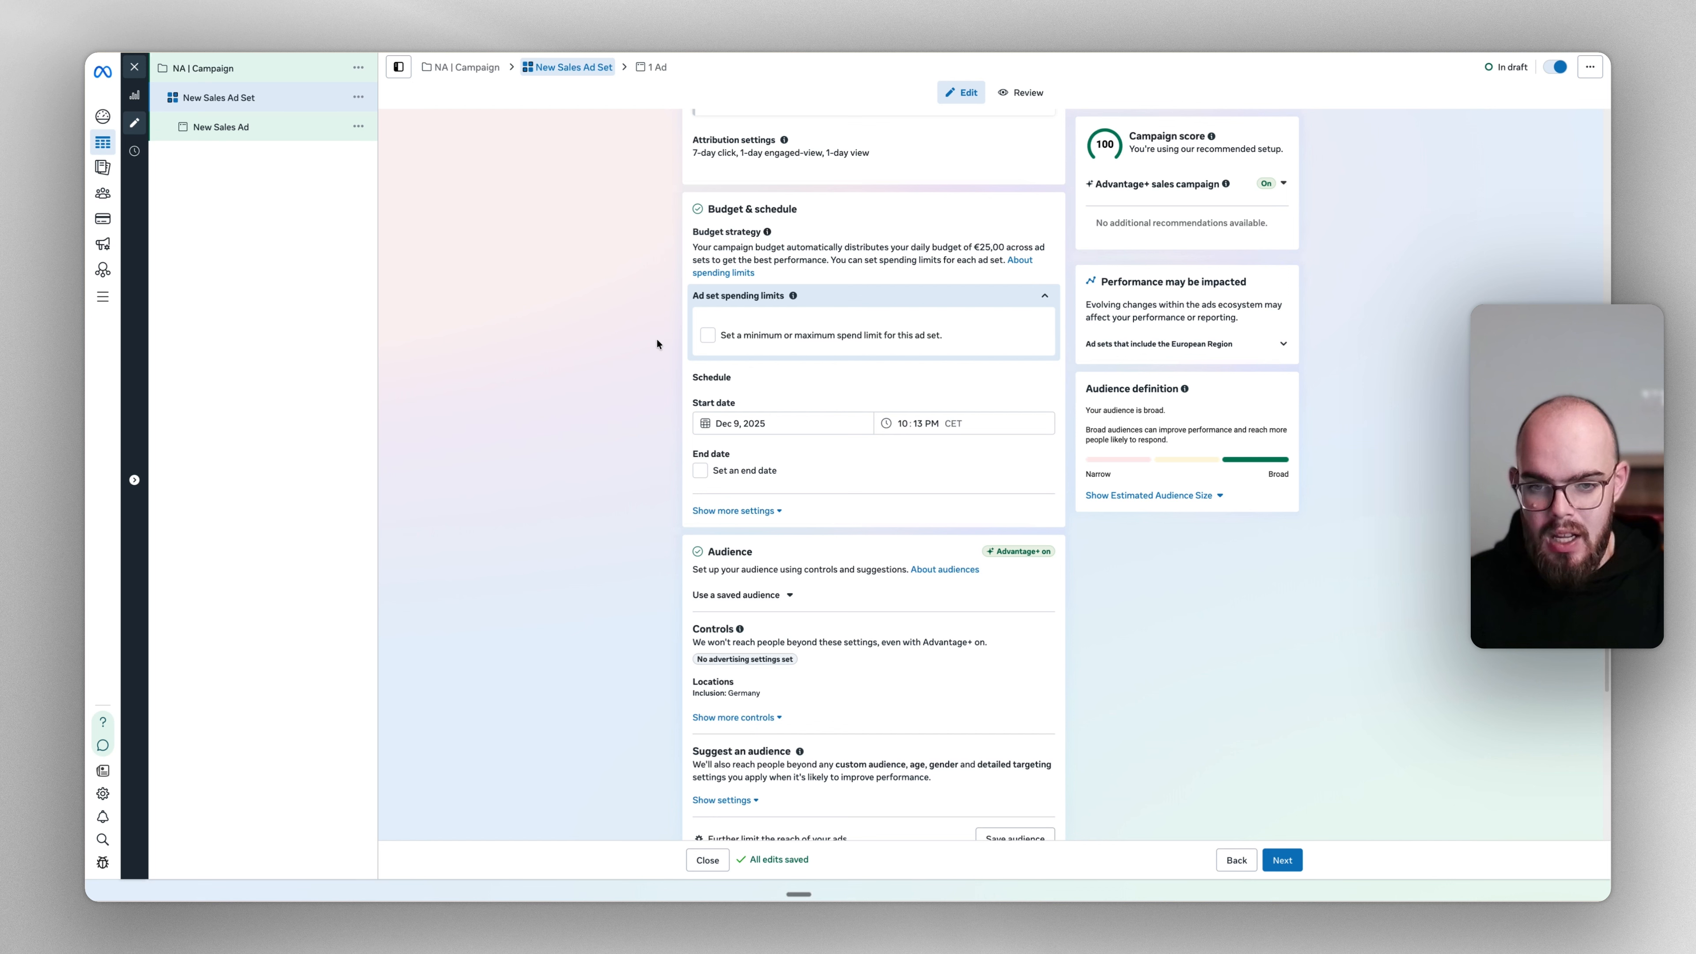
scroll(656, 344, down, 5)
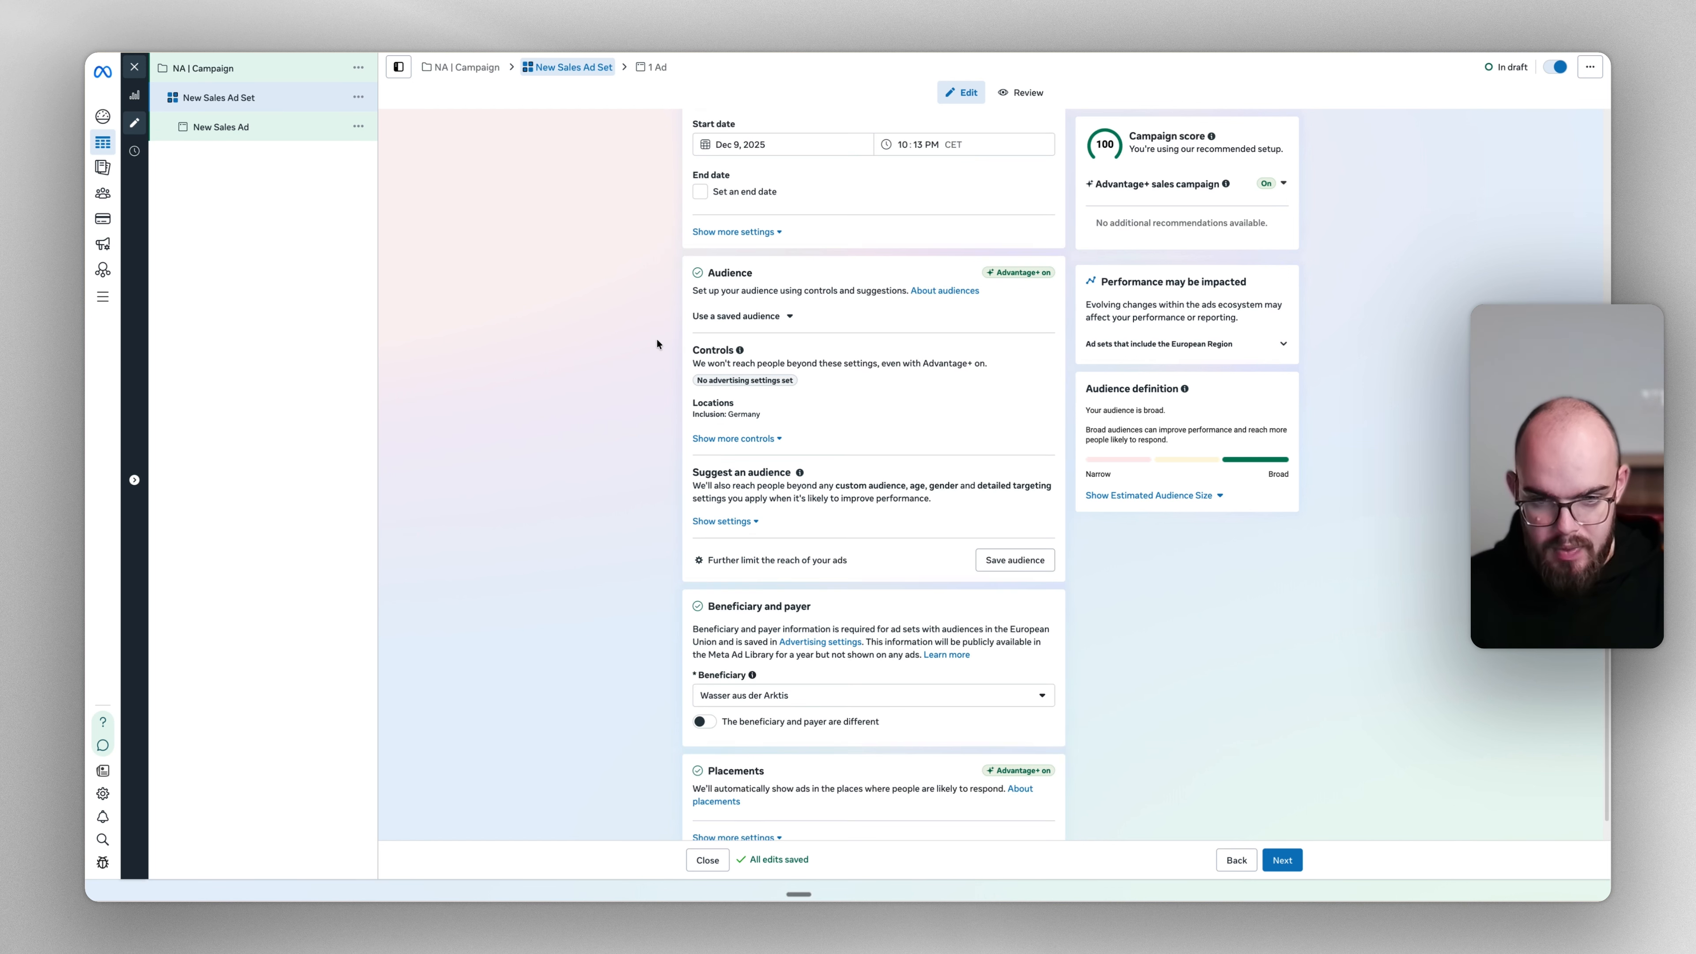
Check Germany in Locations and reveal the additional audience controls
click(776, 417)
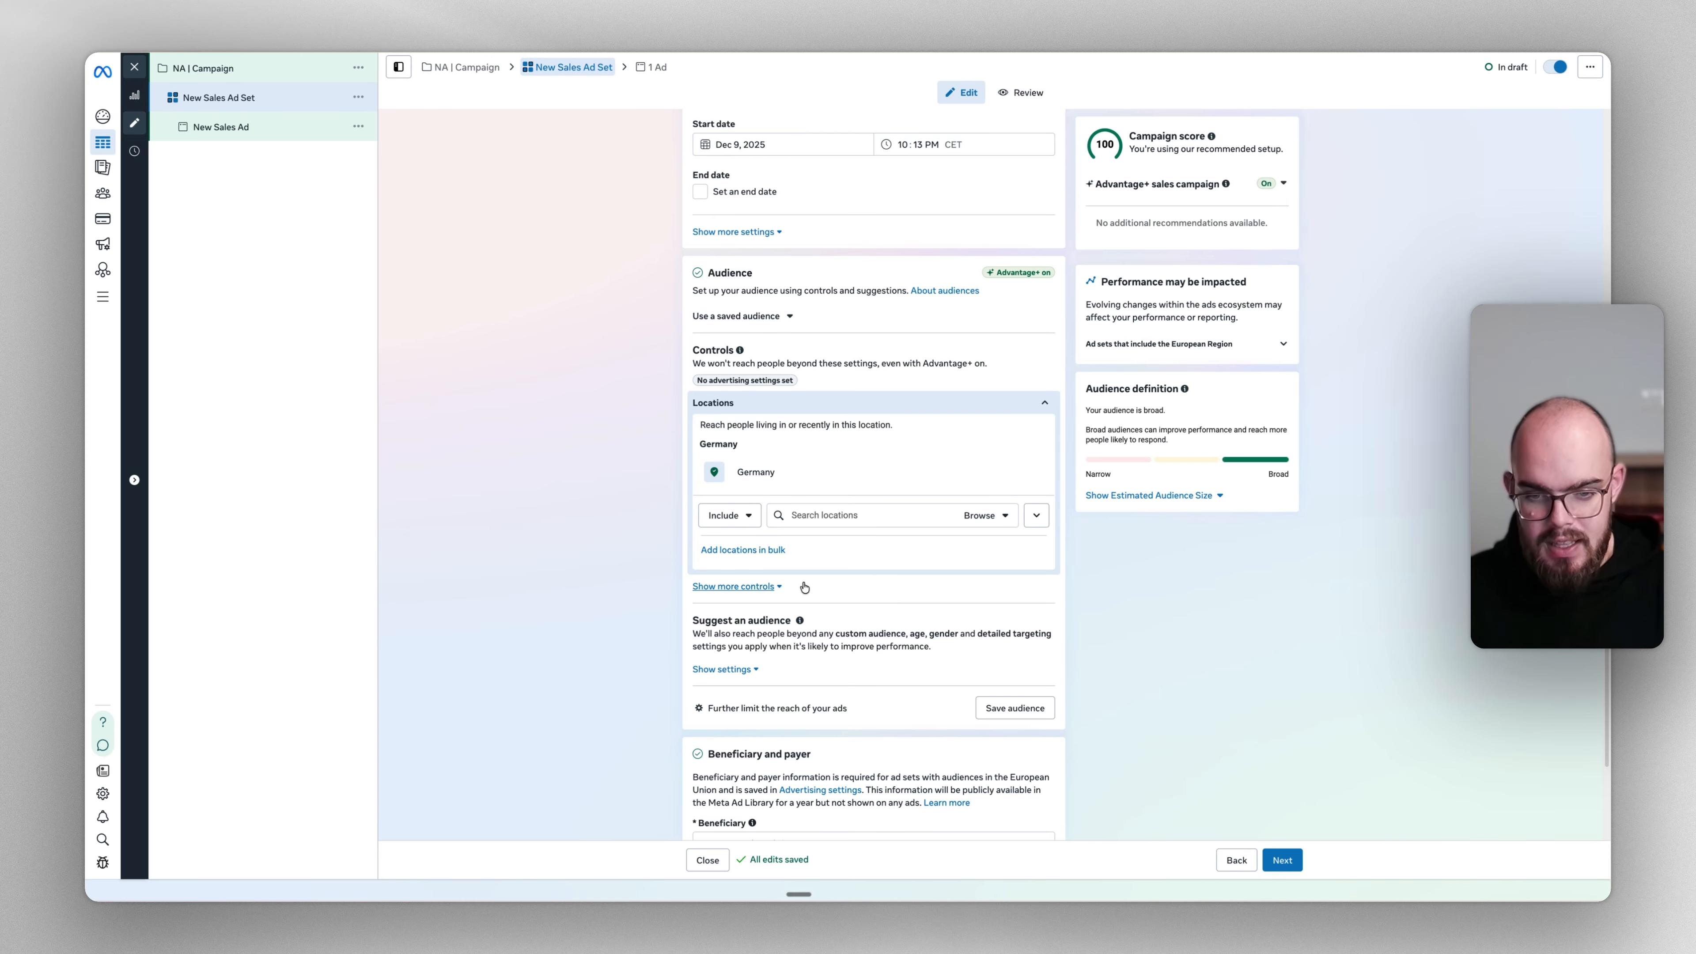
click(751, 586)
scroll(889, 549, down, 3)
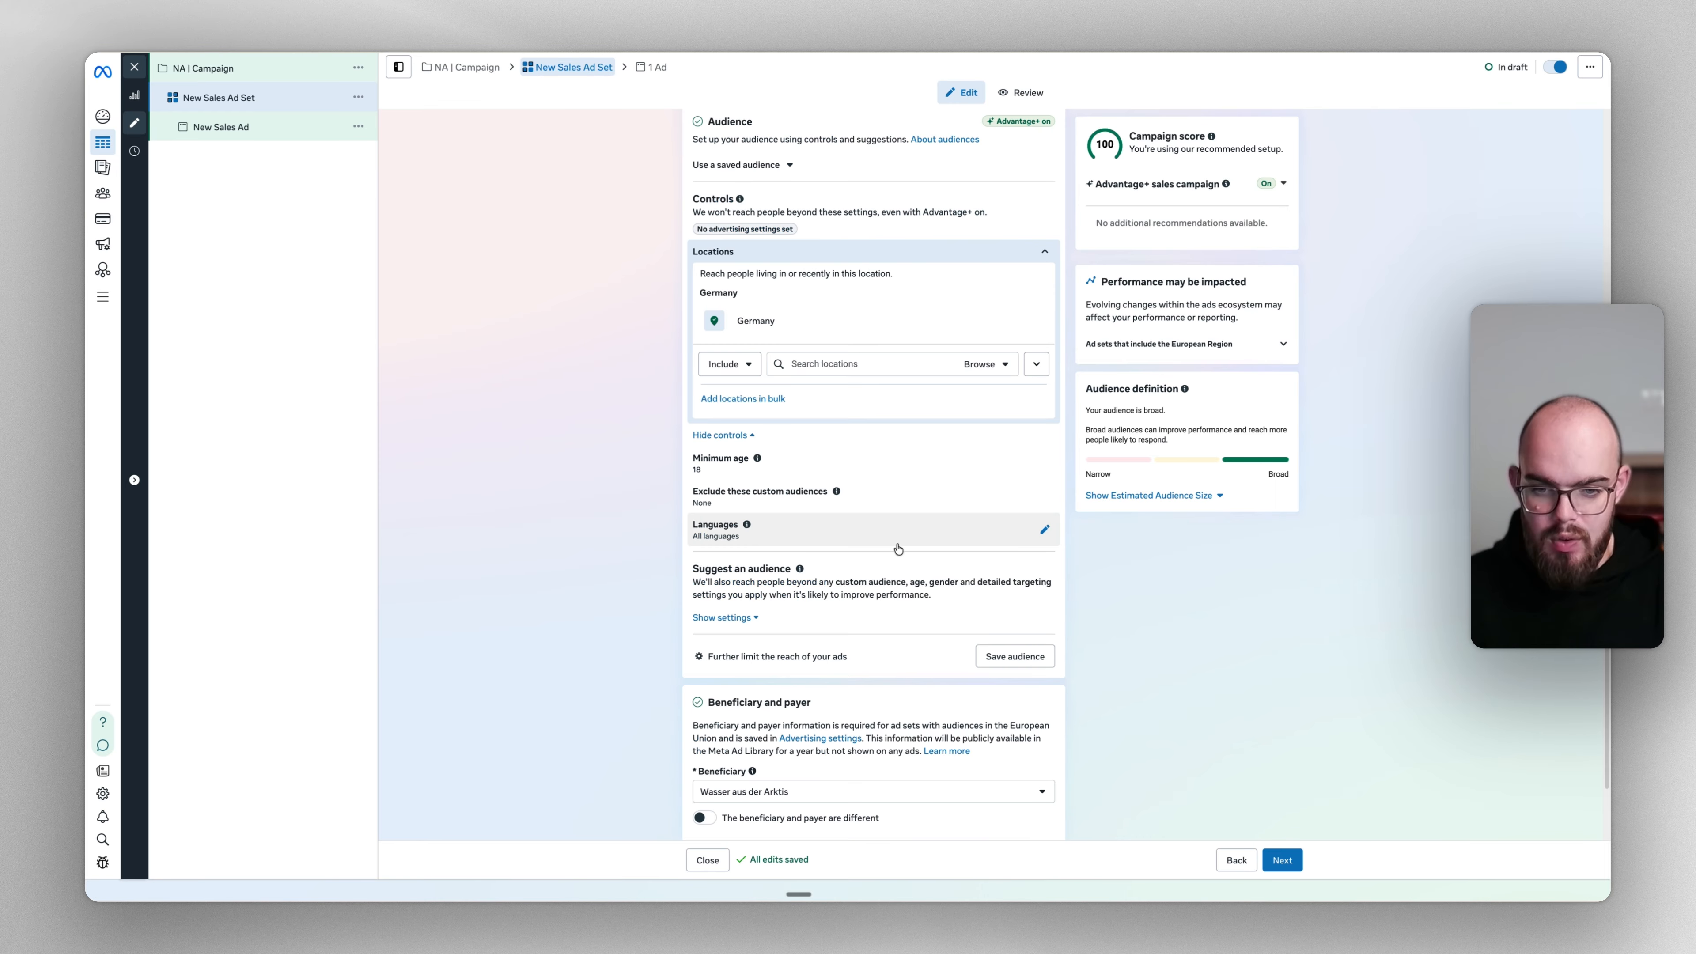
Review Languages and Exclude custom audiences (none available), then bring up Minimum age 18
click(736, 468)
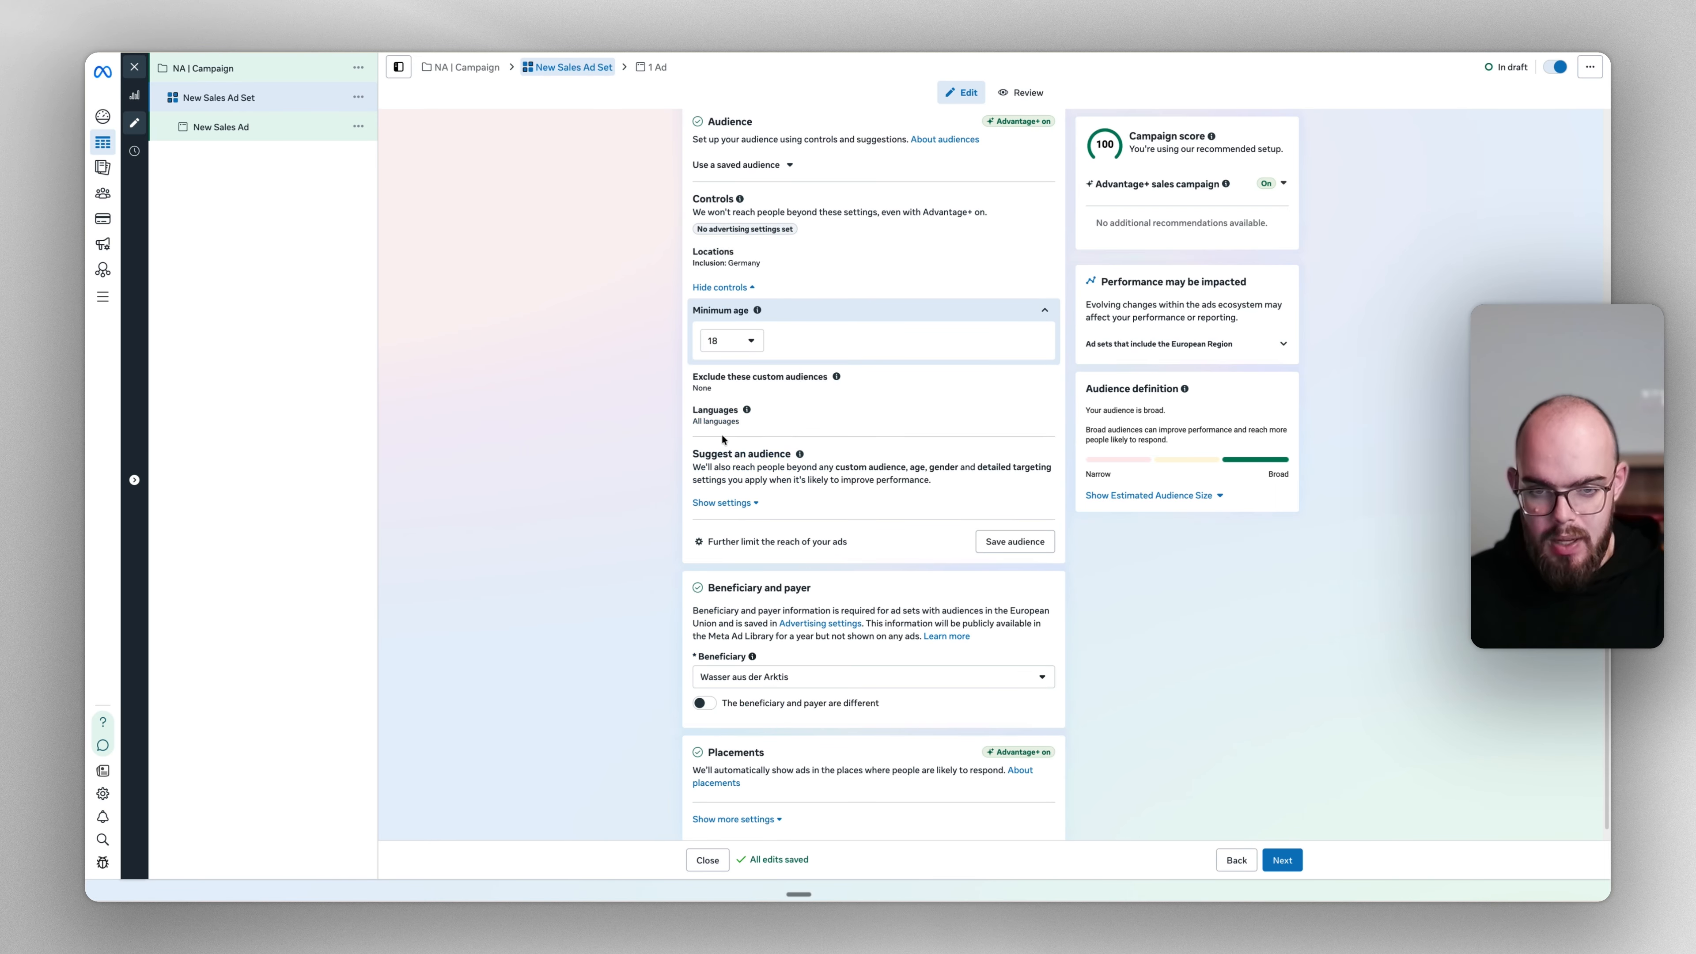
click(725, 417)
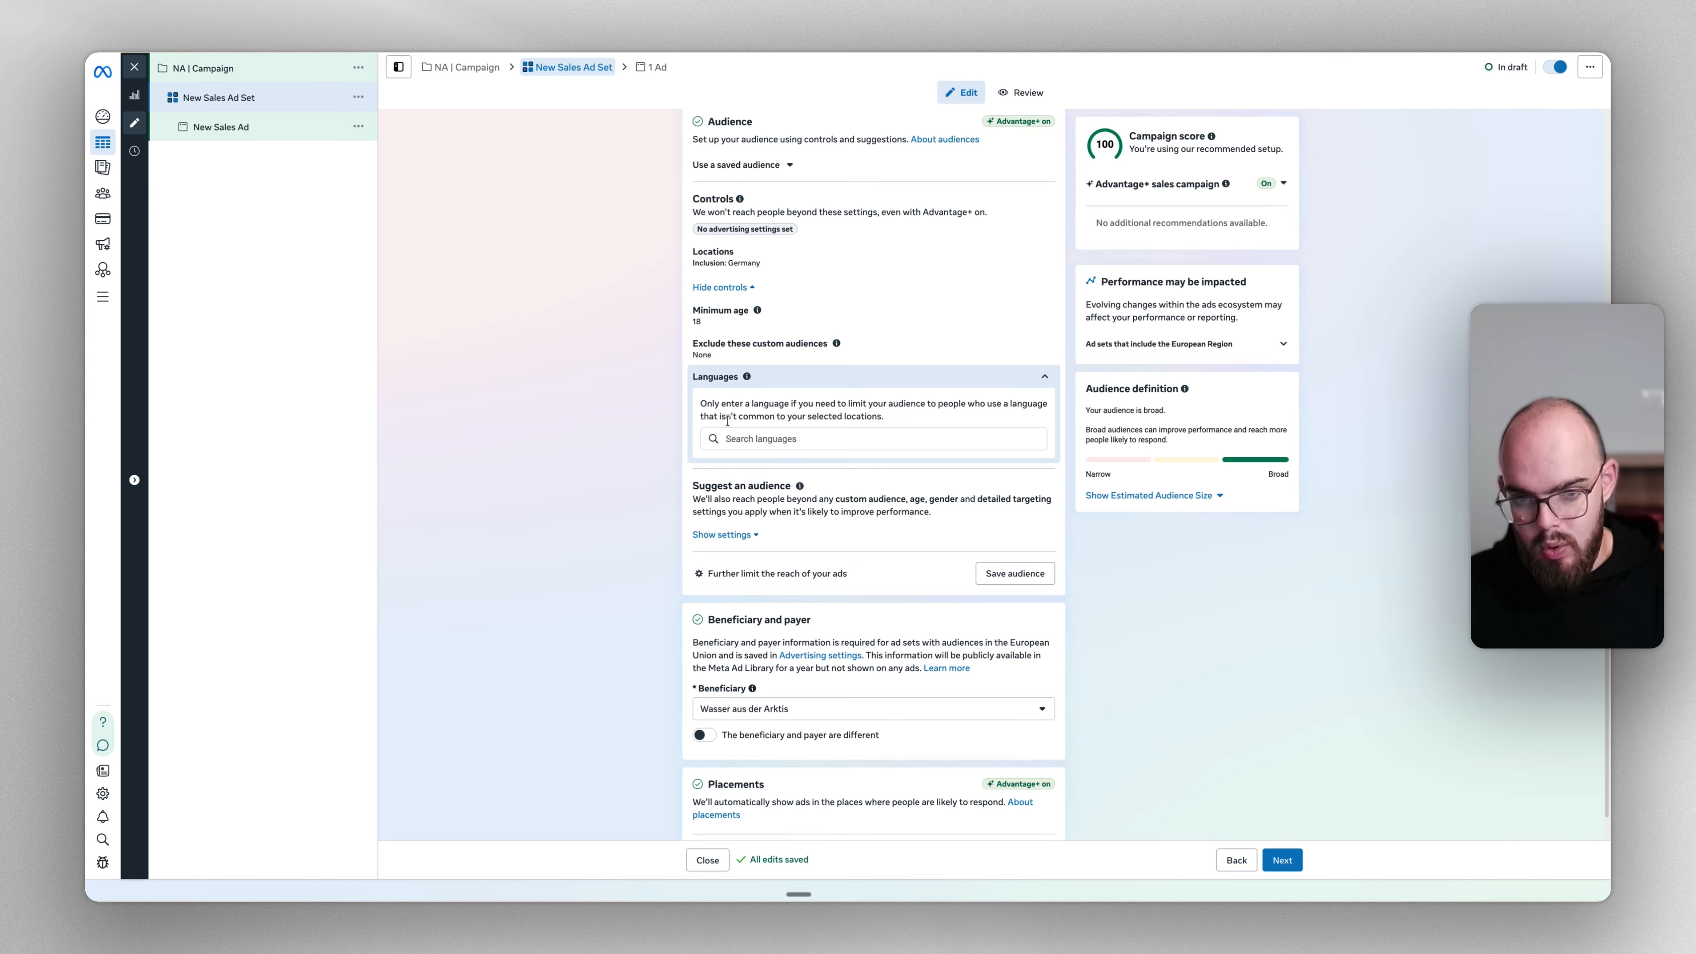
click(738, 344)
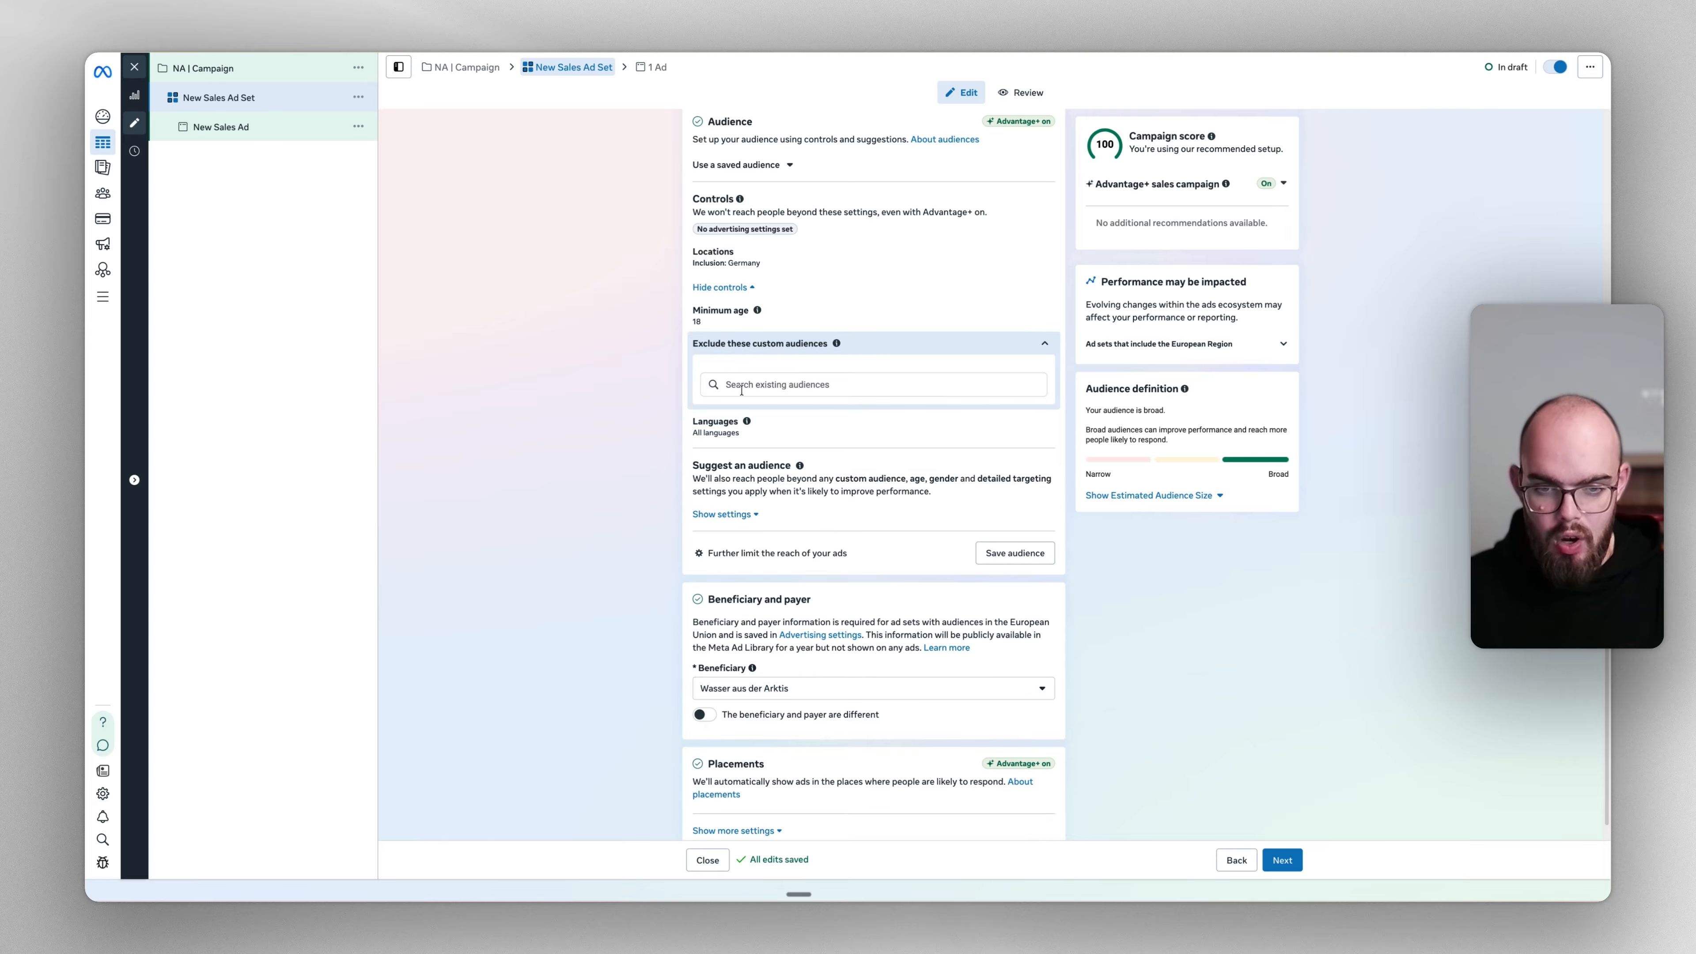
click(741, 390)
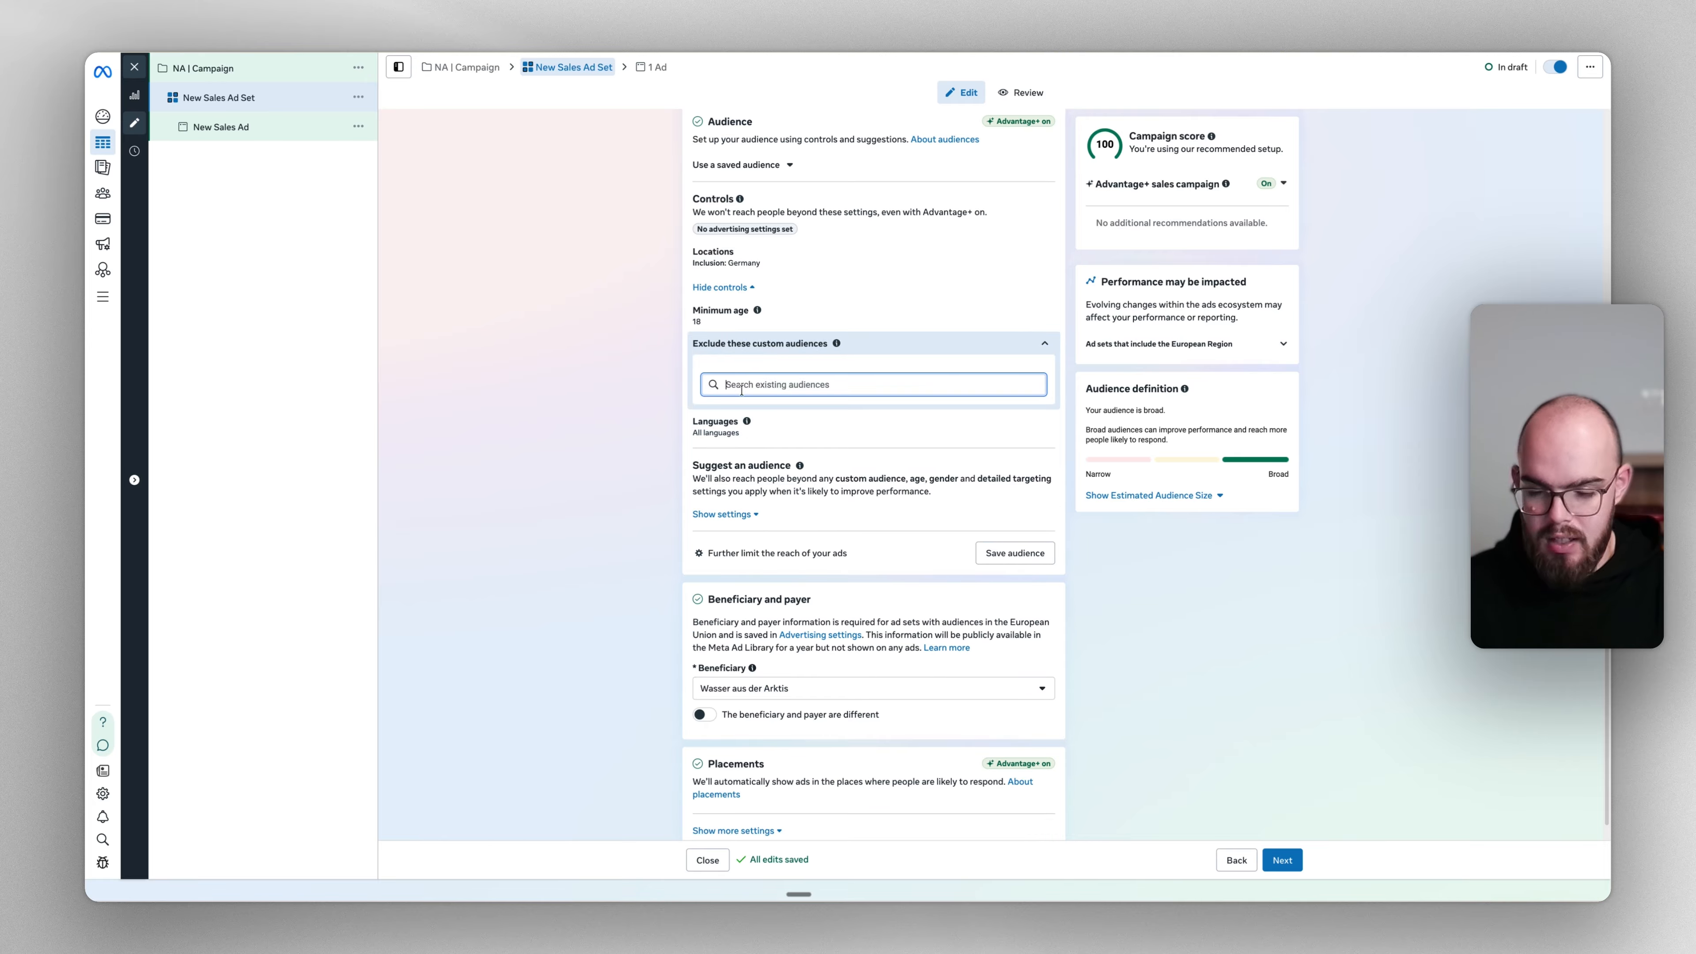
click(634, 422)
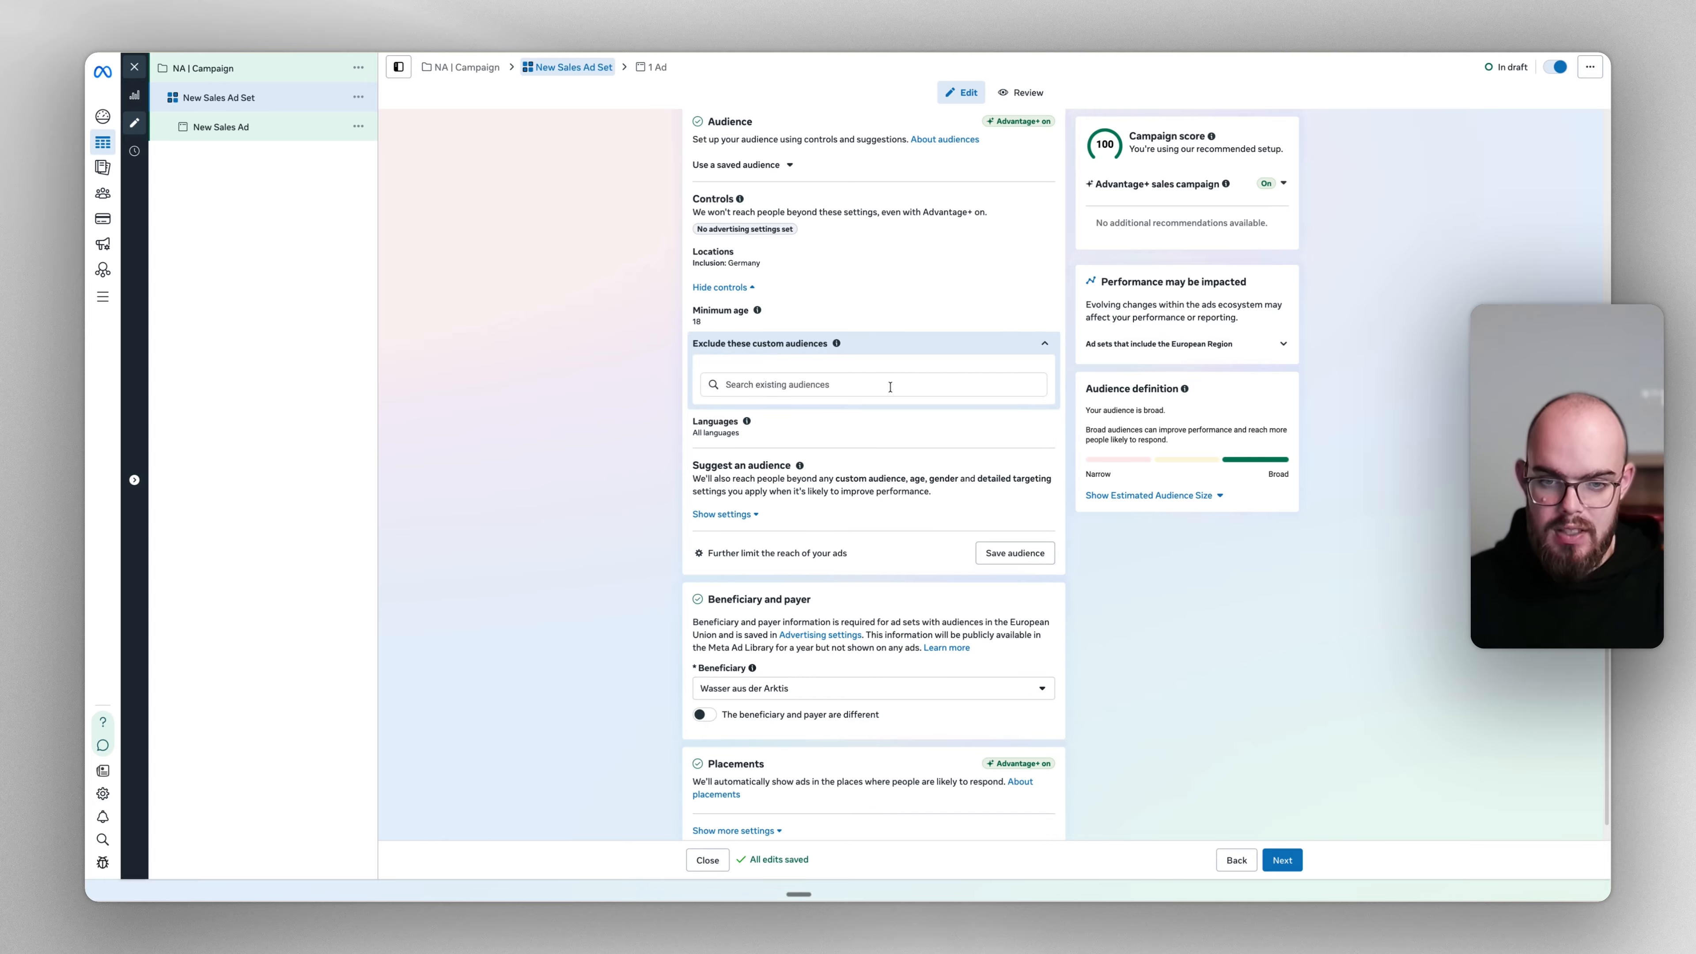
scroll(890, 387, up, 2)
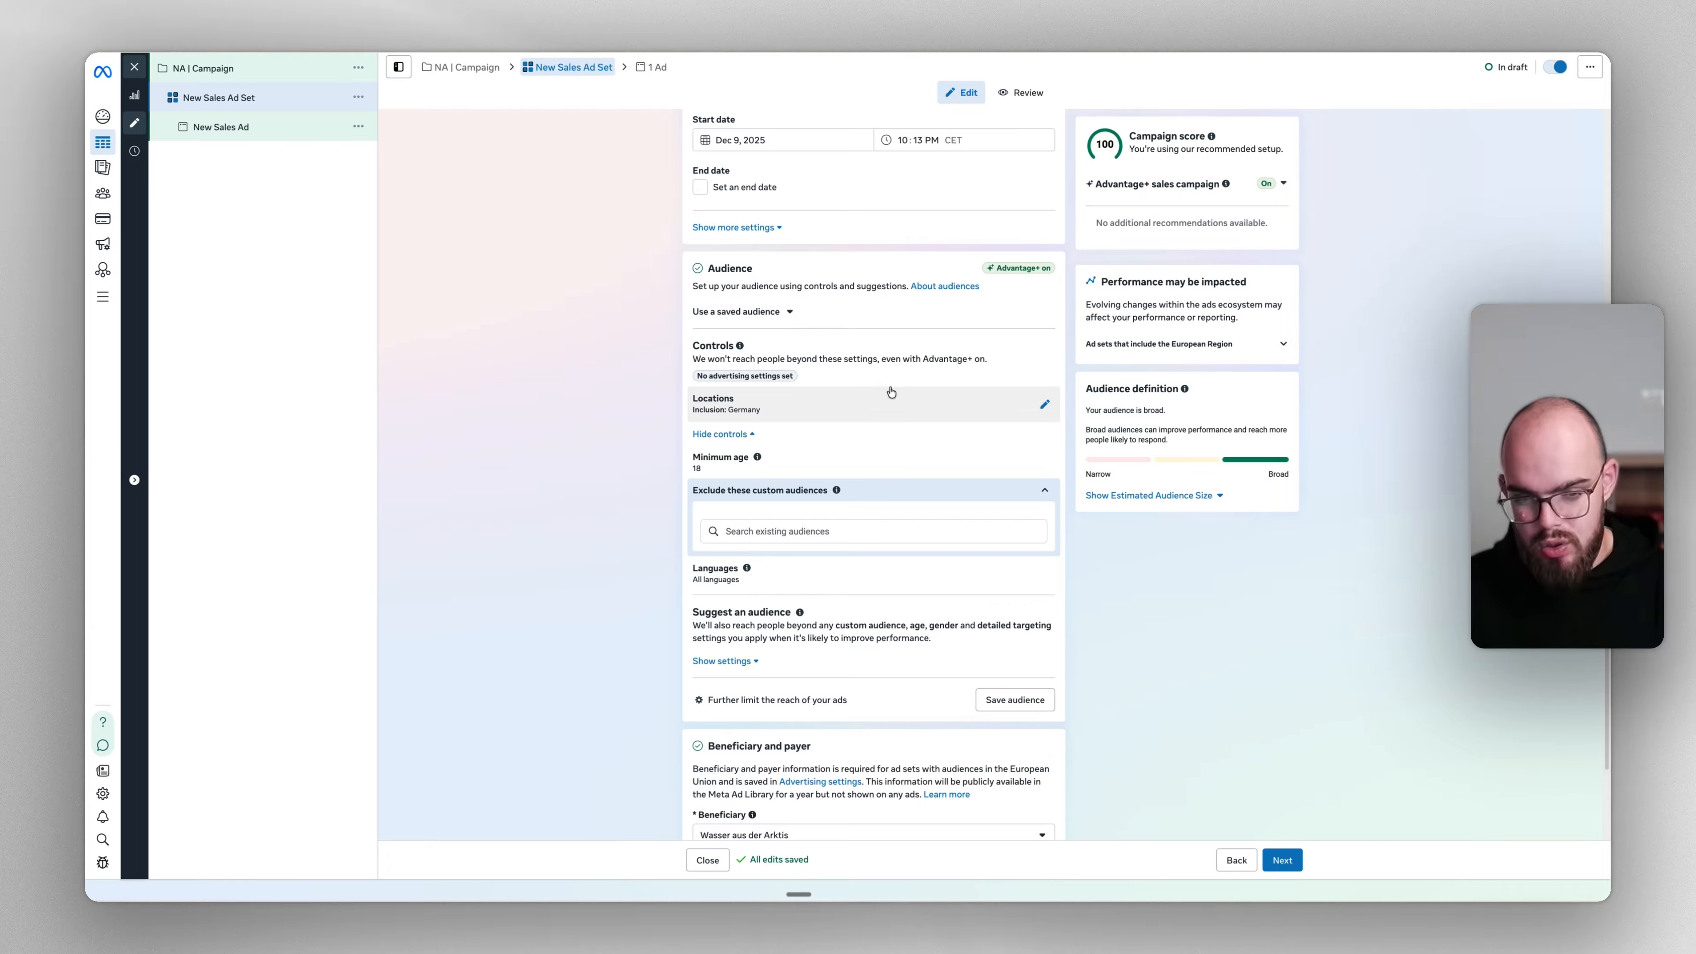
click(782, 541)
click(747, 461)
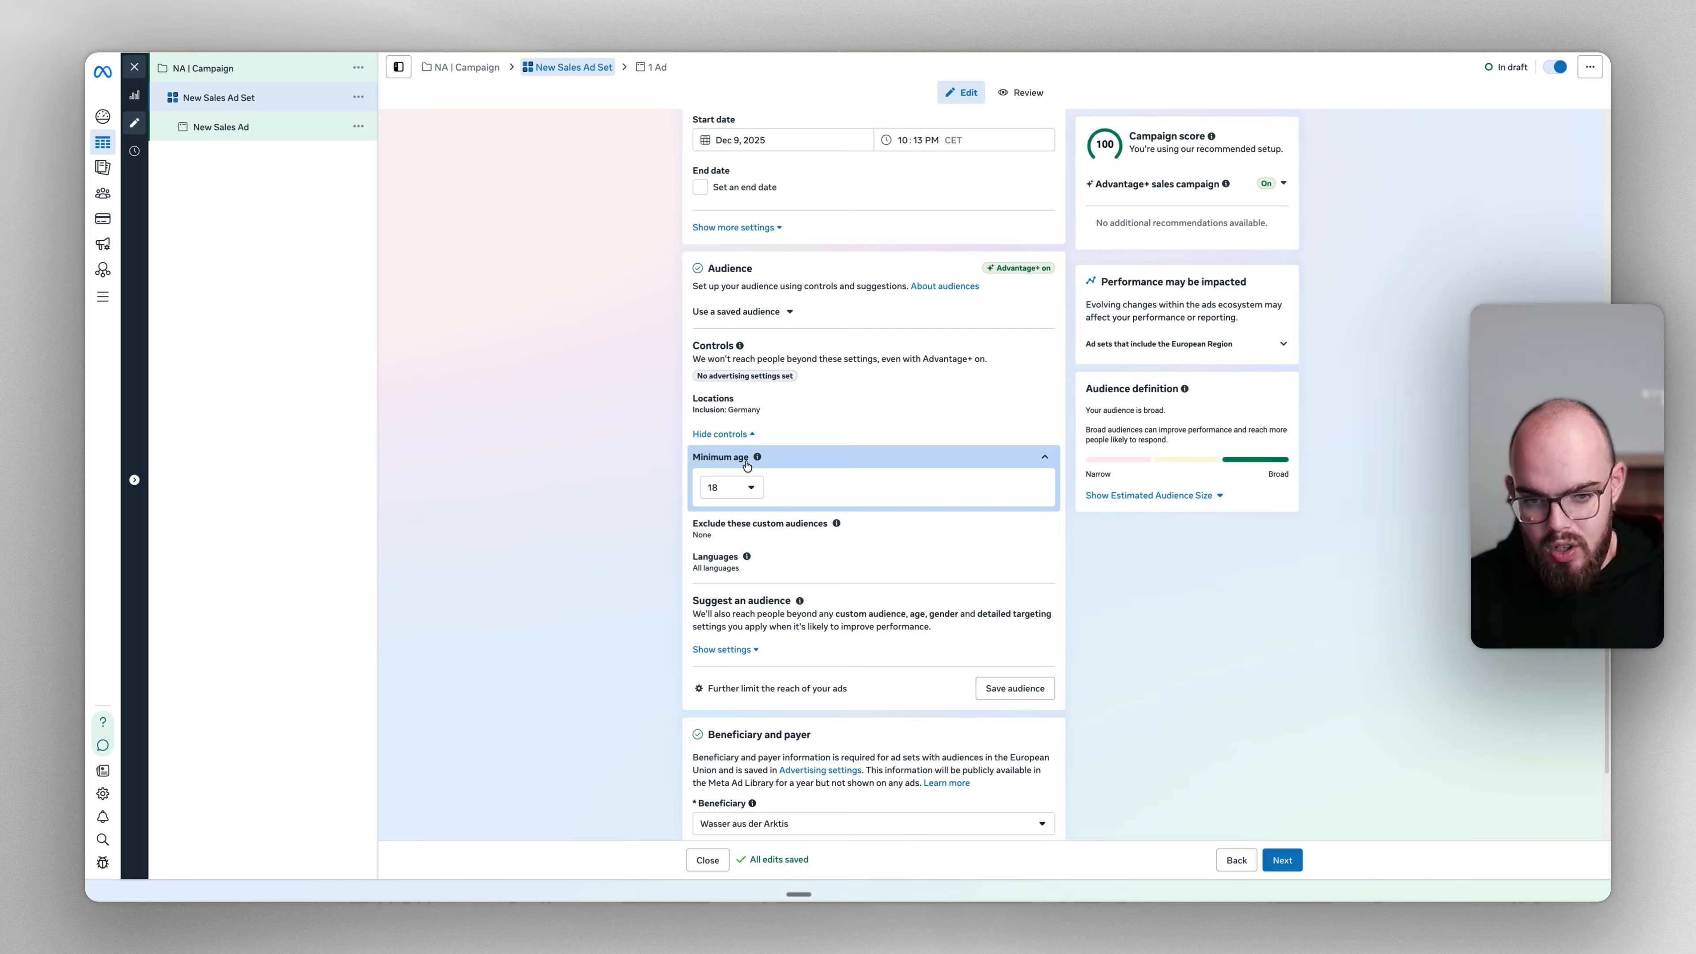
Set the minimum age to 25, then review Exclude audiences and Languages
click(741, 487)
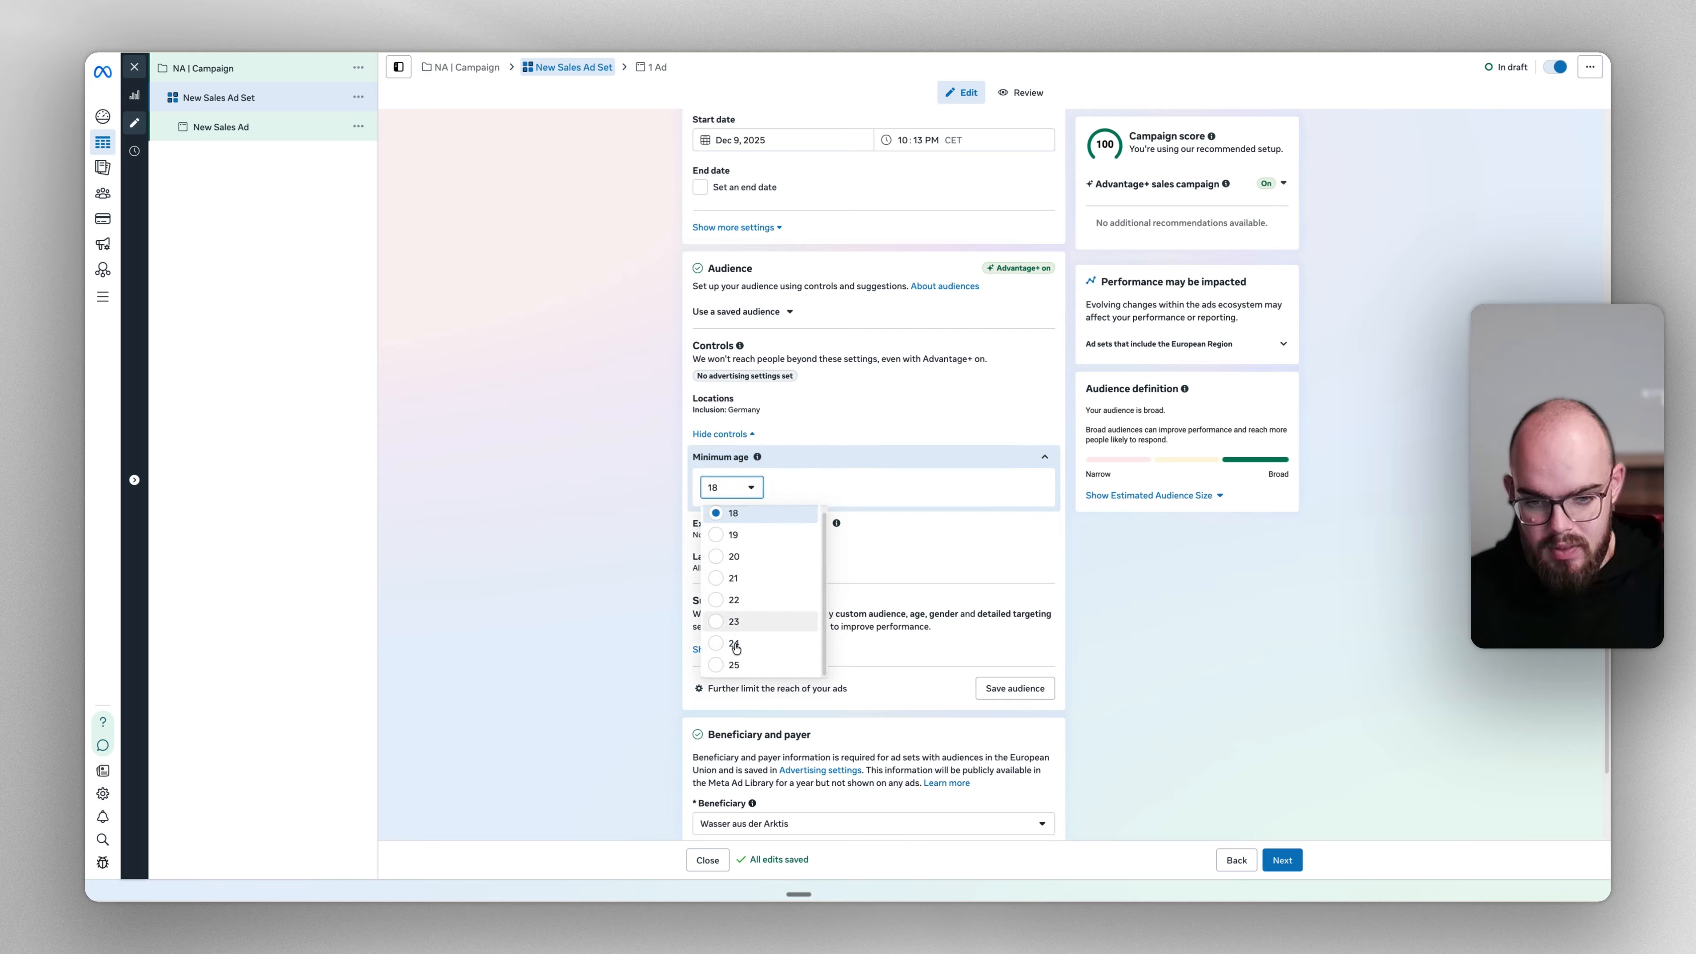
click(733, 665)
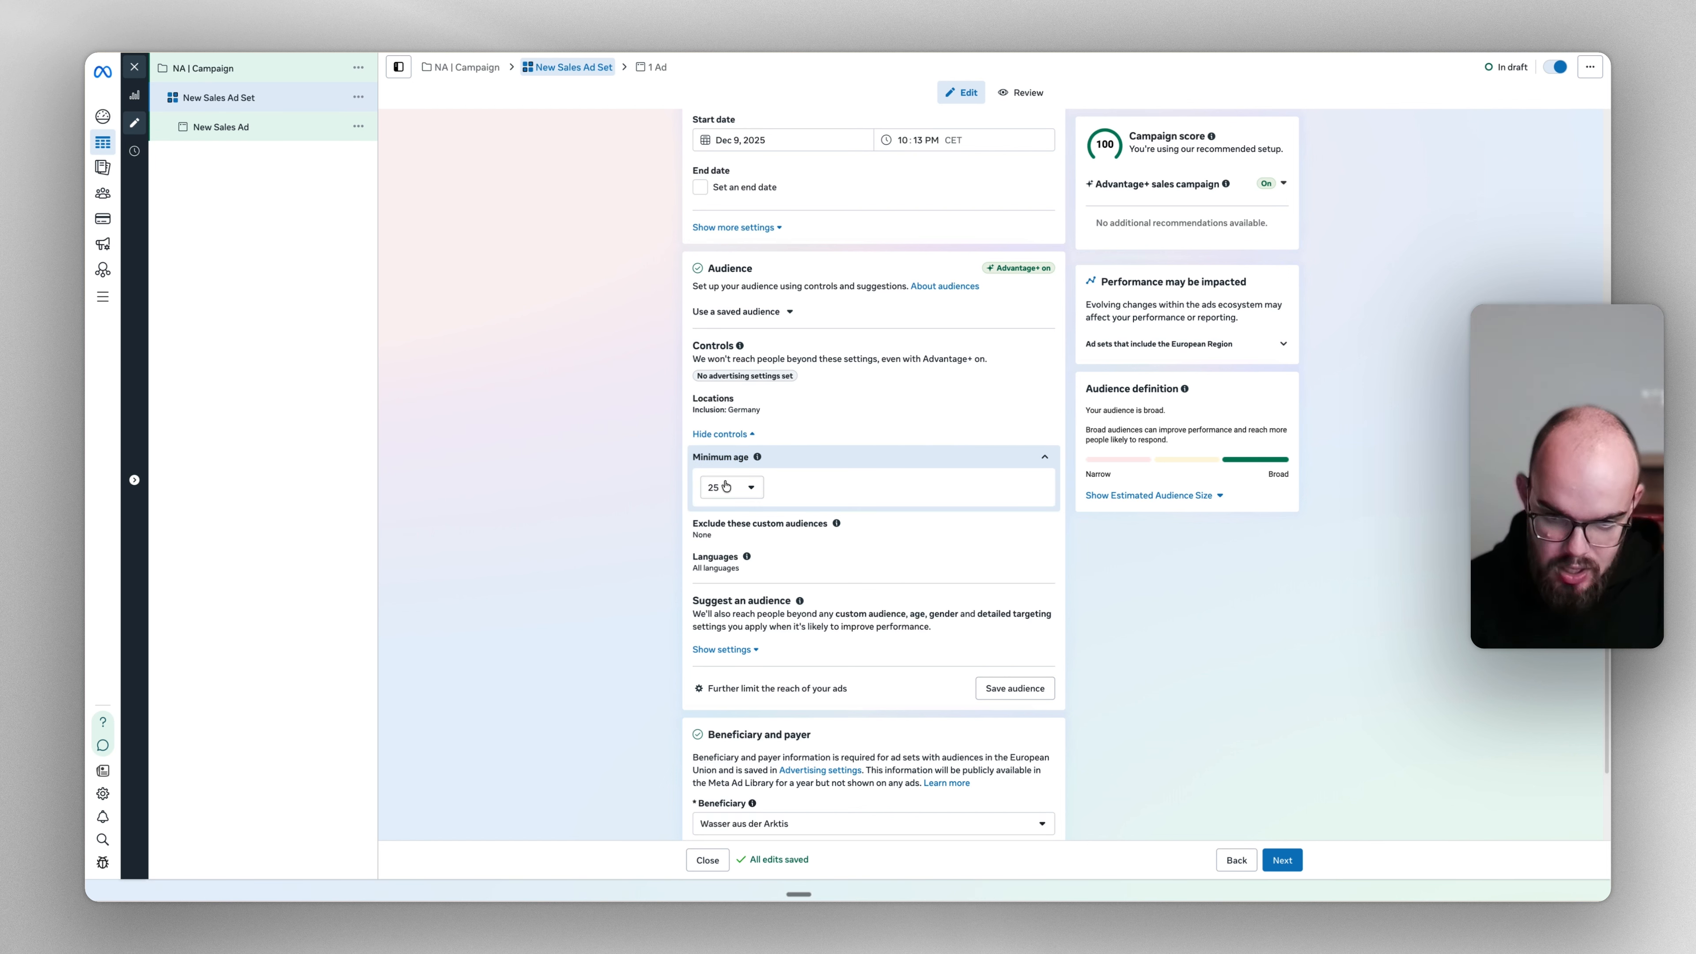
click(768, 527)
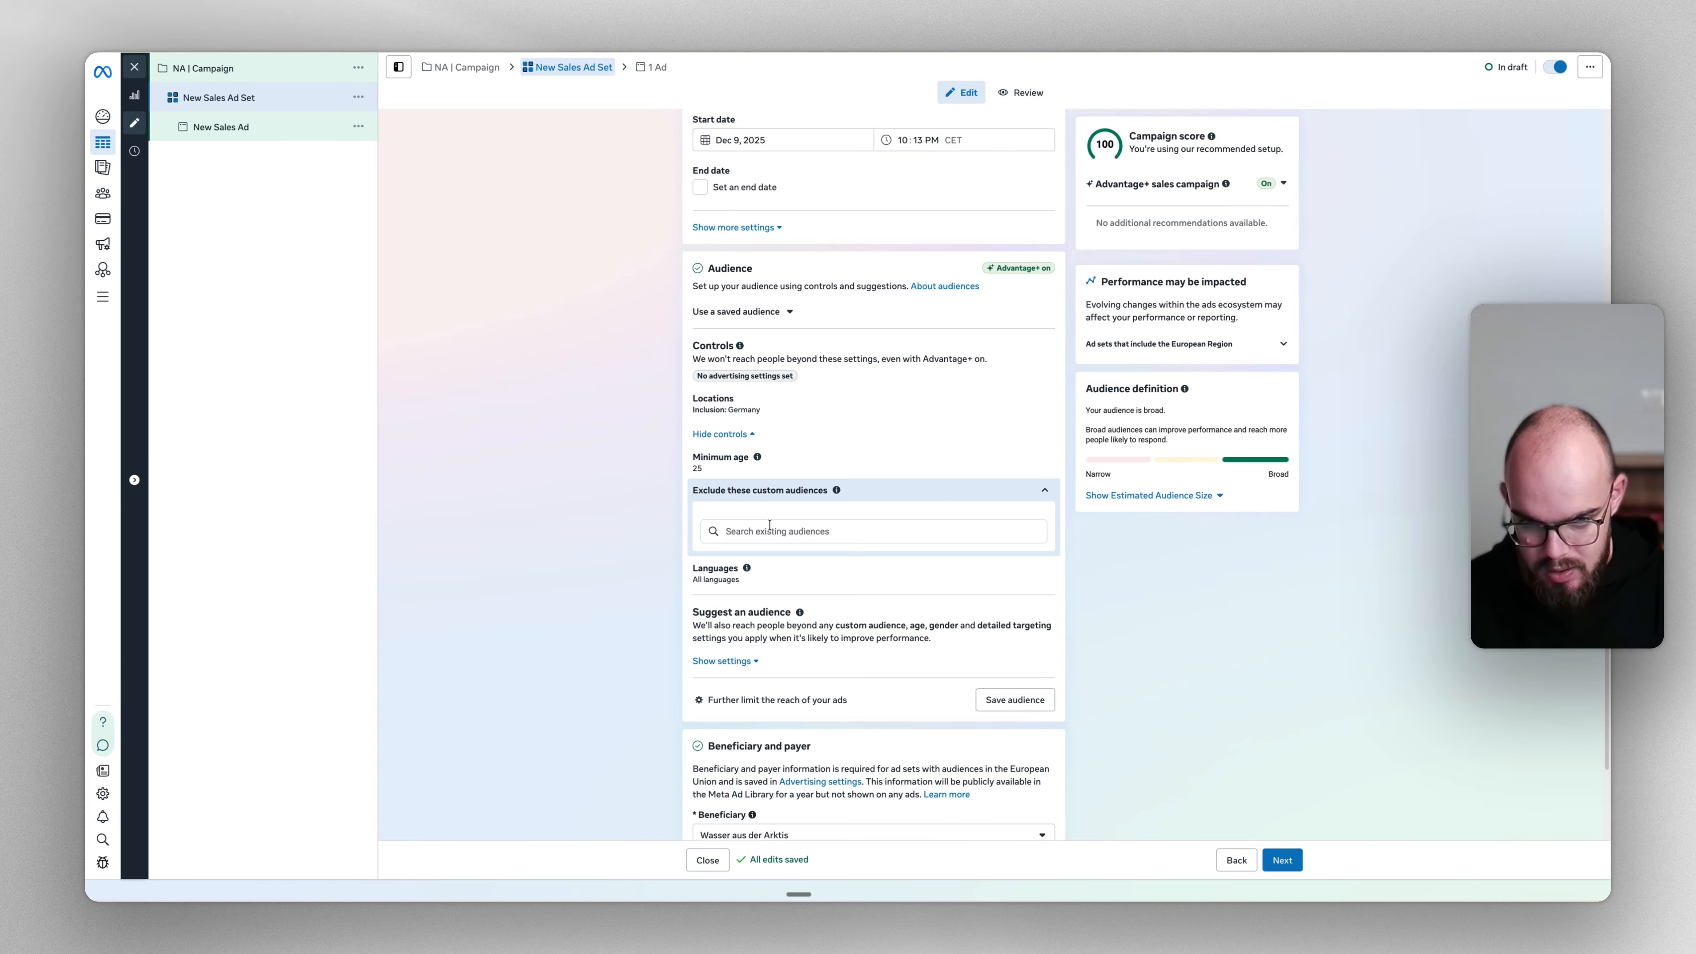
click(775, 576)
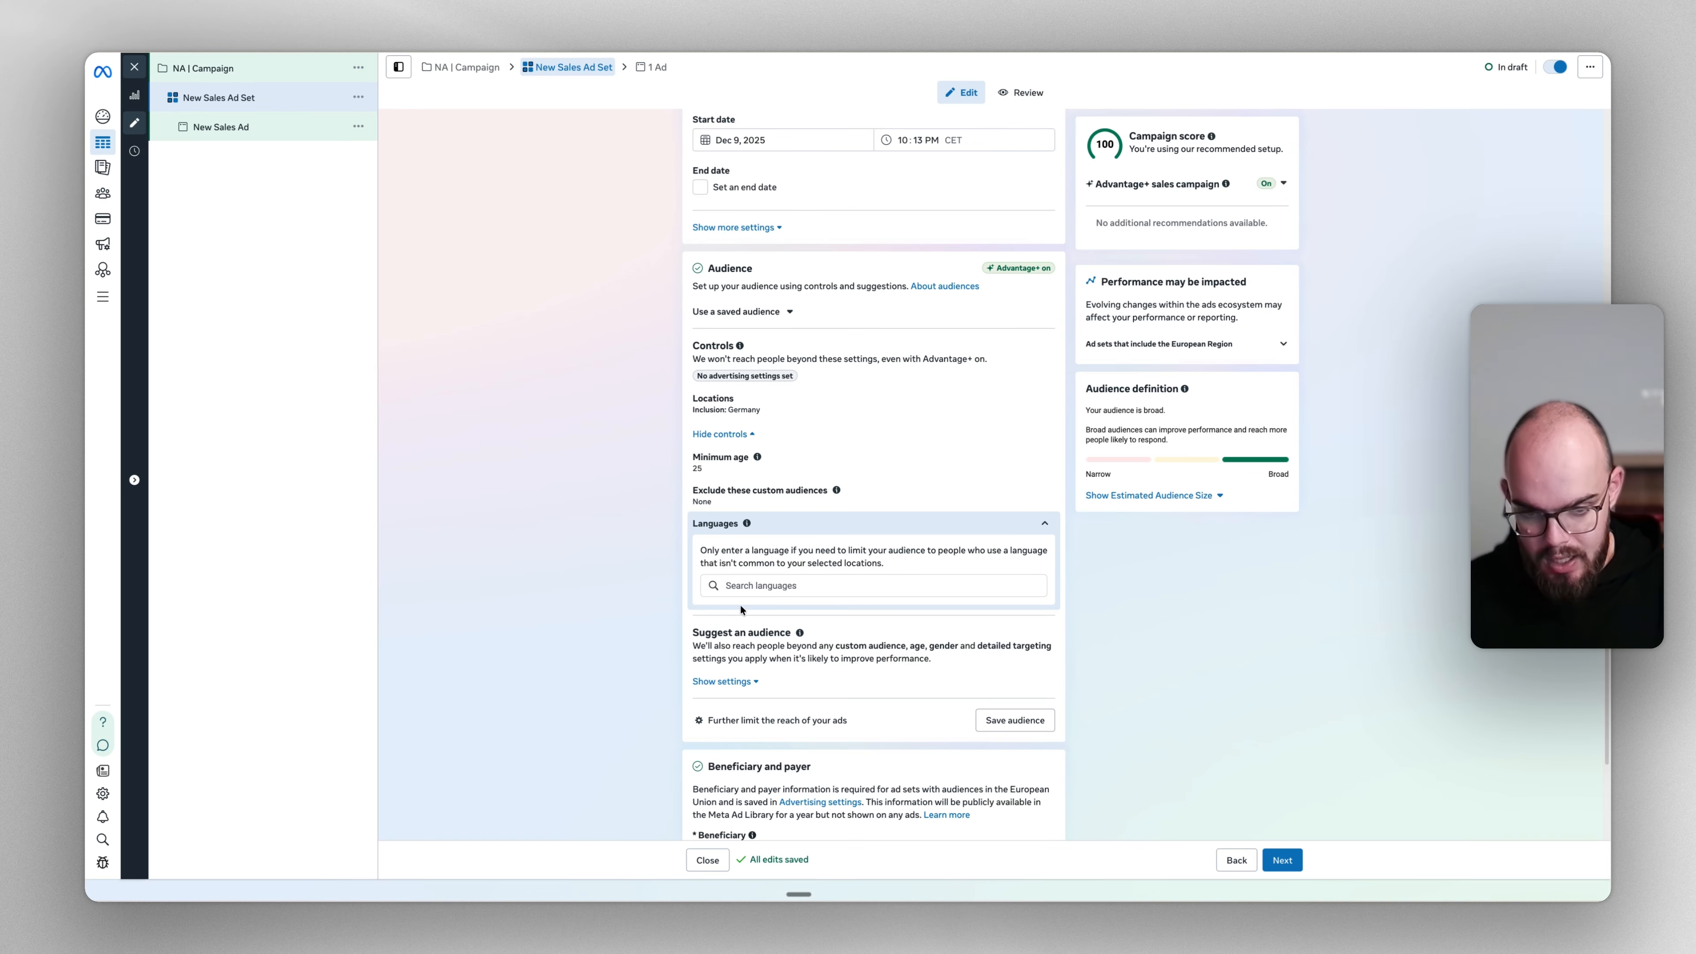
scroll(741, 610, down, 3)
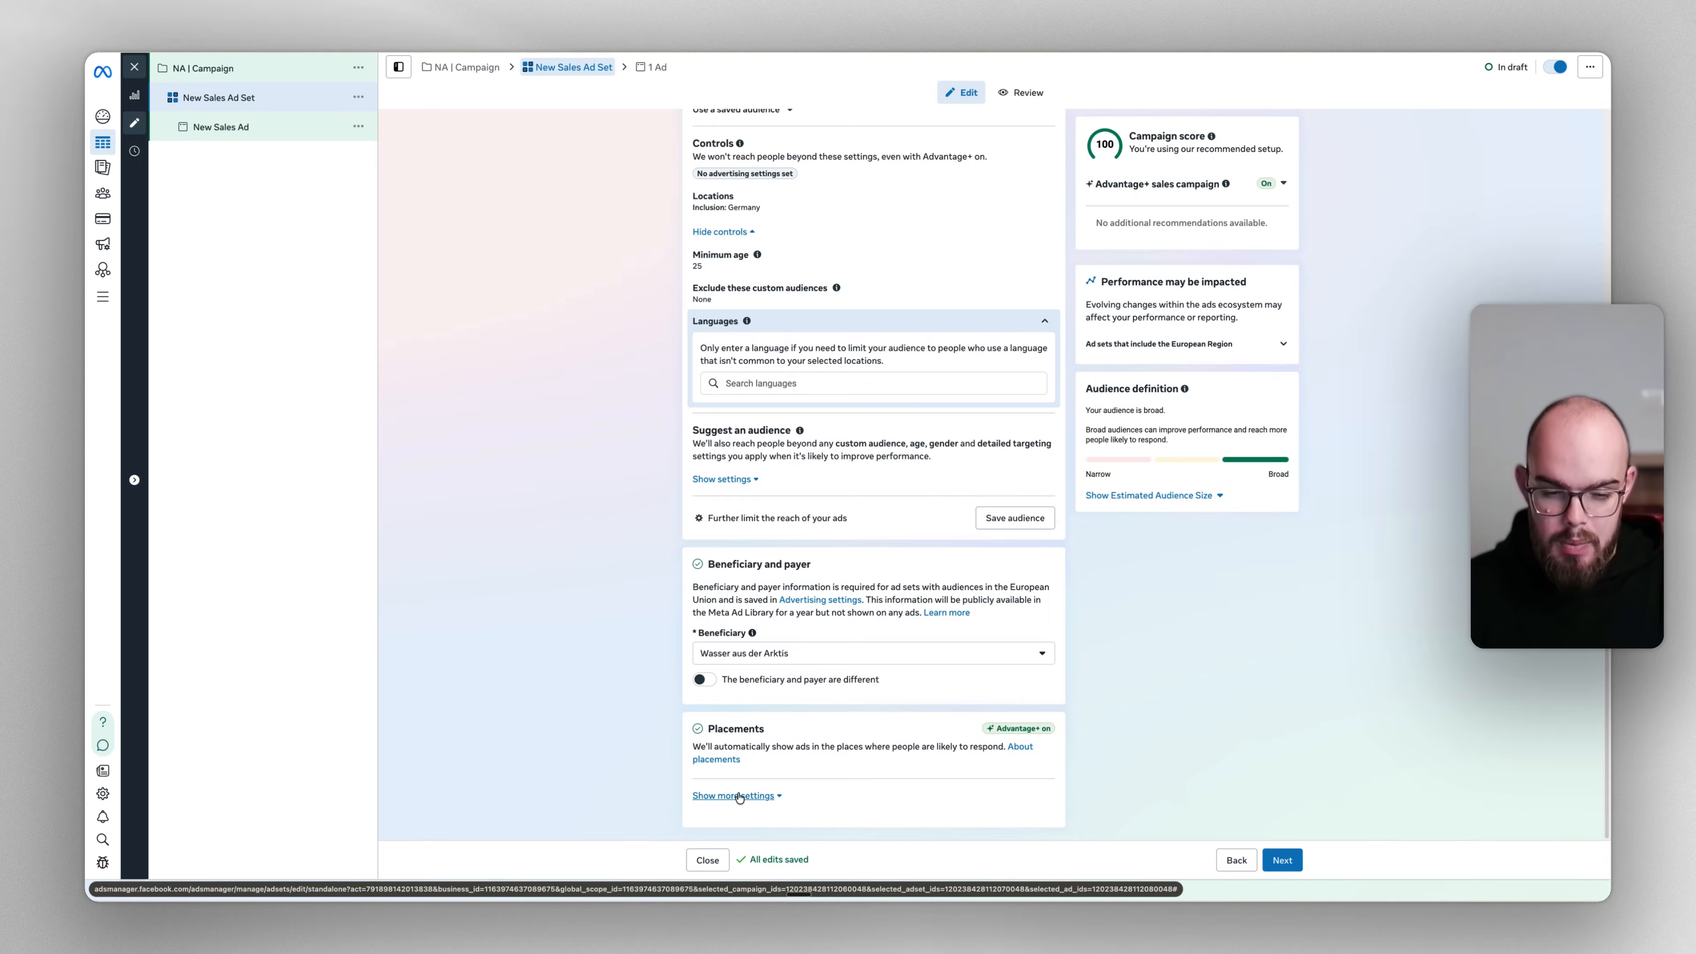
scroll(739, 797, up, 10)
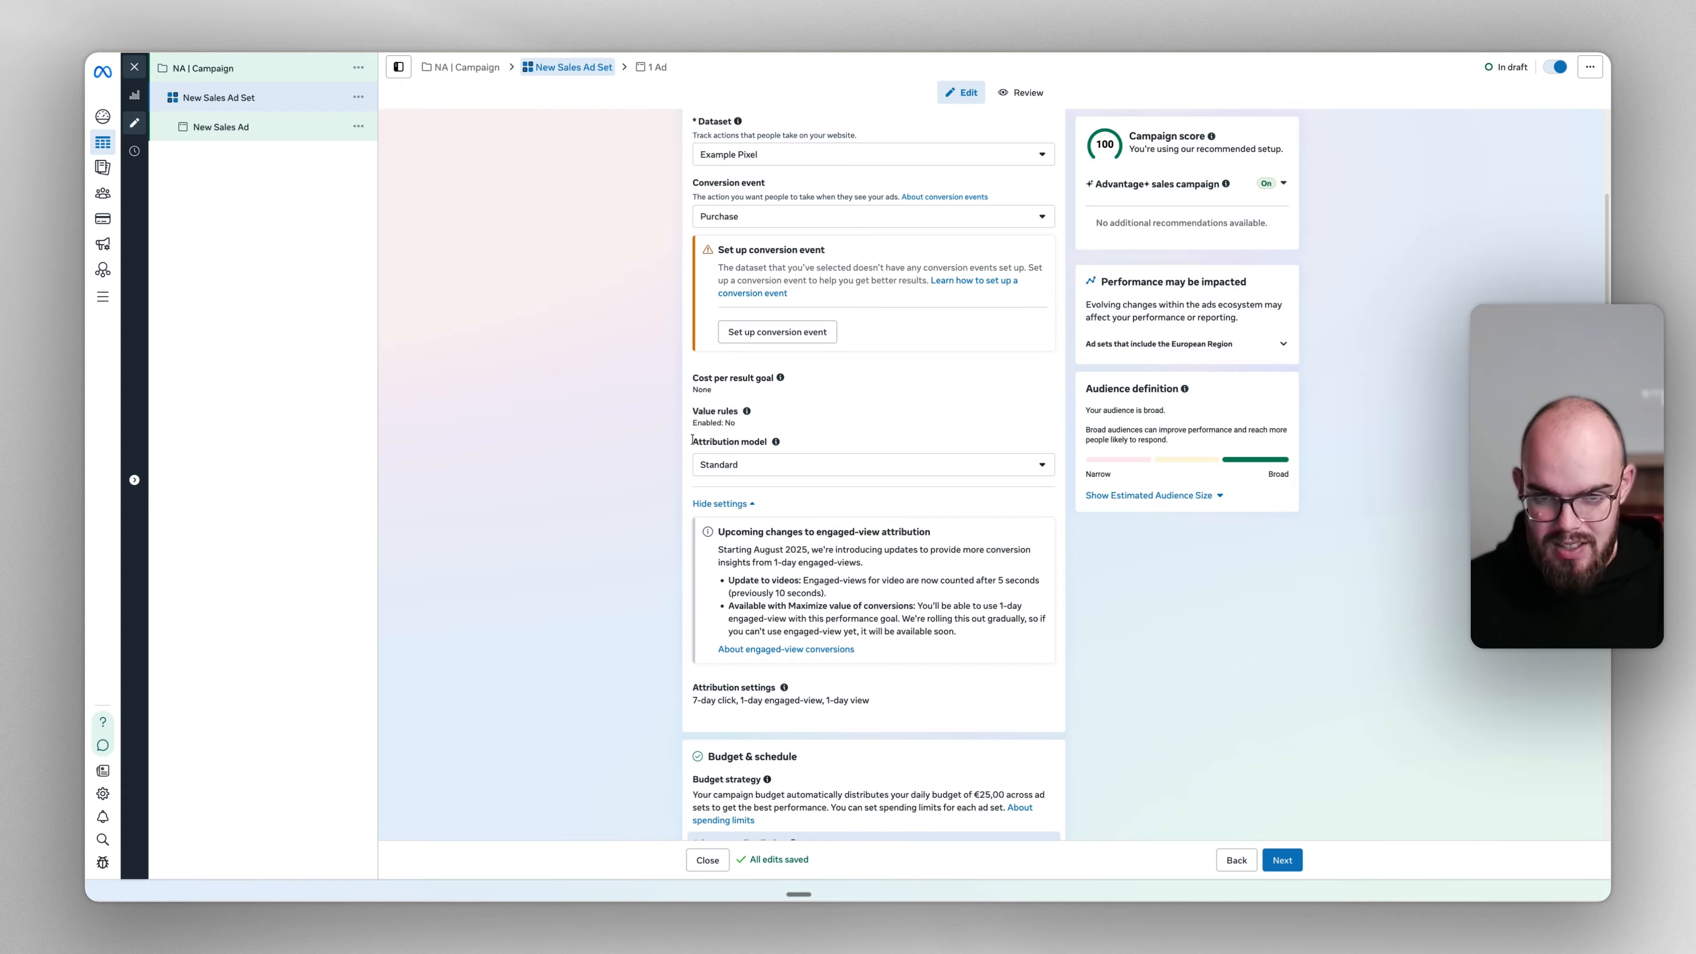
scroll(426, 266, up, 3)
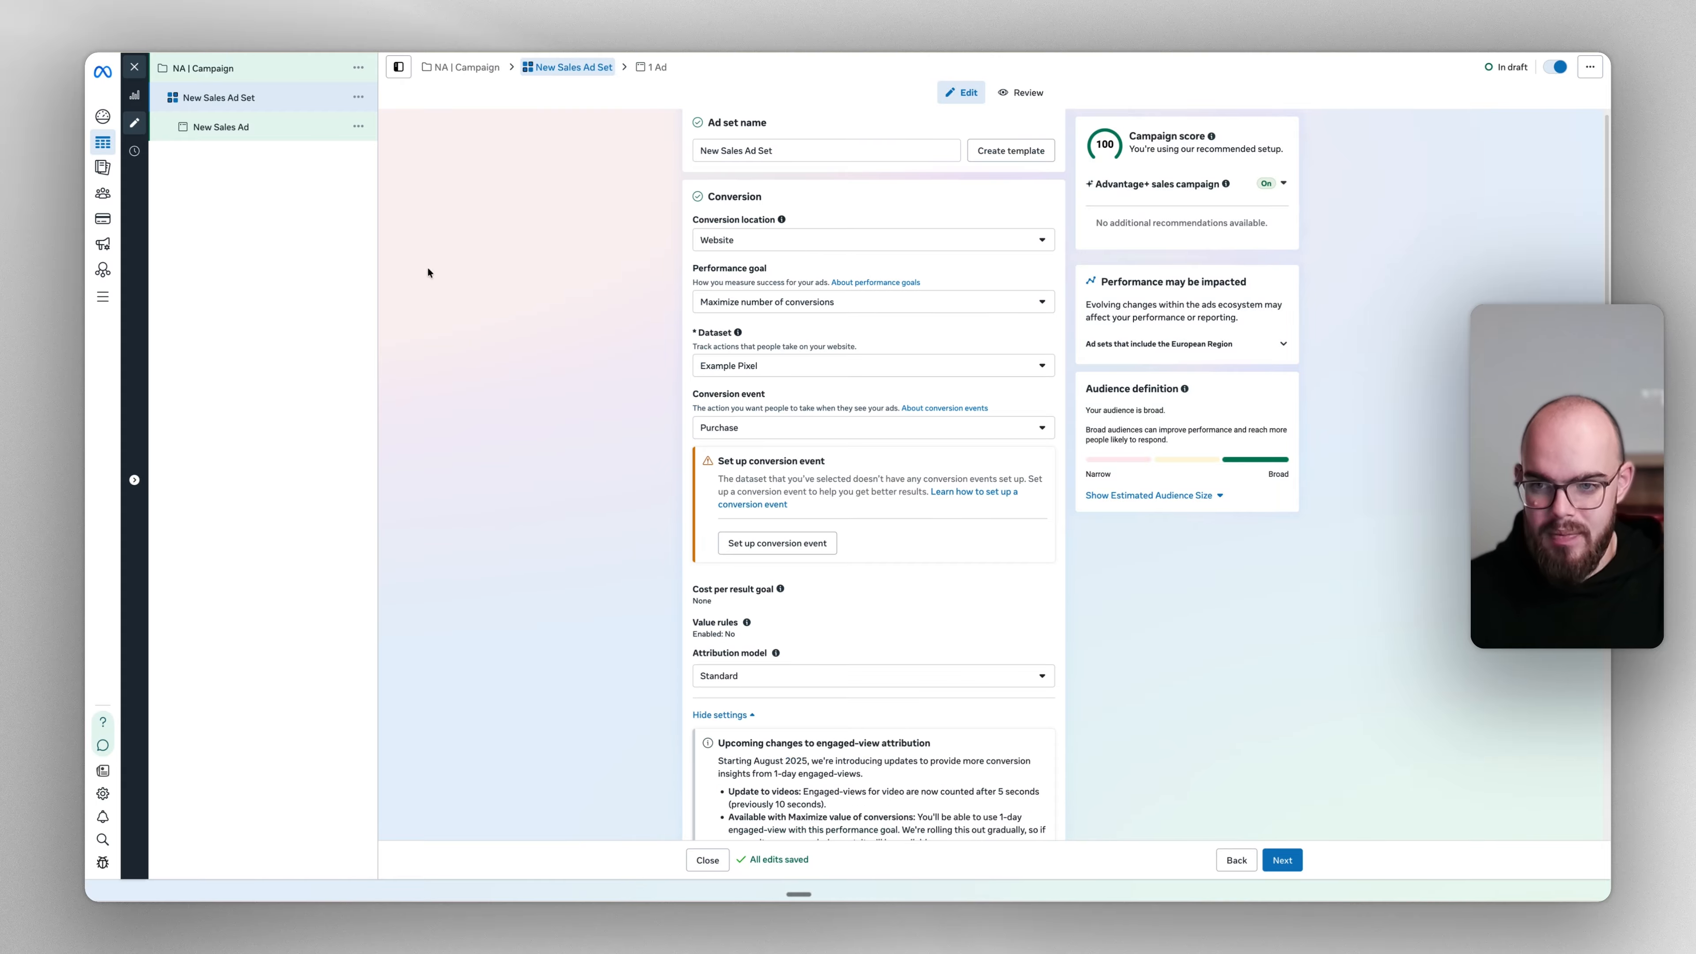
Open the New Sales Ad and visit its website URL field, leaving it empty
click(233, 122)
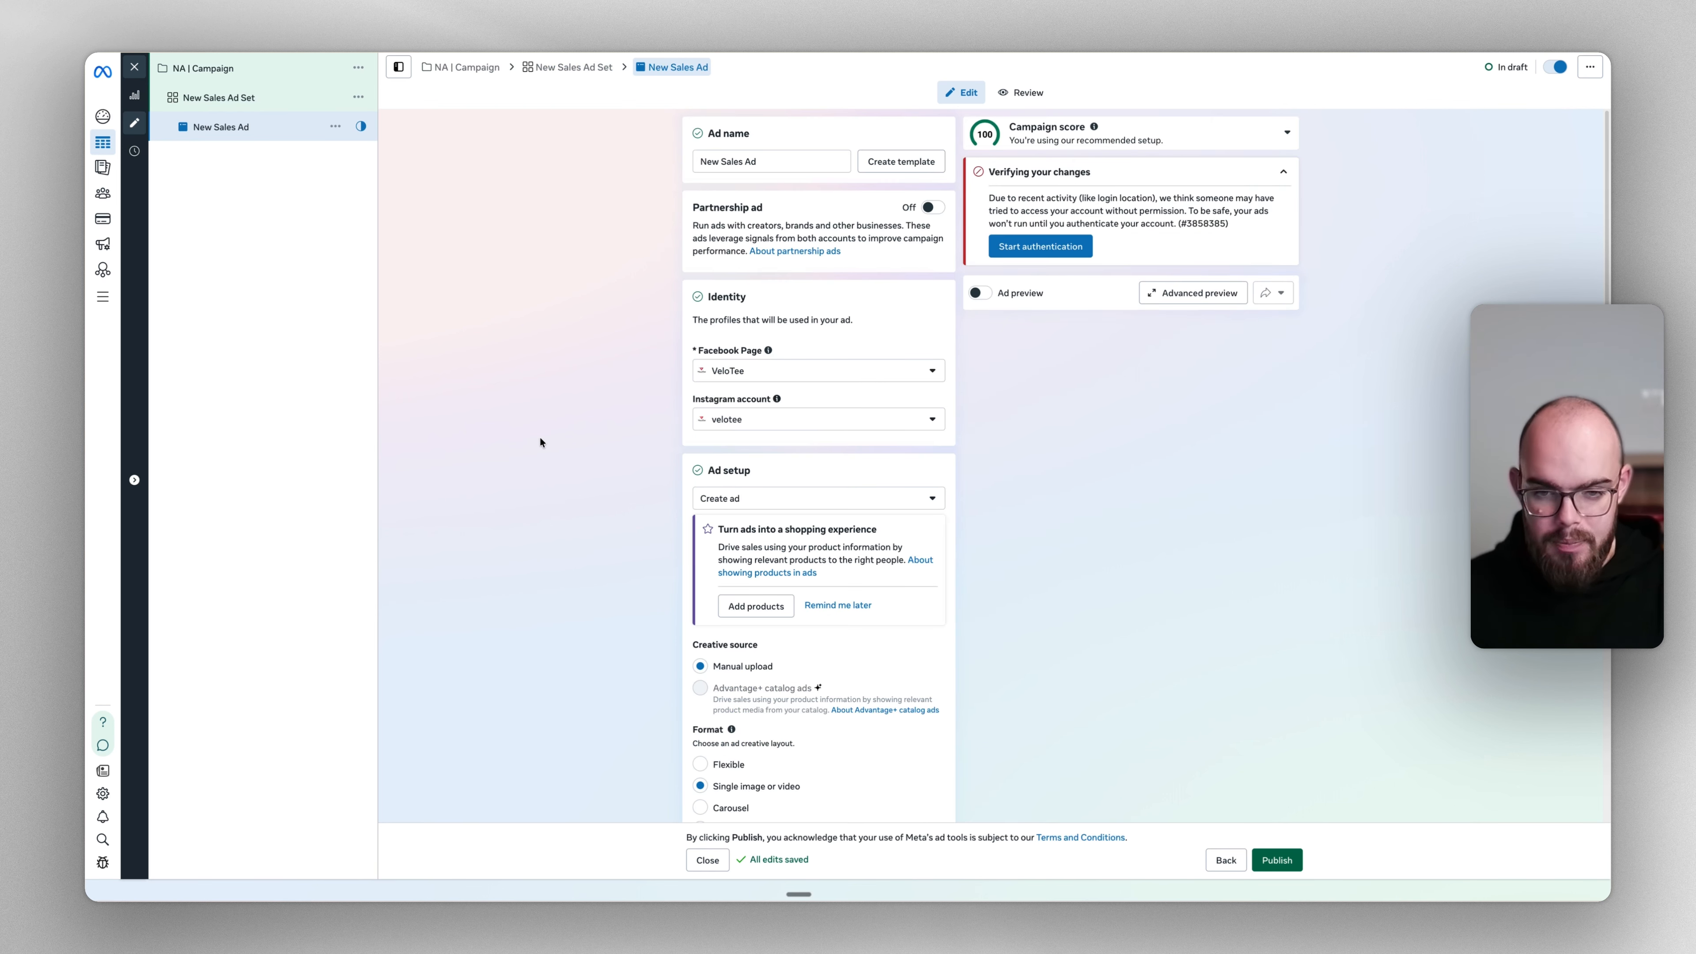
scroll(575, 428, down, 5)
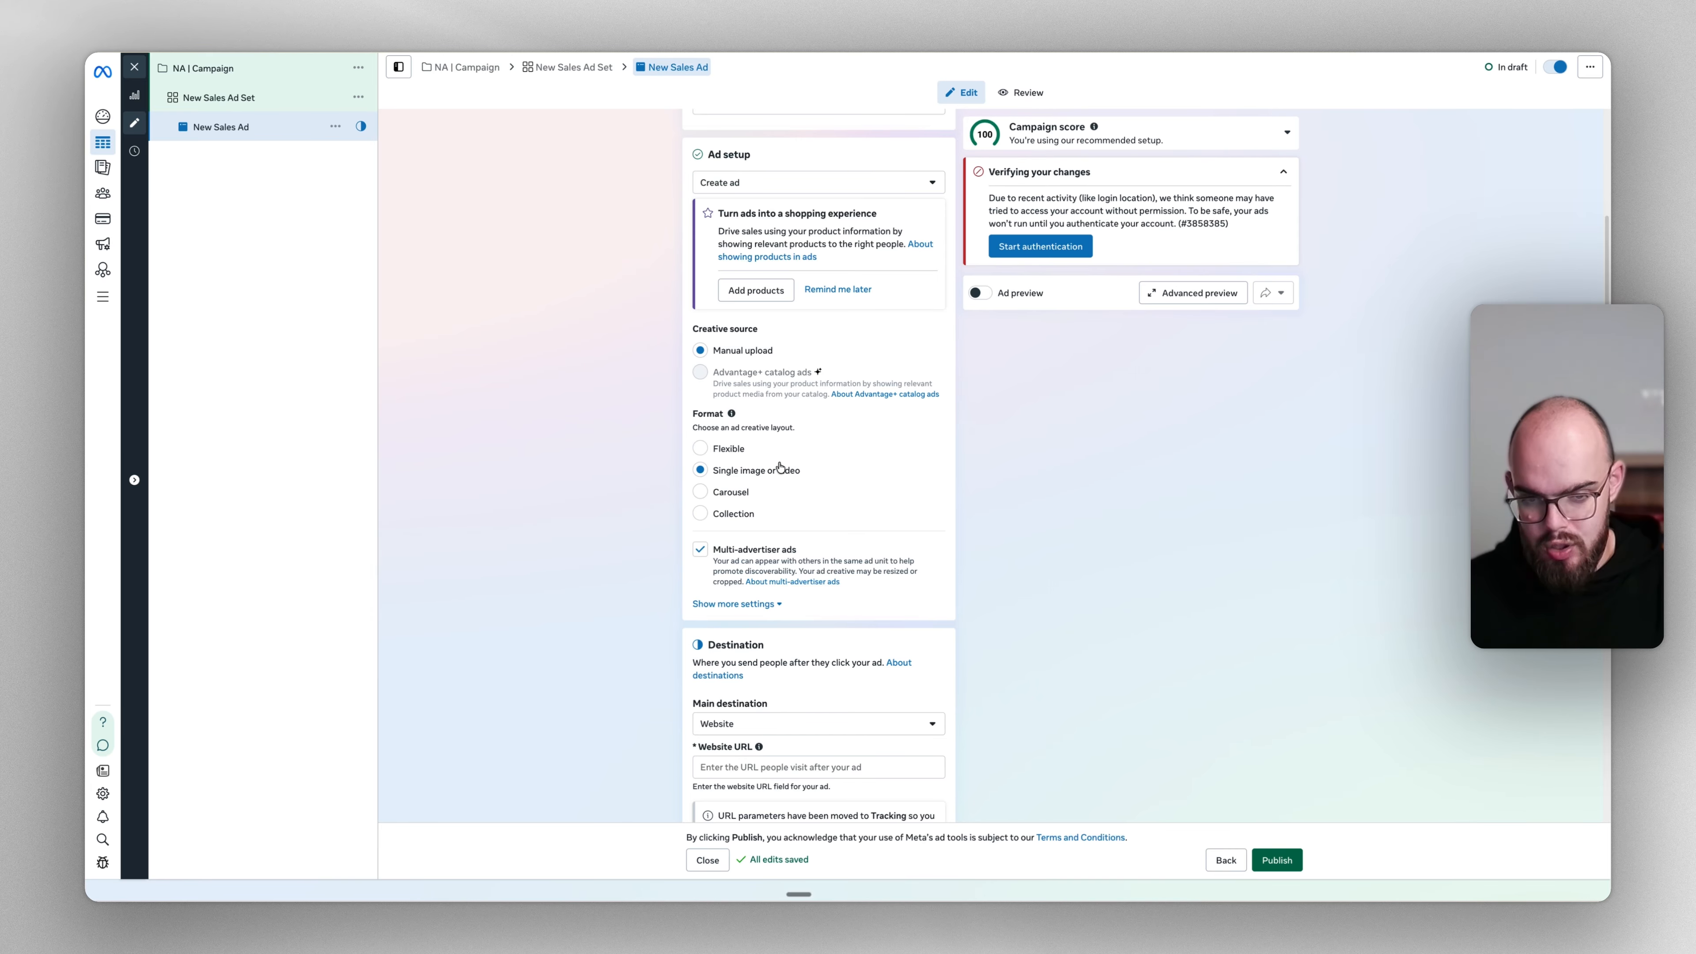
scroll(780, 467, down, 1)
scroll(780, 467, down, 5)
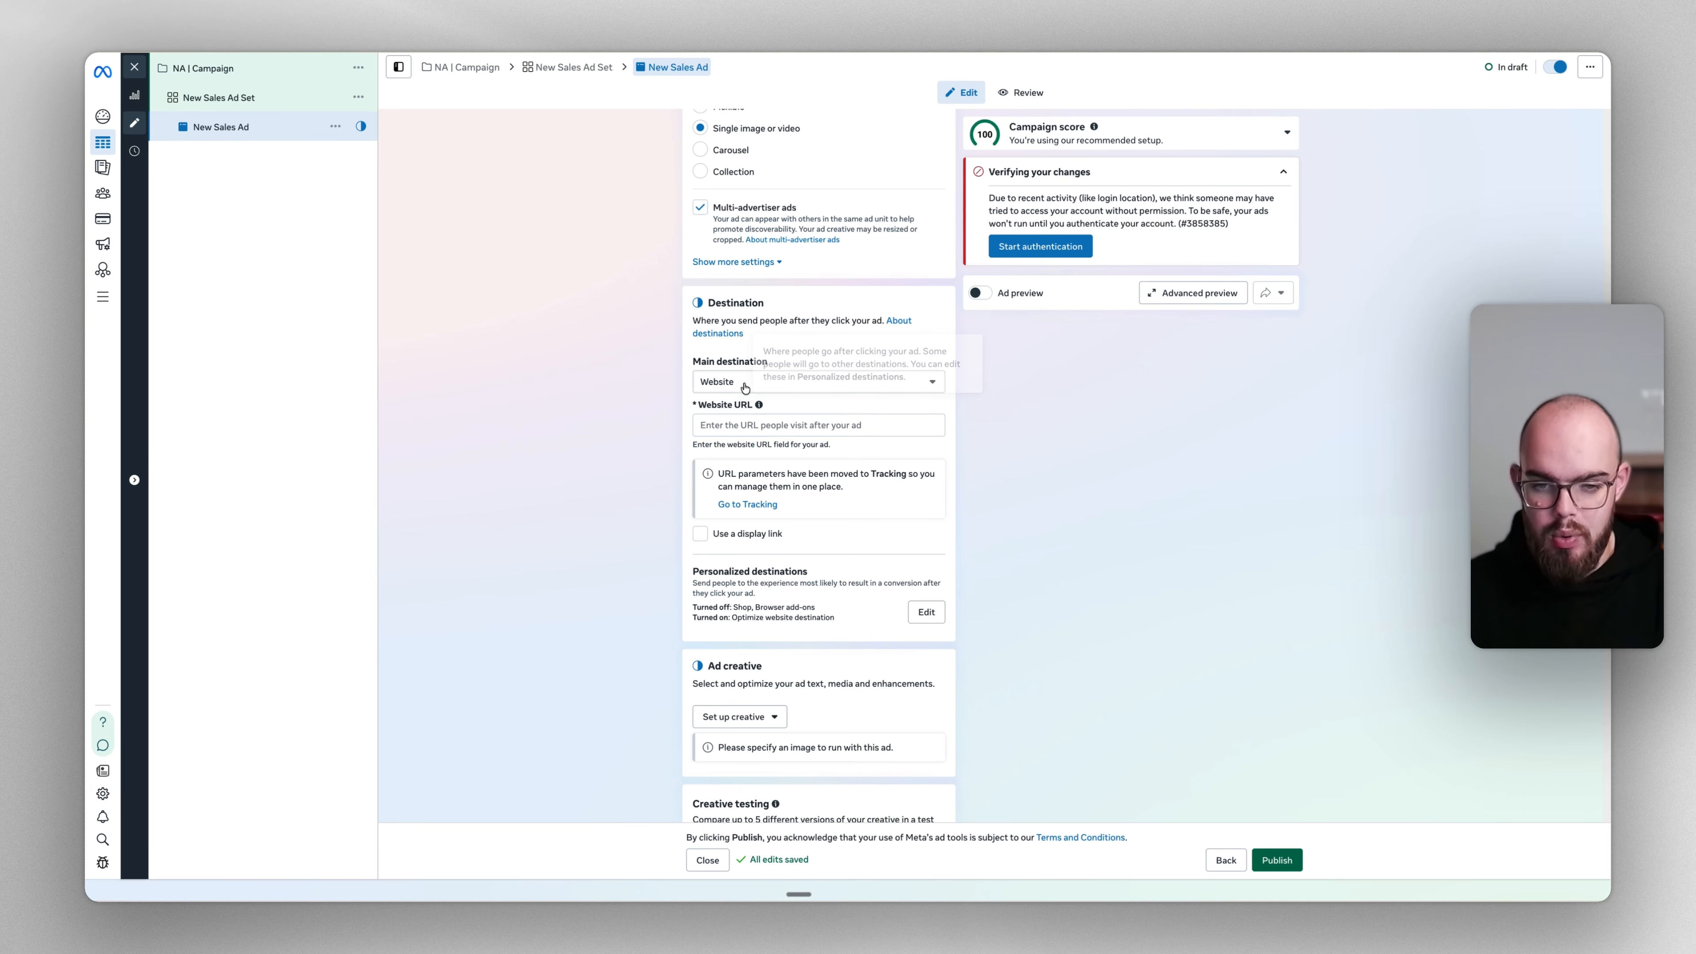
click(706, 428)
click(657, 439)
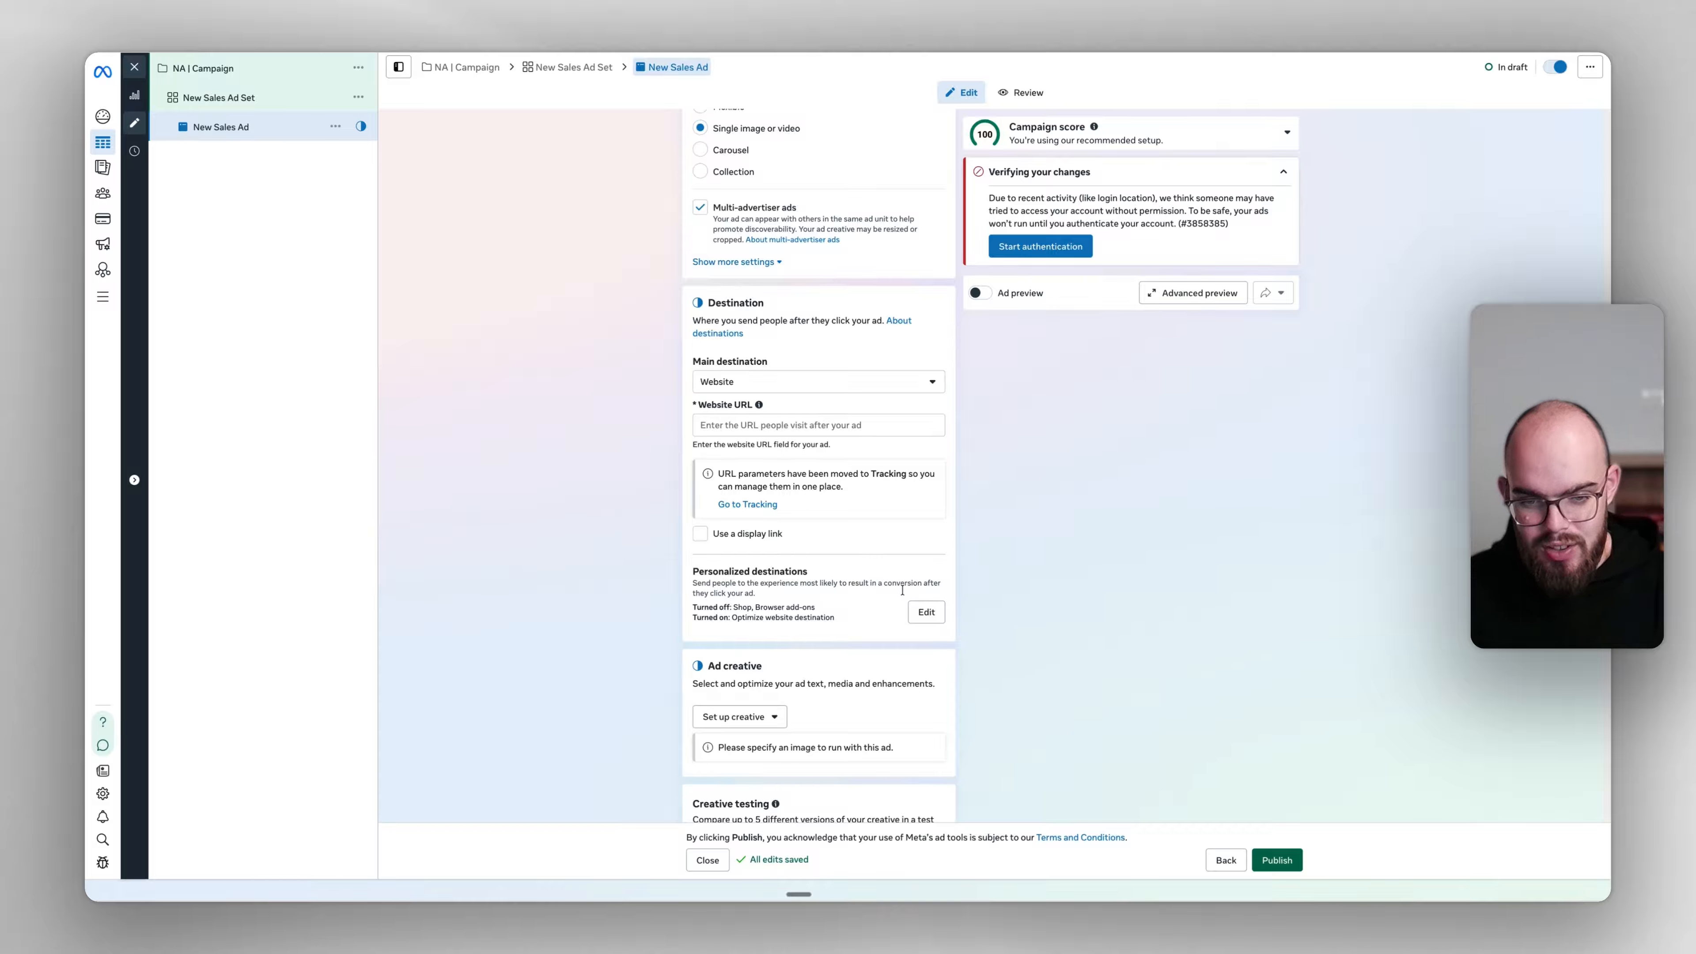
Turn off Optimize website destination under Personalized destinations
click(923, 611)
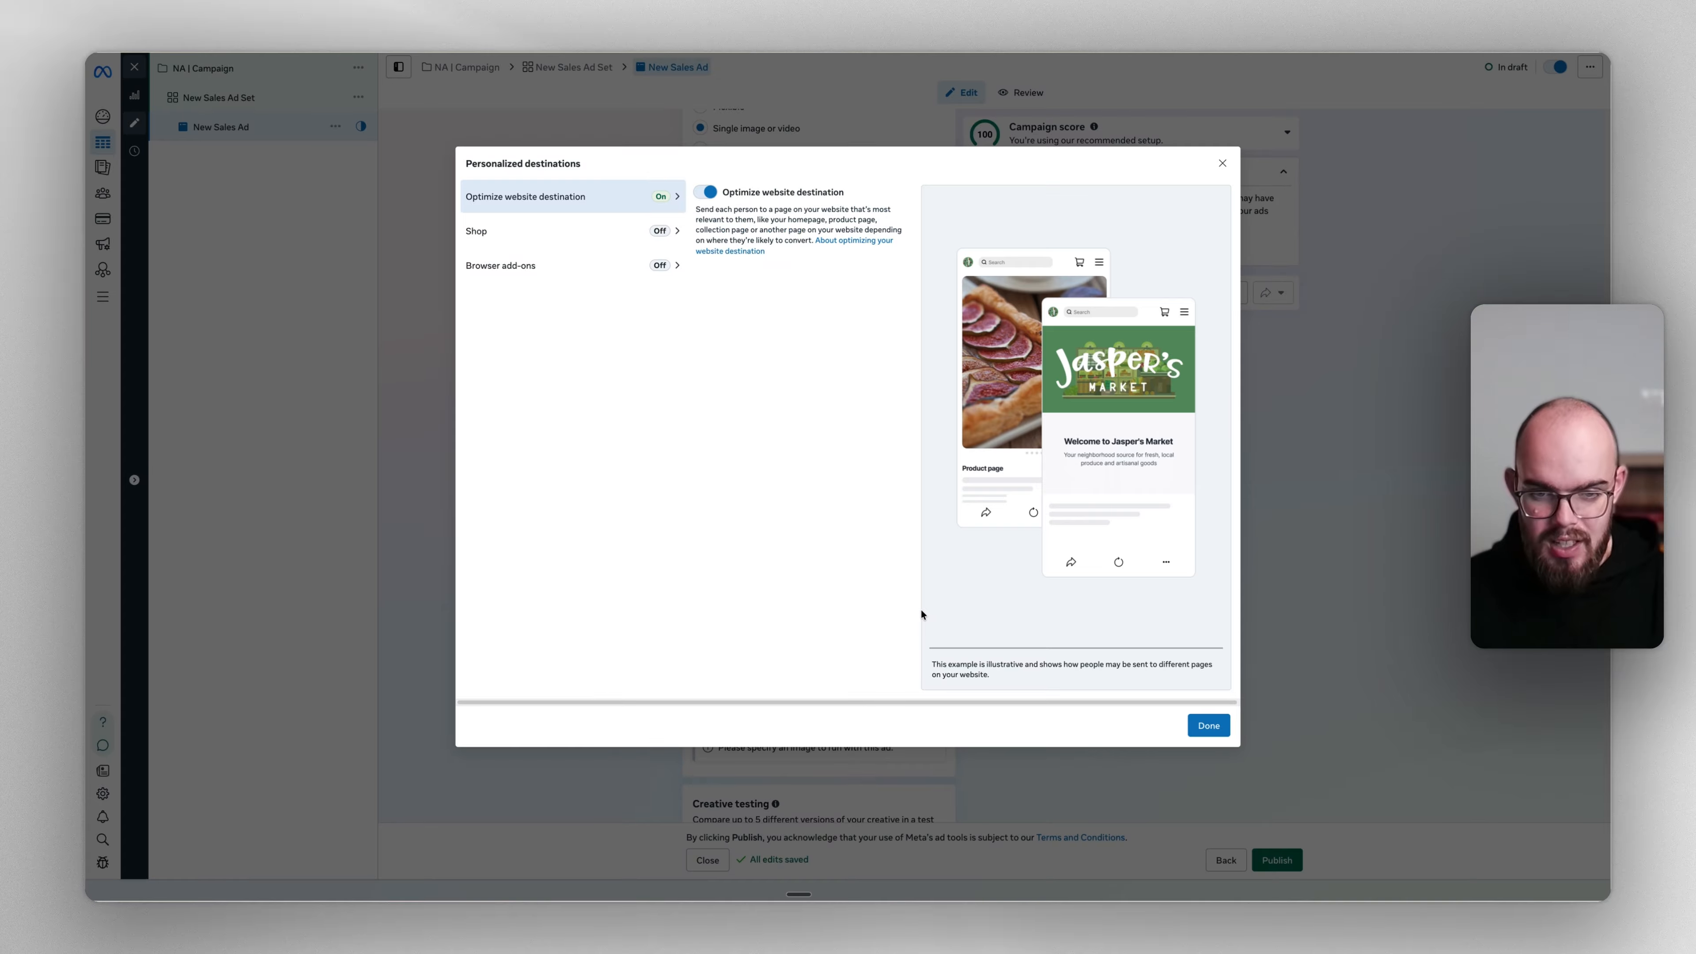
click(710, 191)
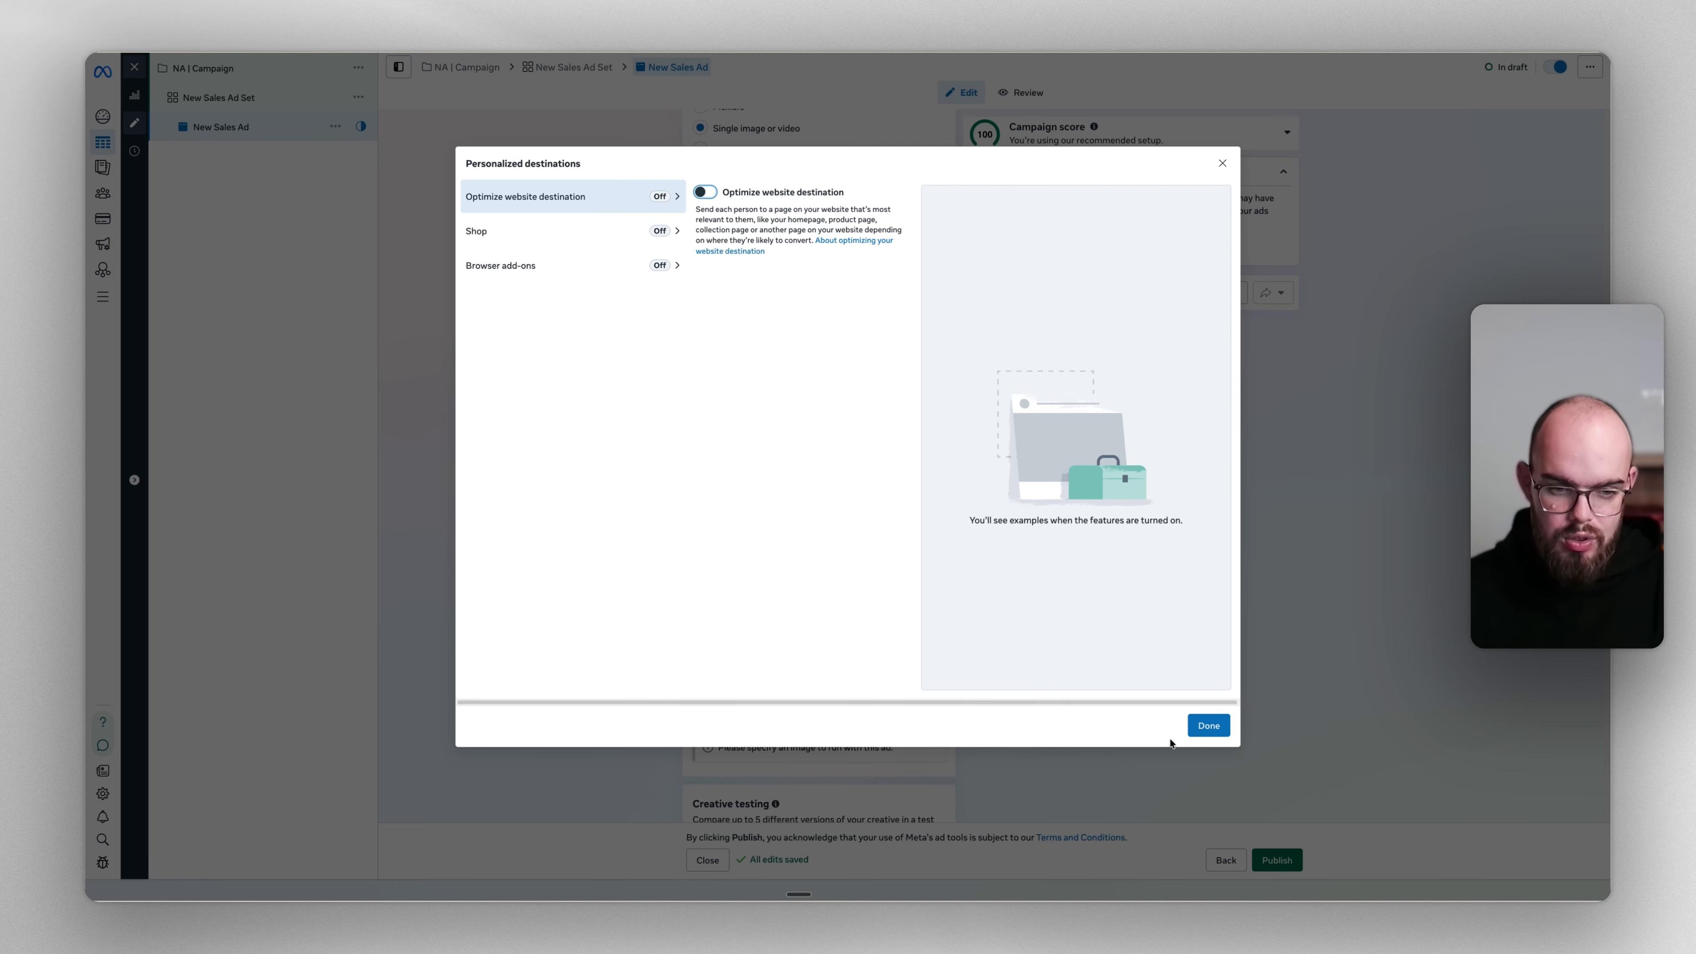
click(1211, 726)
scroll(1144, 678, down, 8)
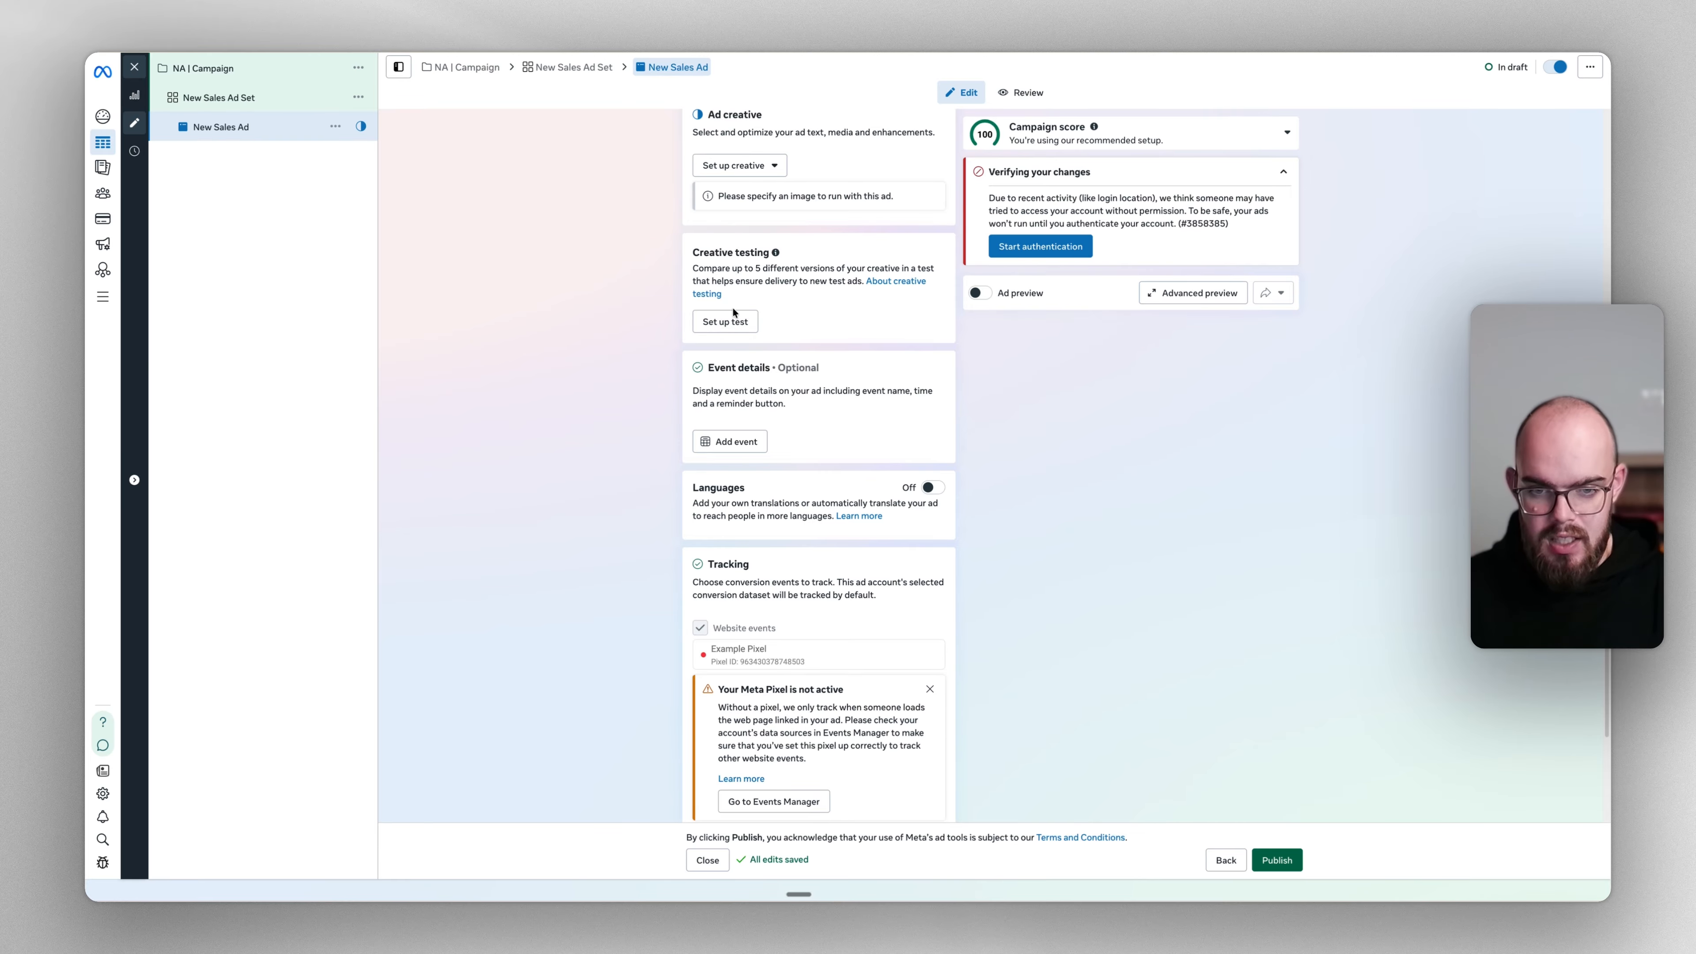
Skip creative testing and set up the creative as an Image ad
click(724, 321)
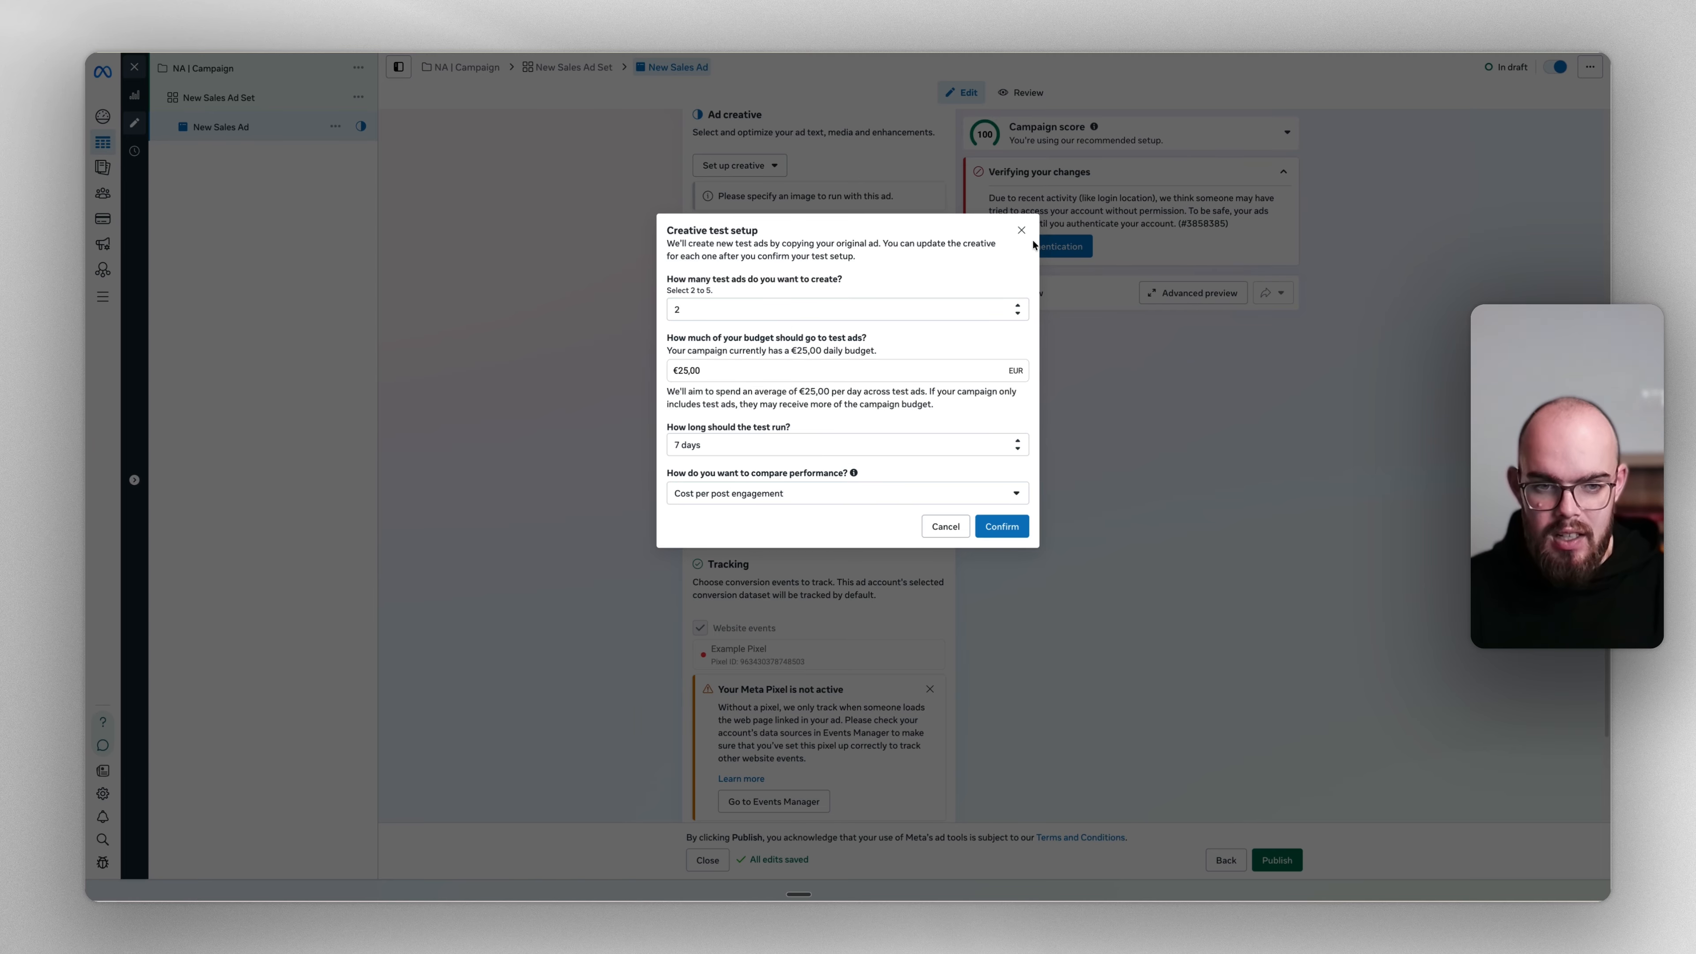
click(1021, 231)
click(740, 165)
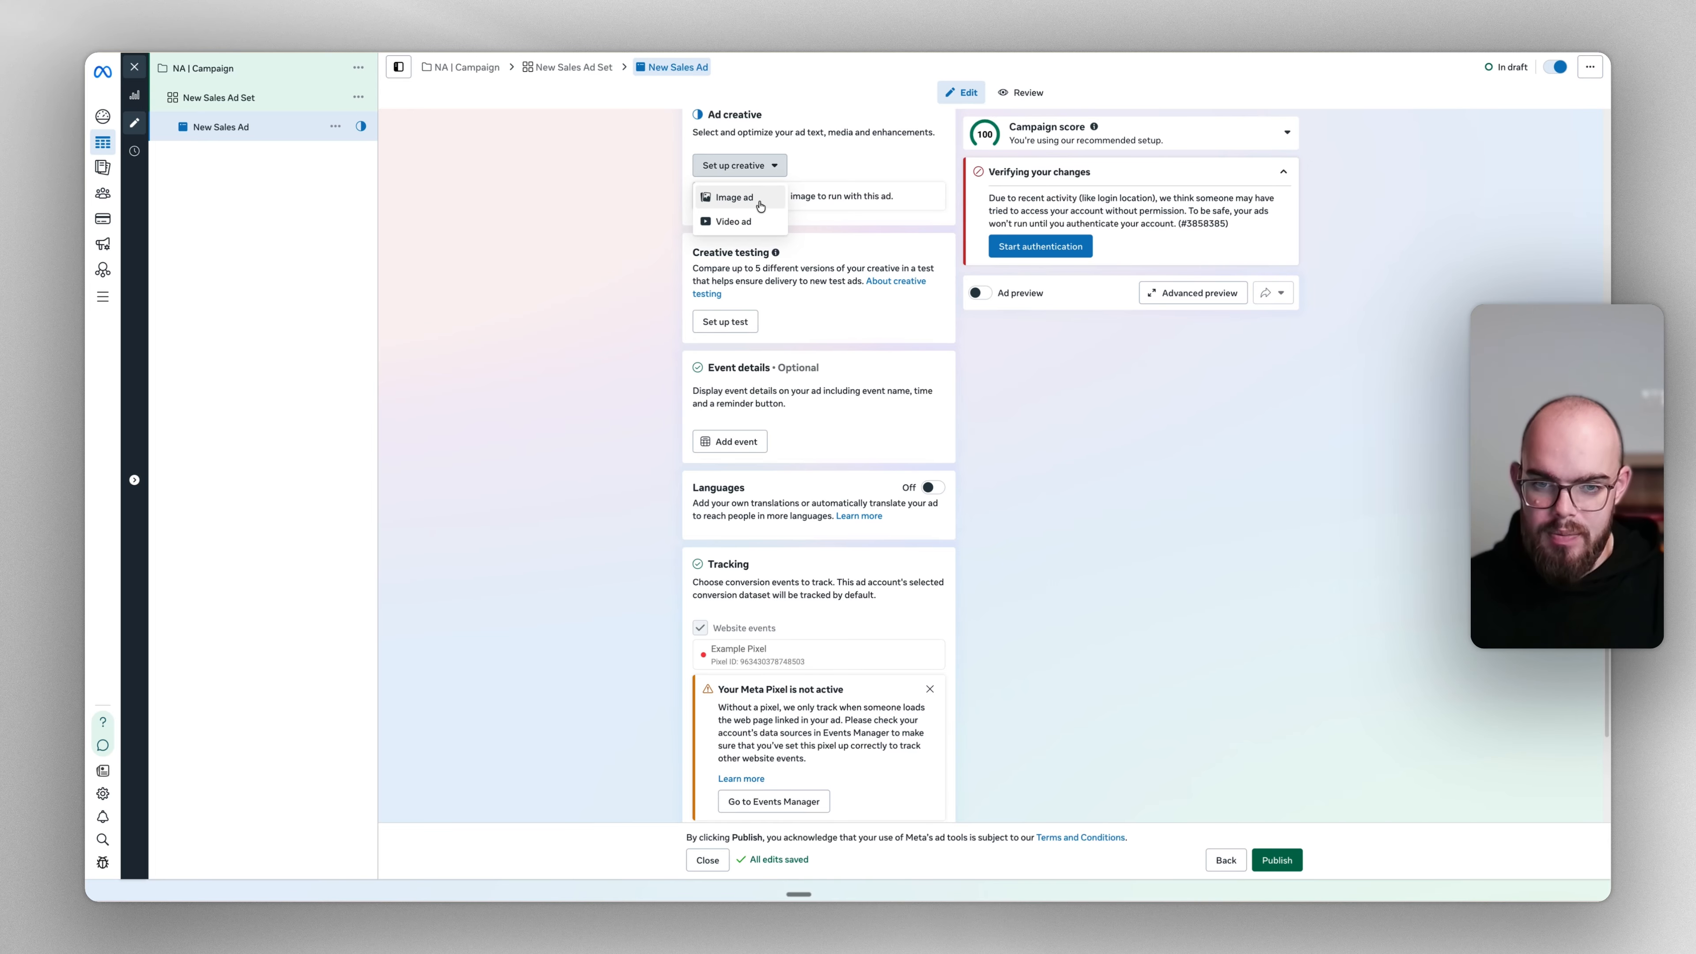
click(760, 200)
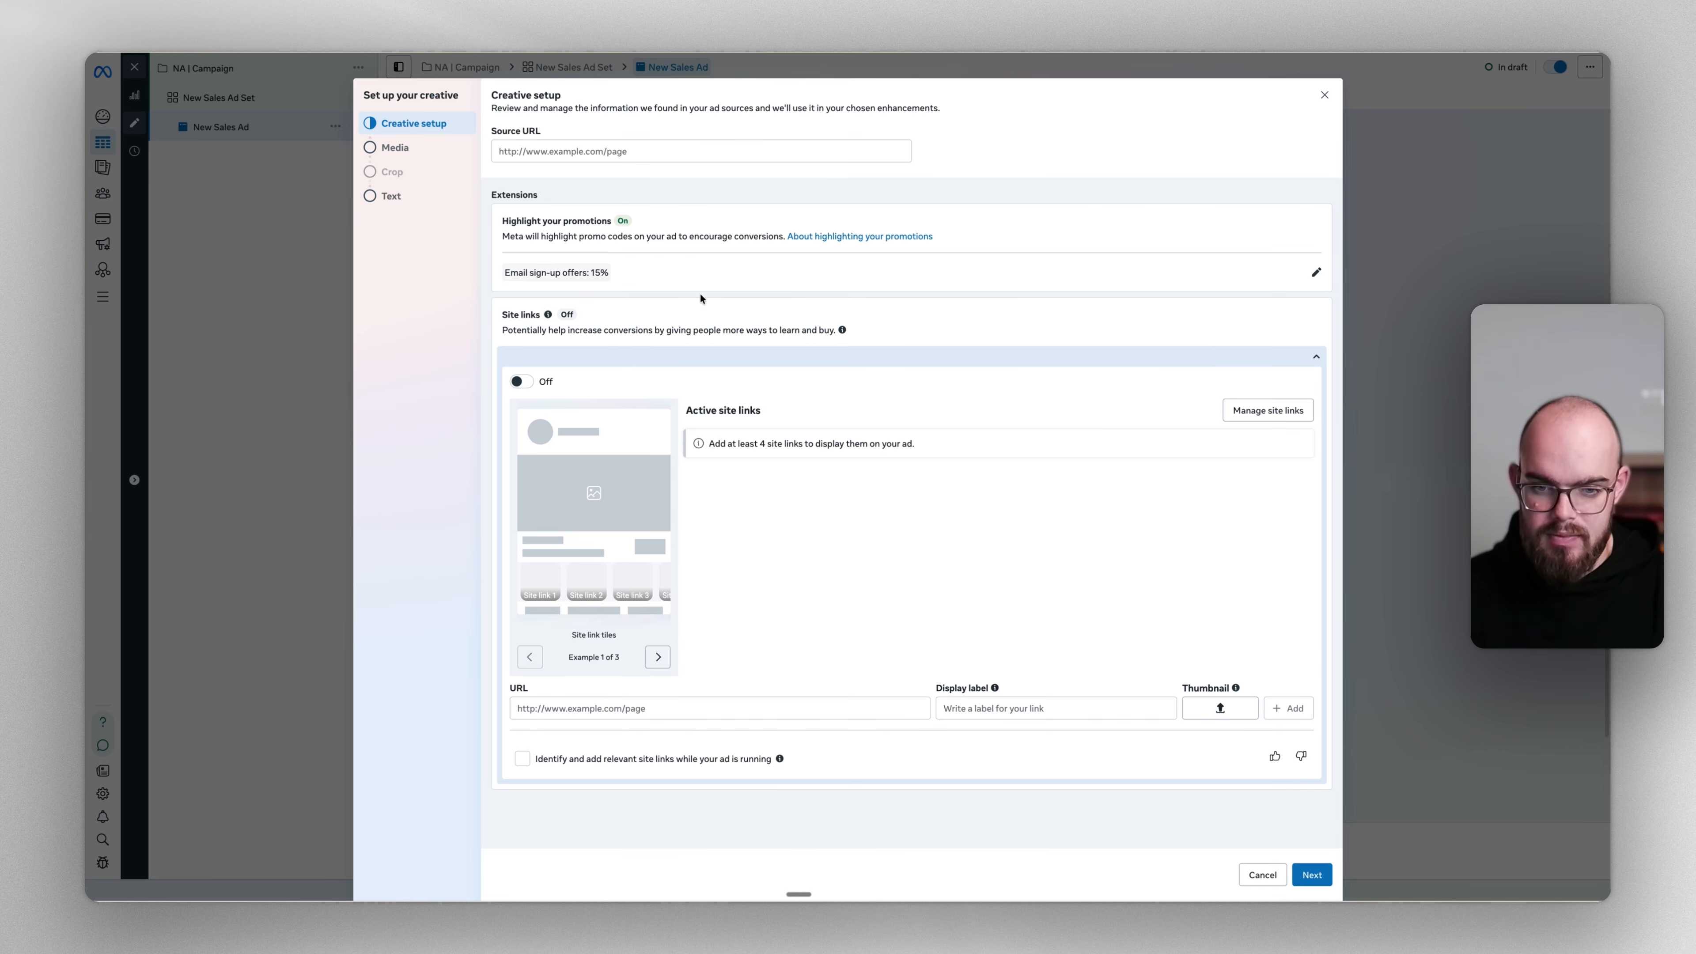
Pick the white kitten image, keep original crops with flexible media off, reach Text
double_click(383, 154)
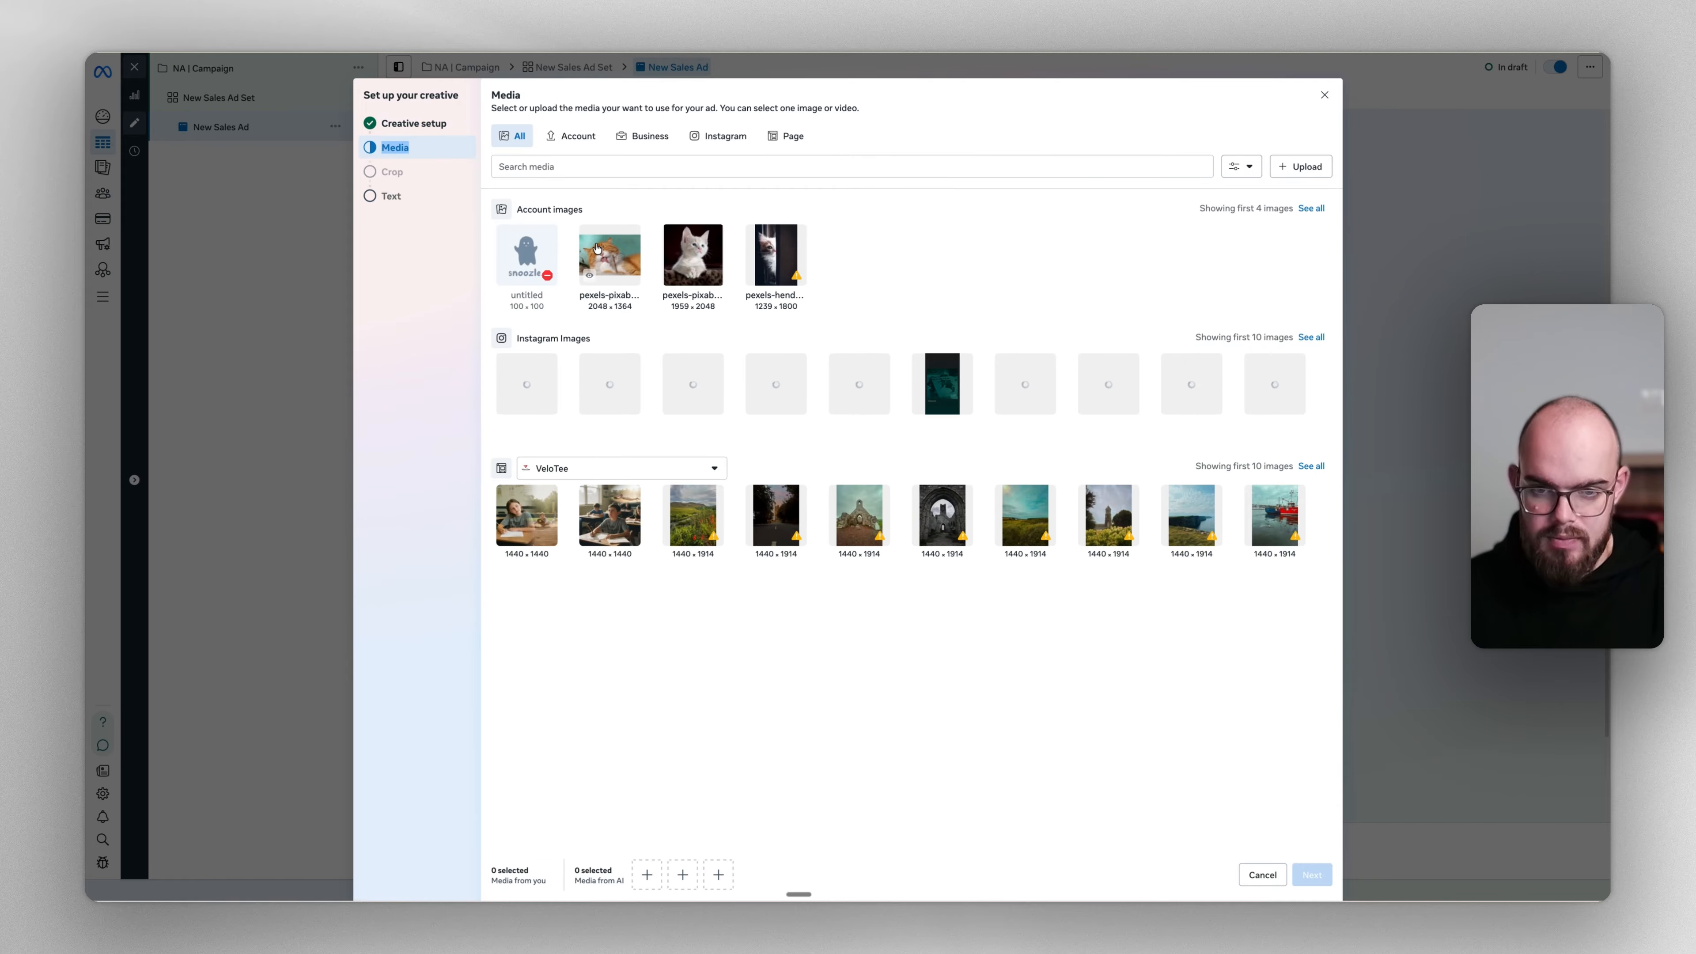
click(610, 257)
click(716, 276)
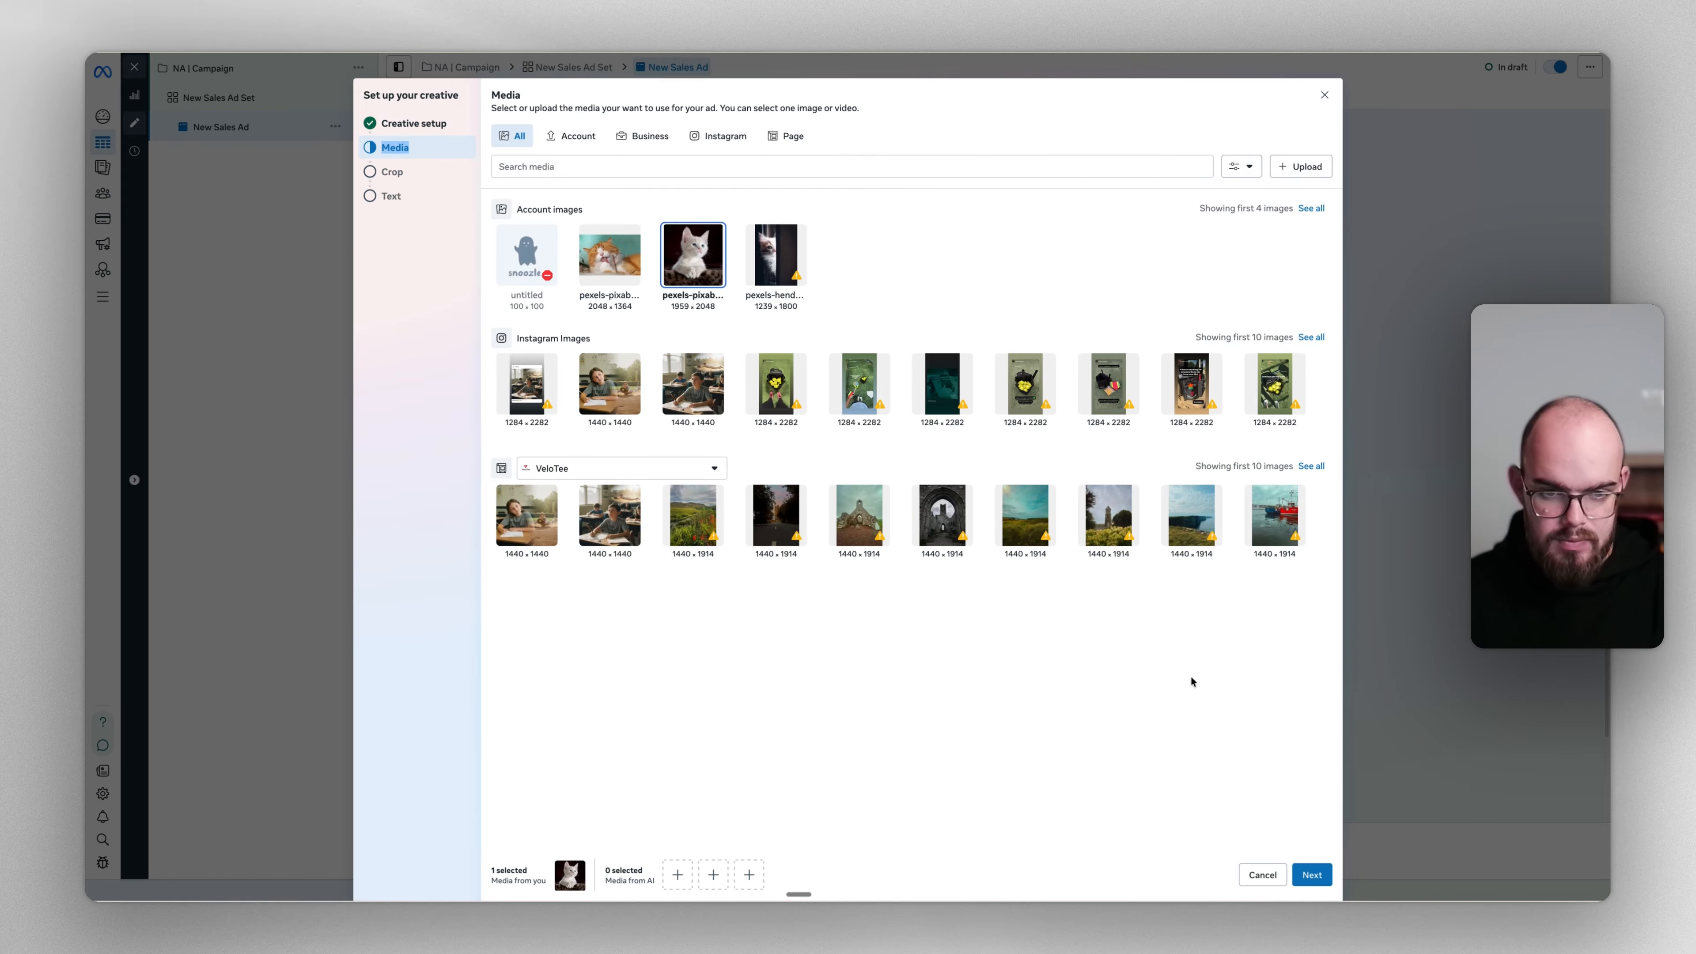
click(1309, 874)
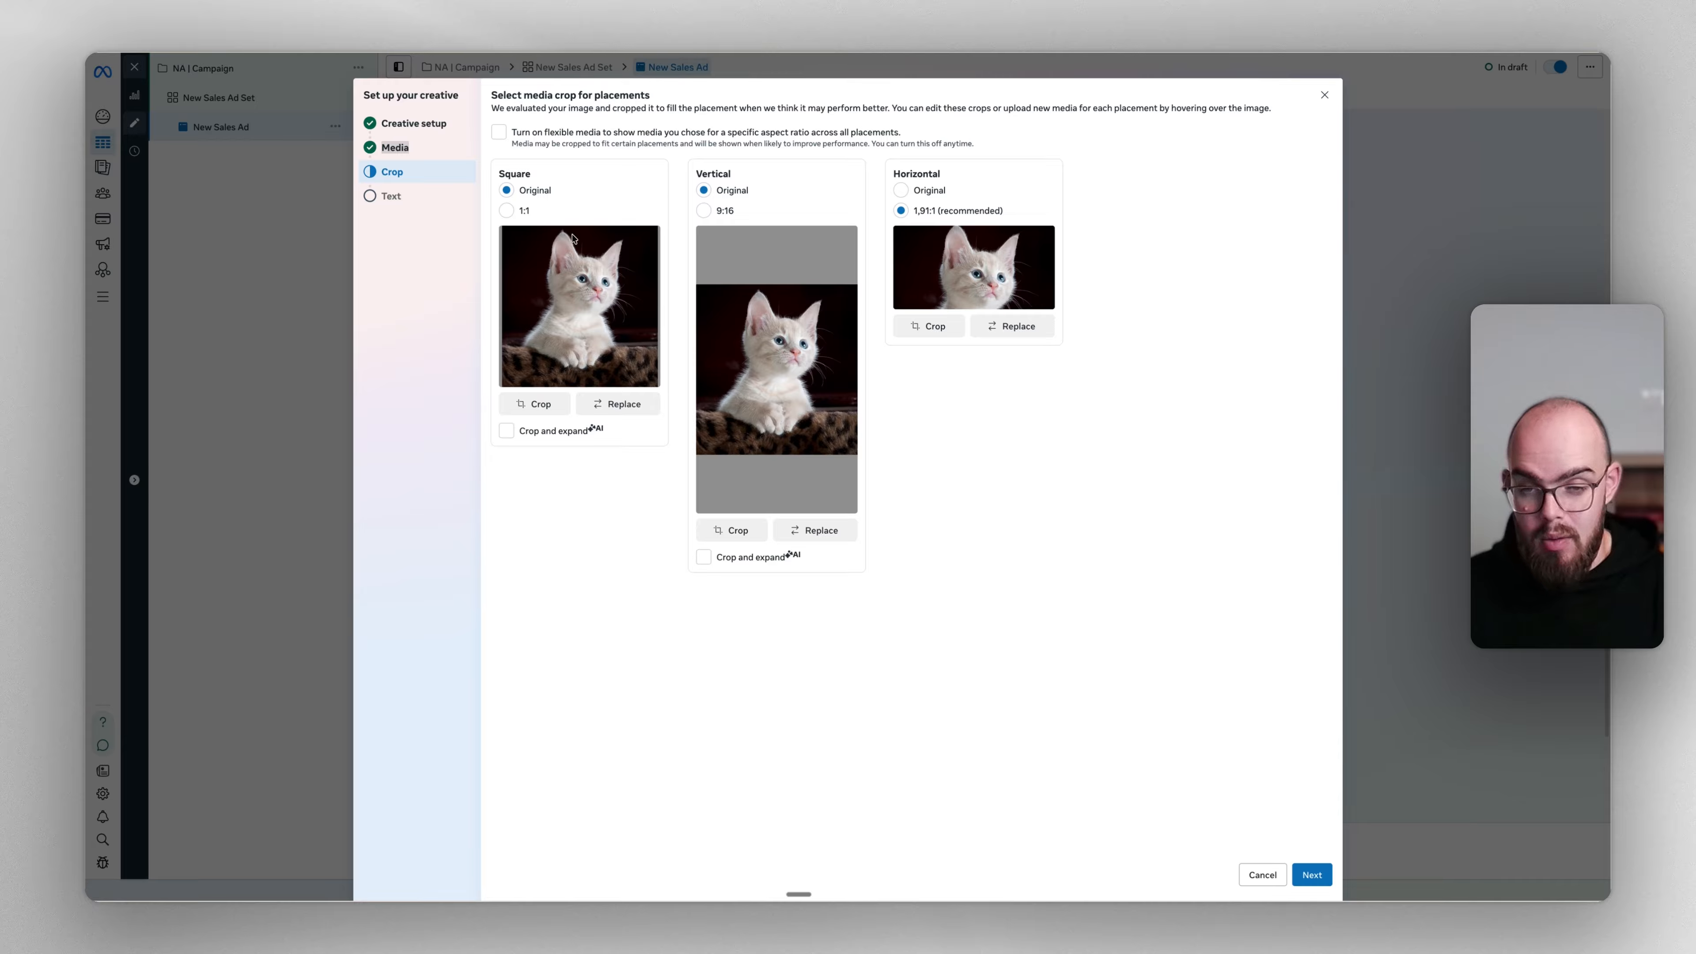
click(500, 133)
click(499, 132)
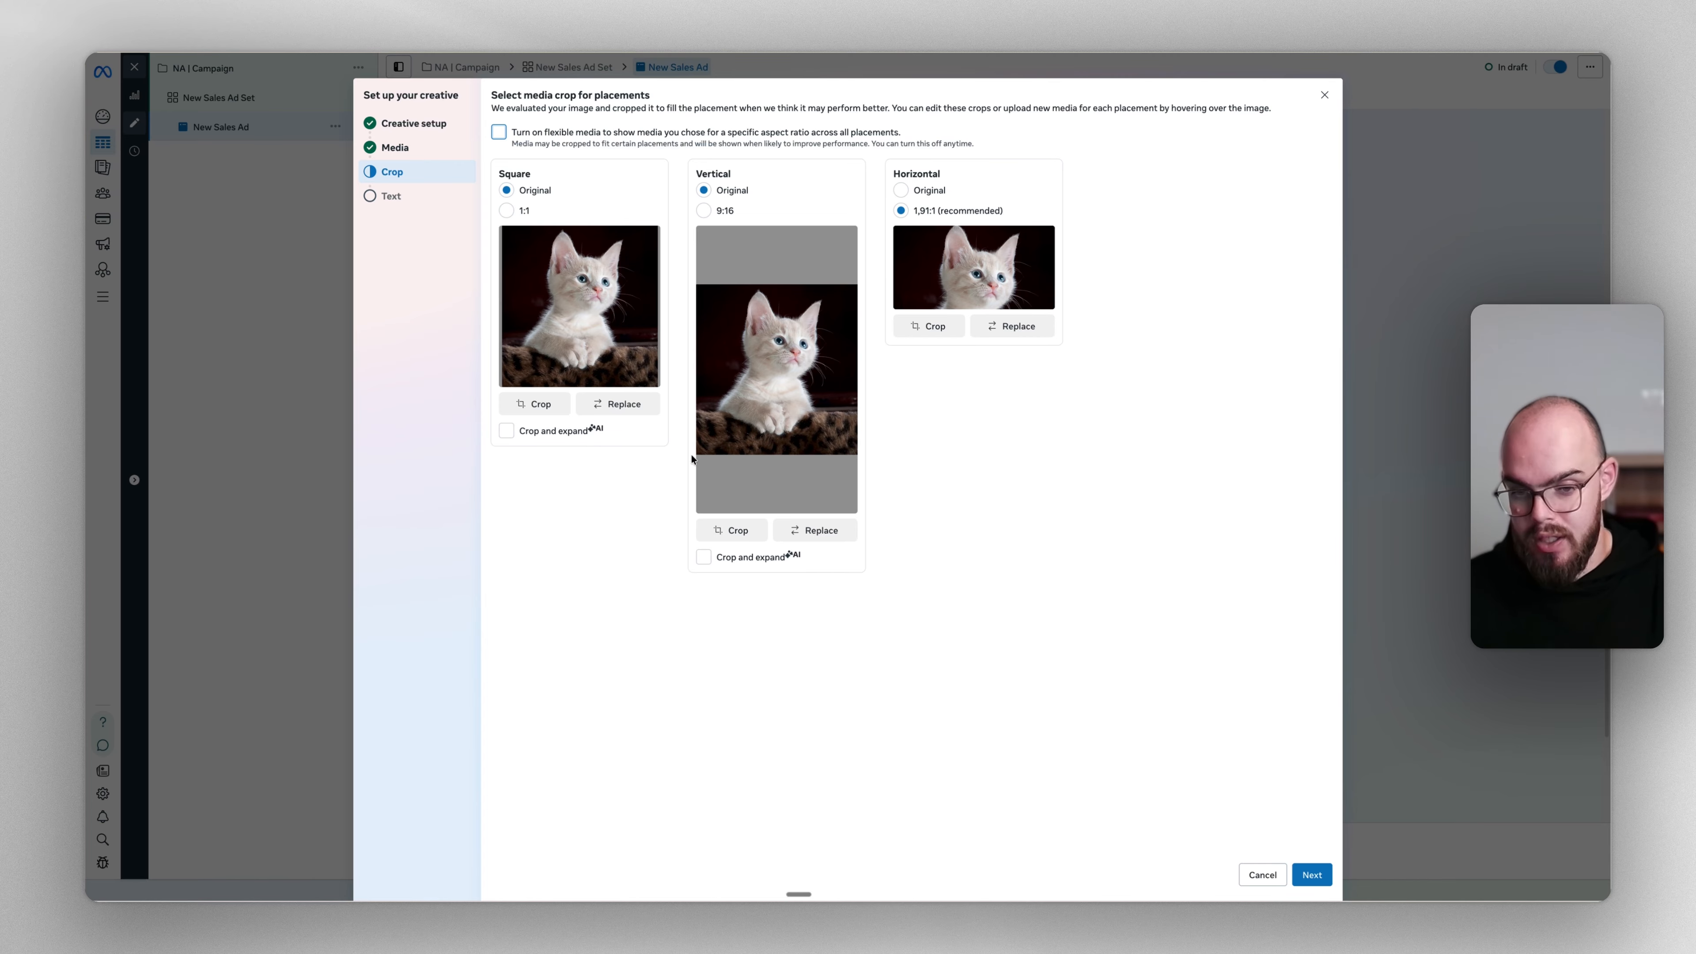
click(1311, 875)
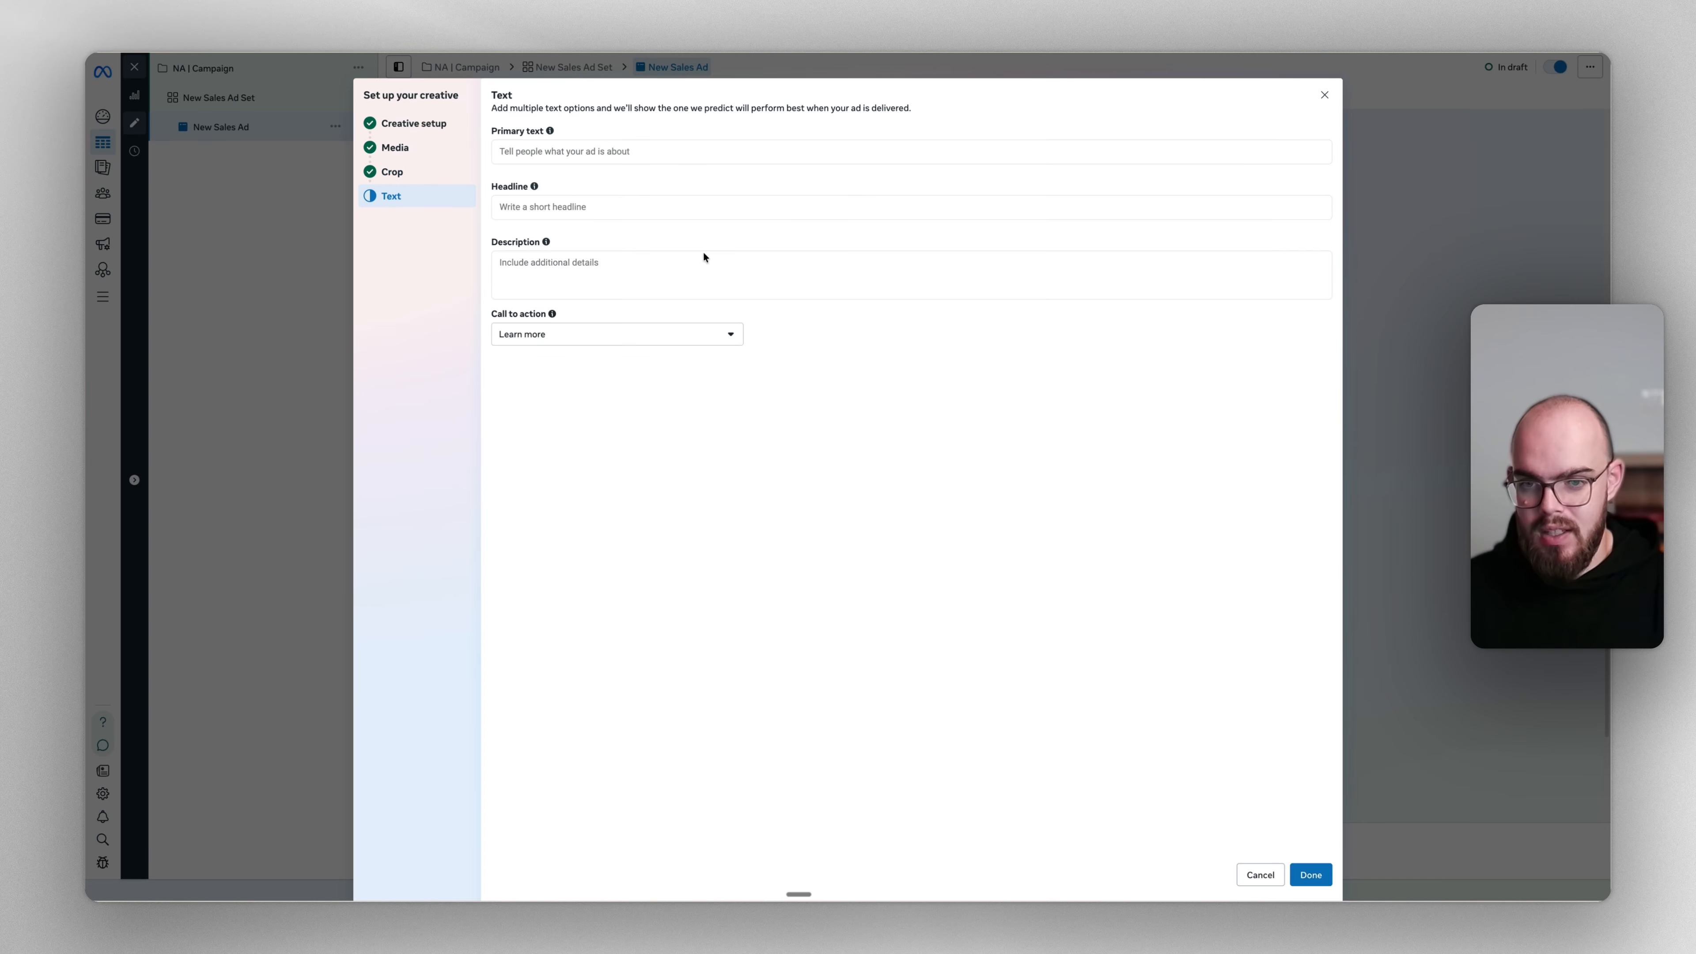
Enter two primary text options, both 'f'
click(531, 160)
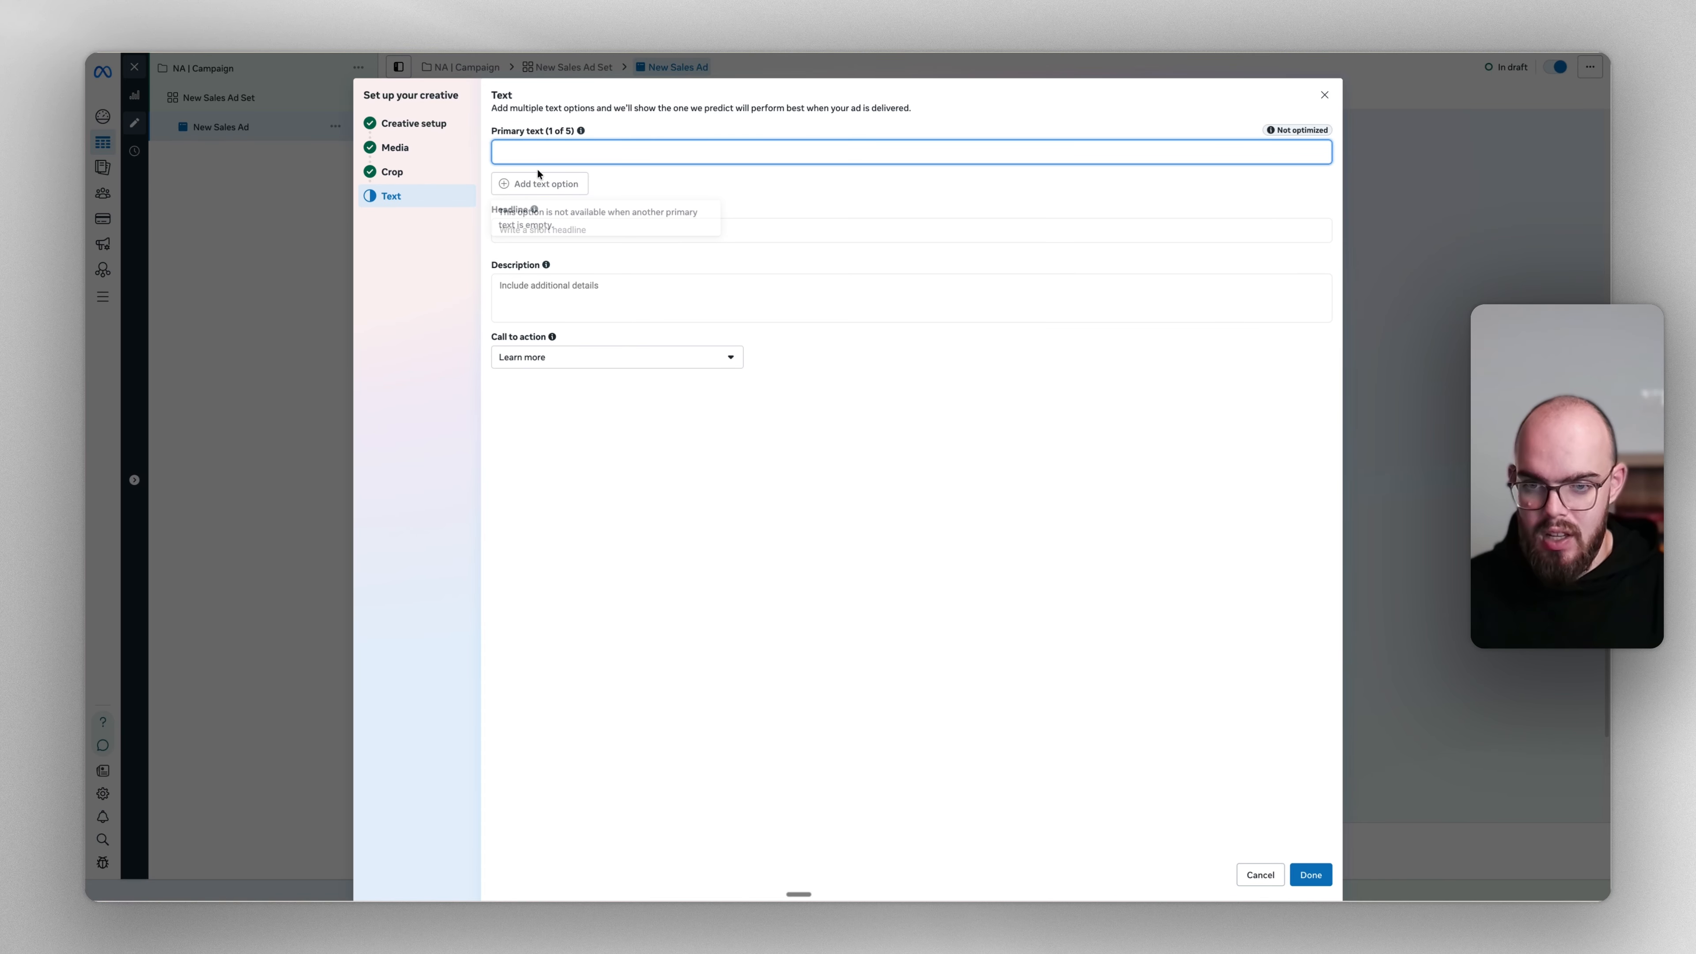
text(f)
click(539, 184)
text(f)
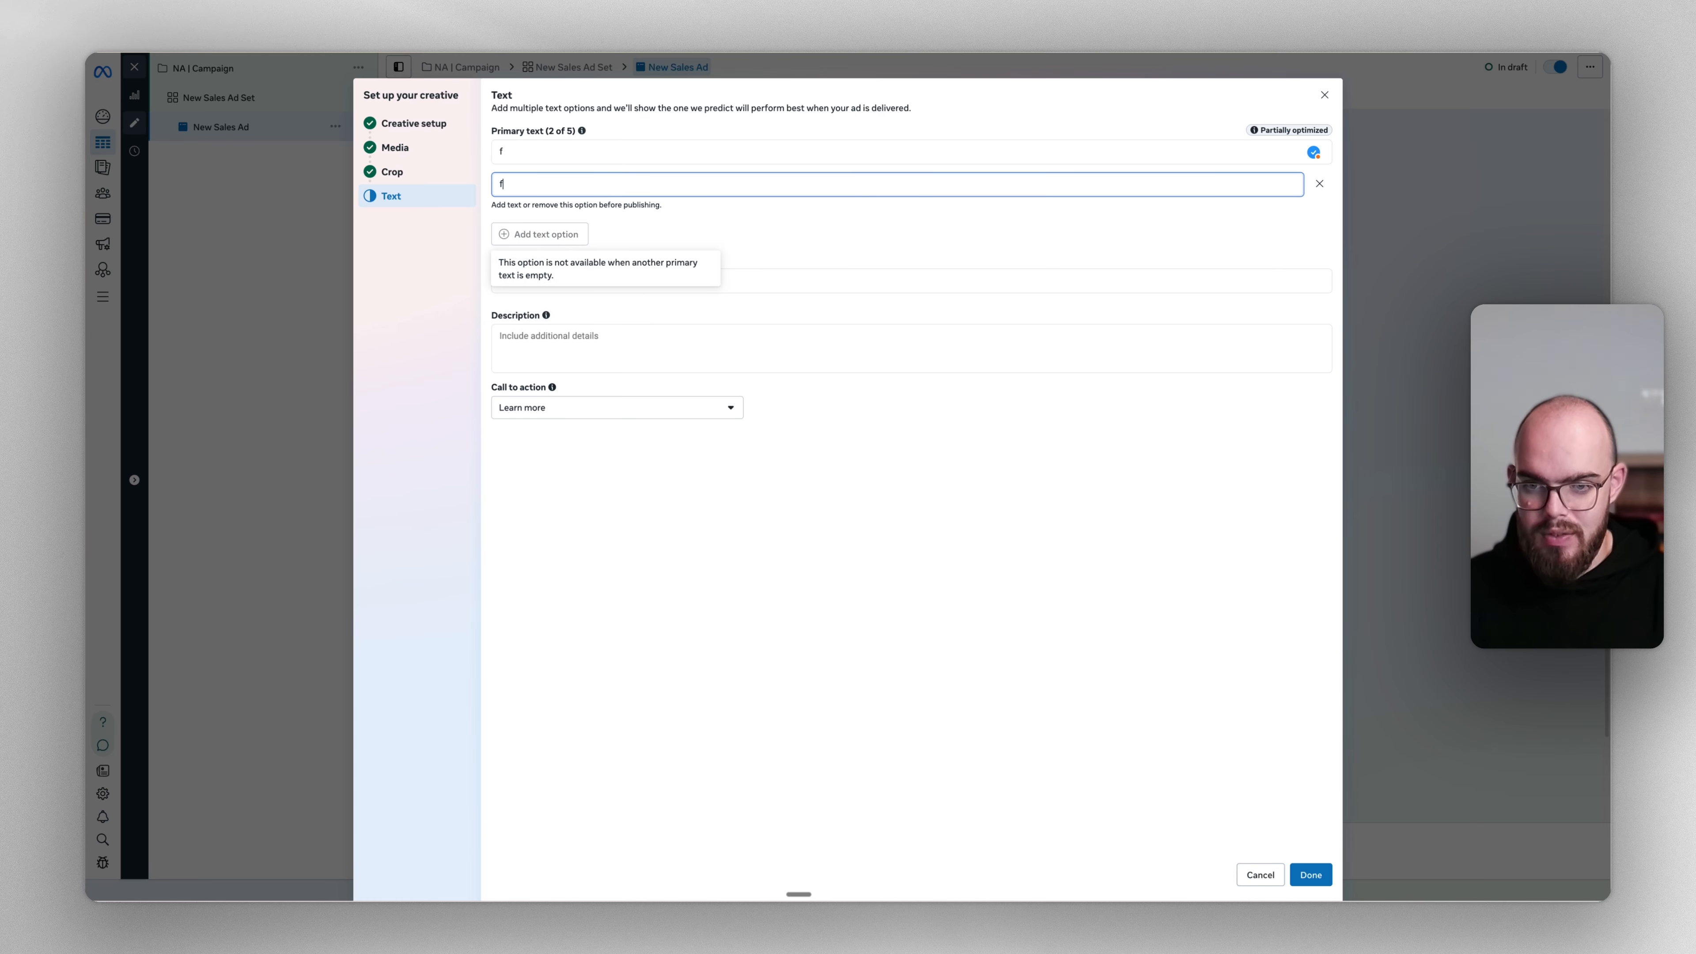
click(645, 224)
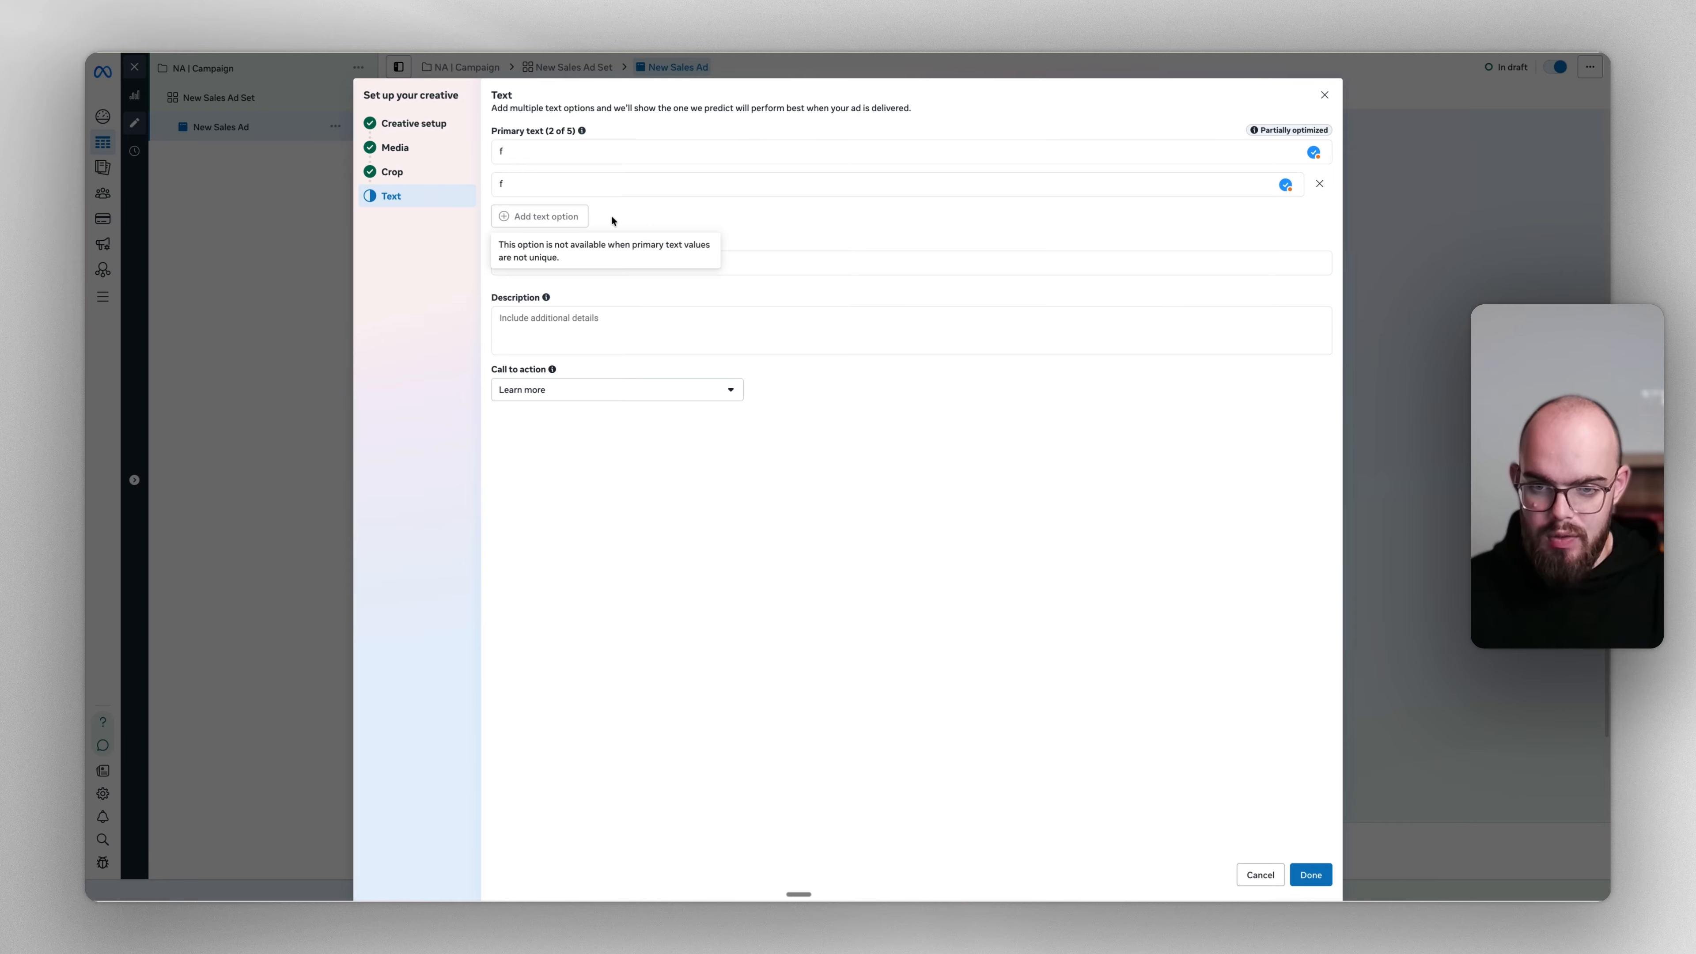
Keep Learn more as the call to action and finish the creative
click(566, 394)
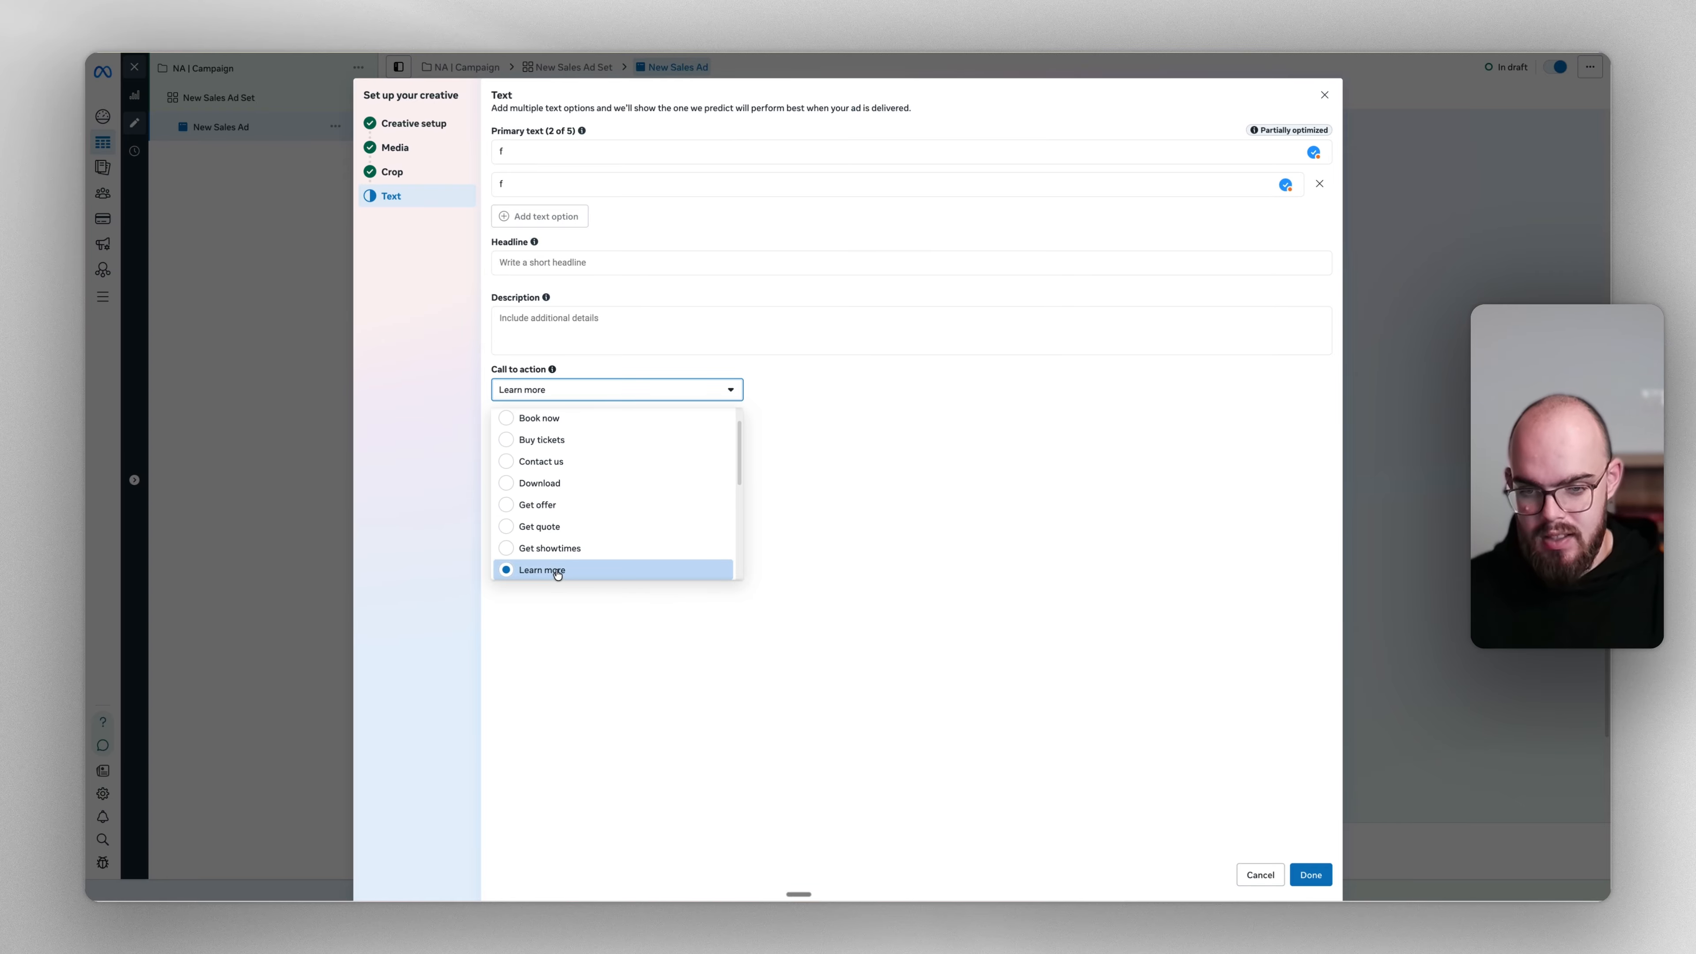
scroll(564, 572, up, 1)
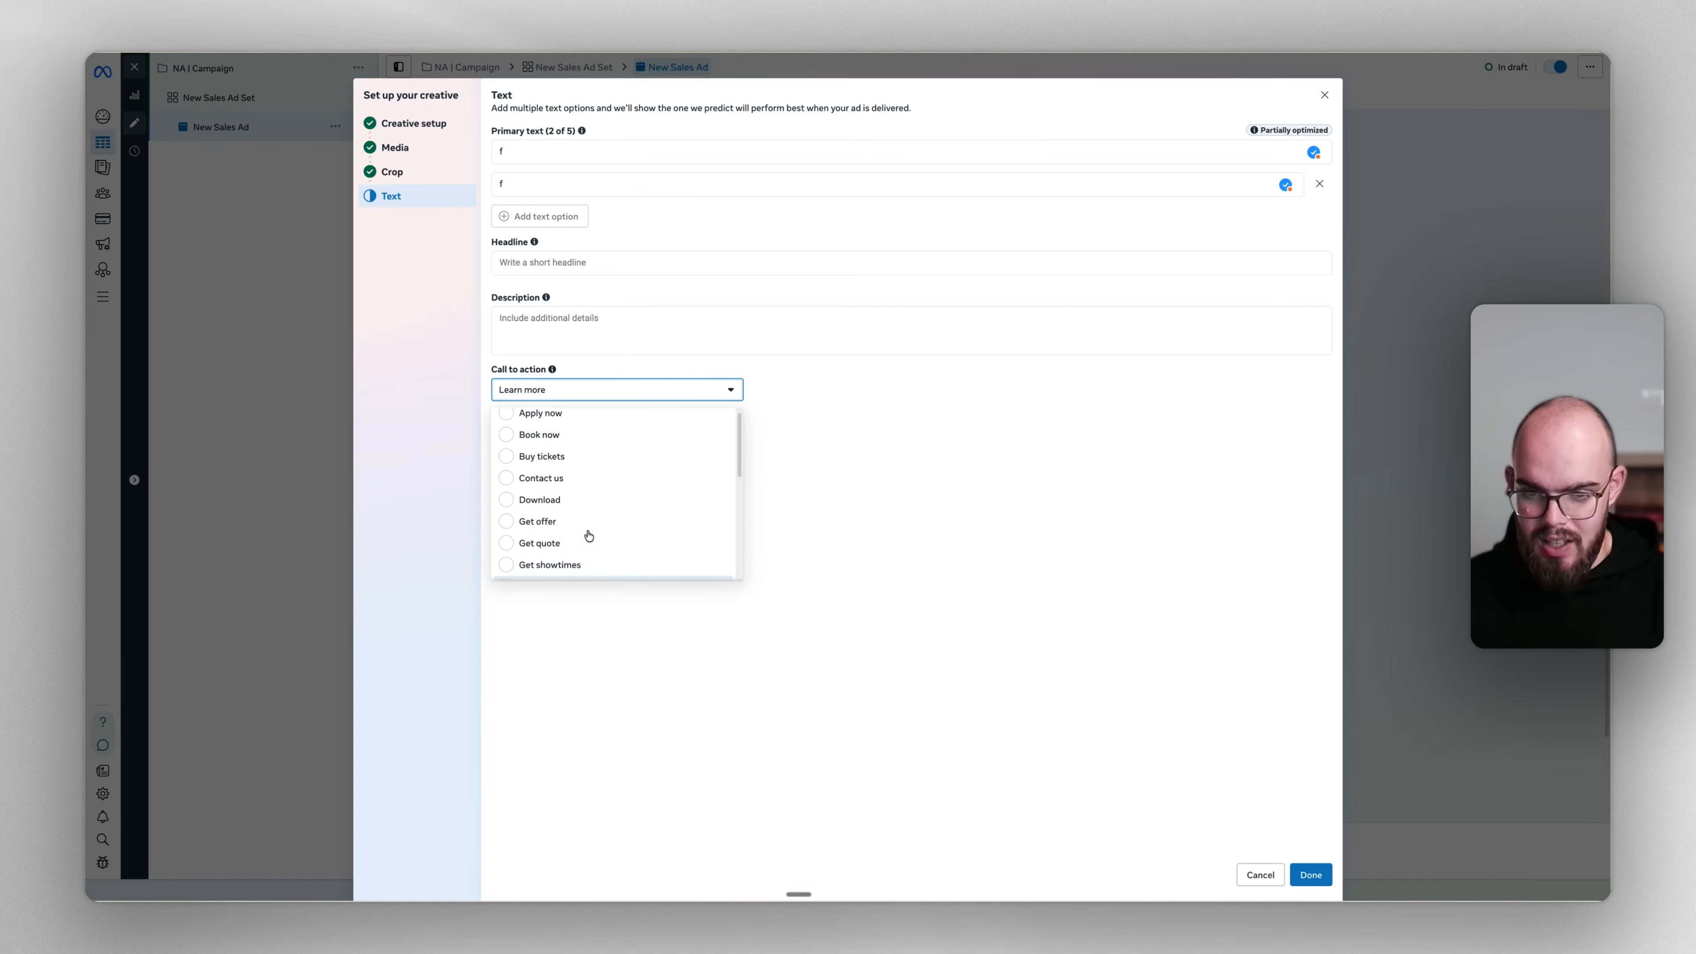
scroll(587, 541, down, 5)
scroll(589, 534, down, 1)
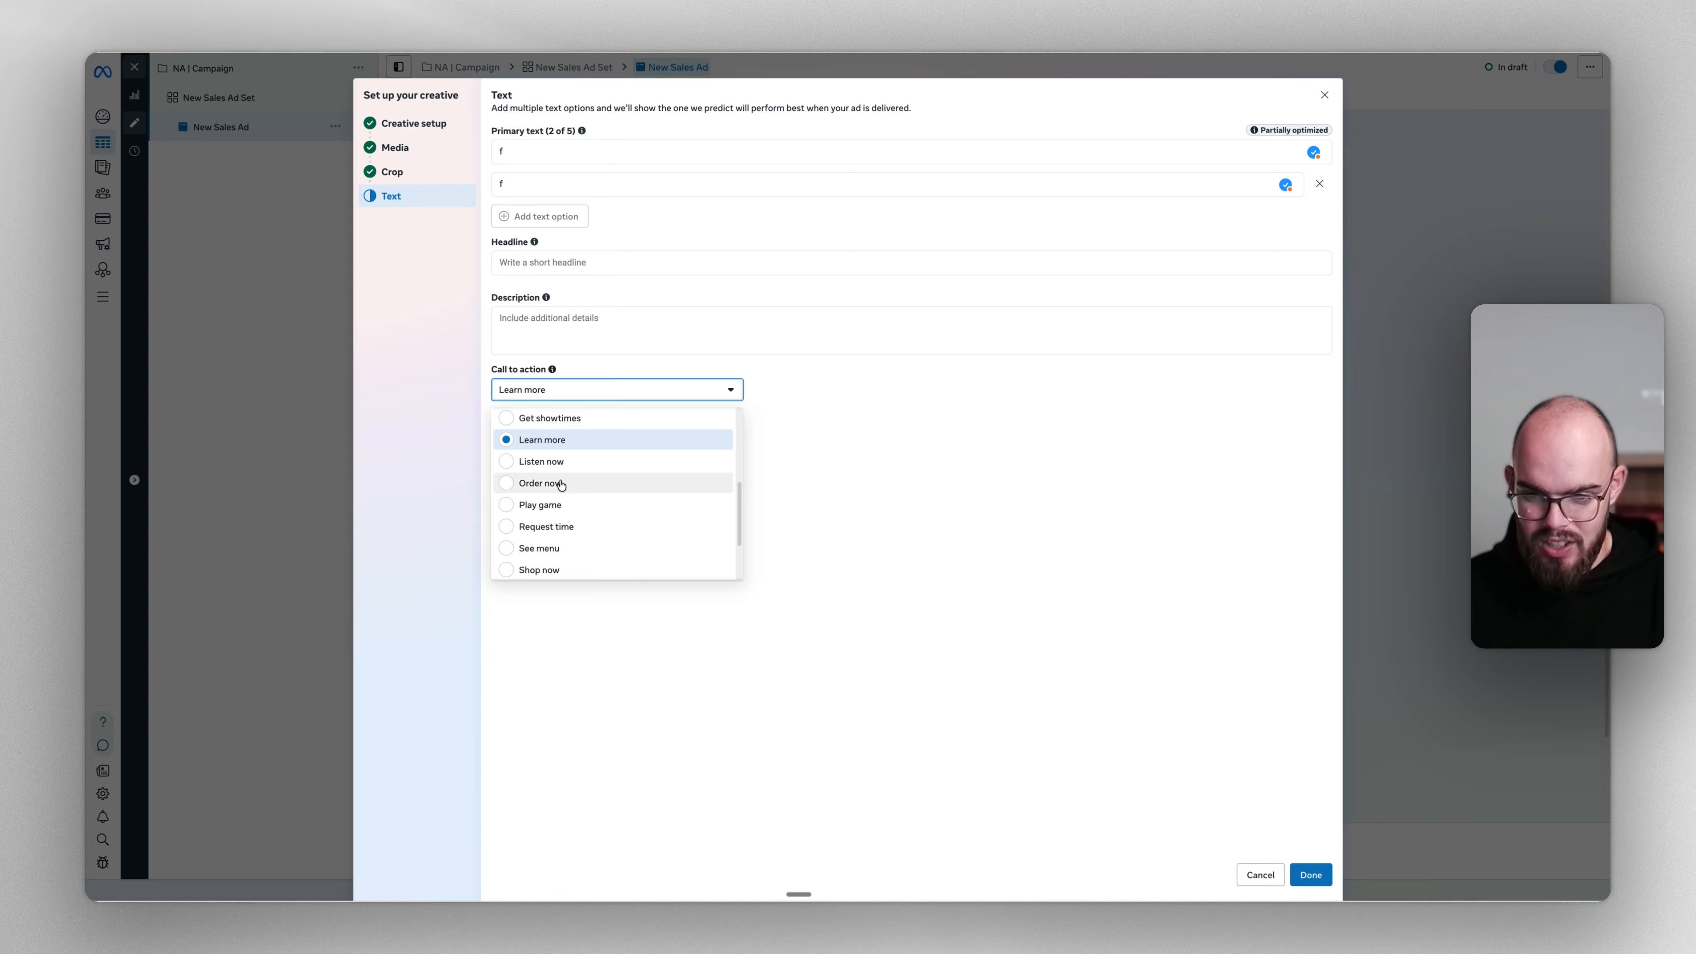
click(541, 445)
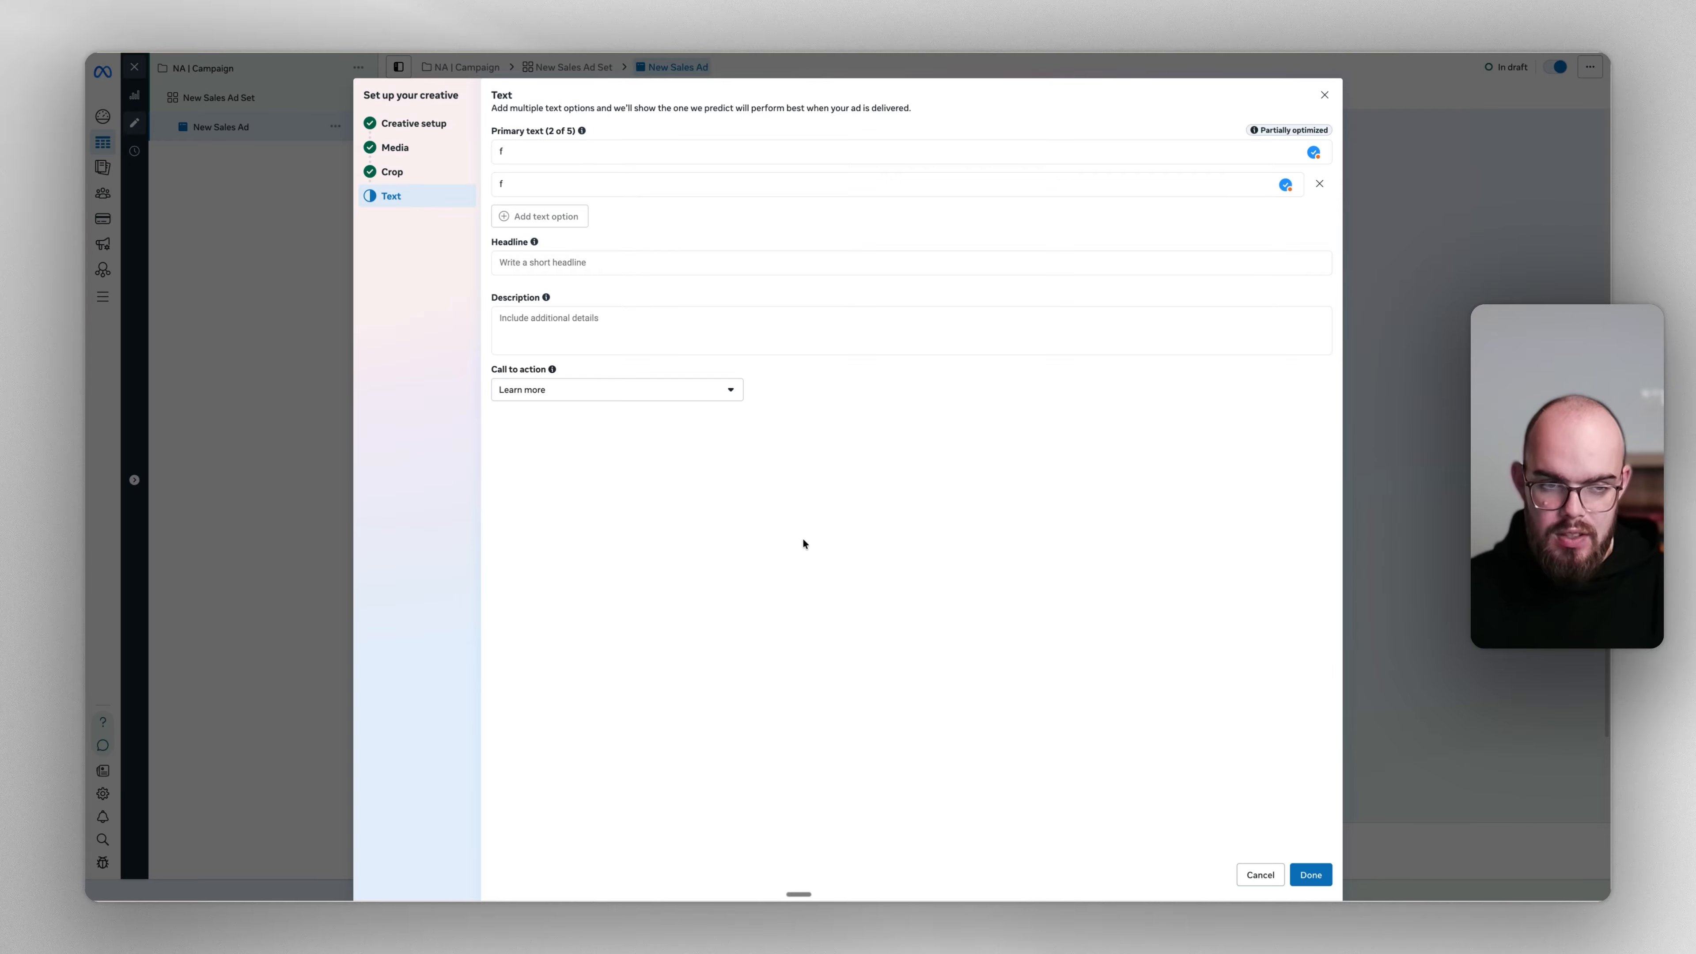
click(1311, 875)
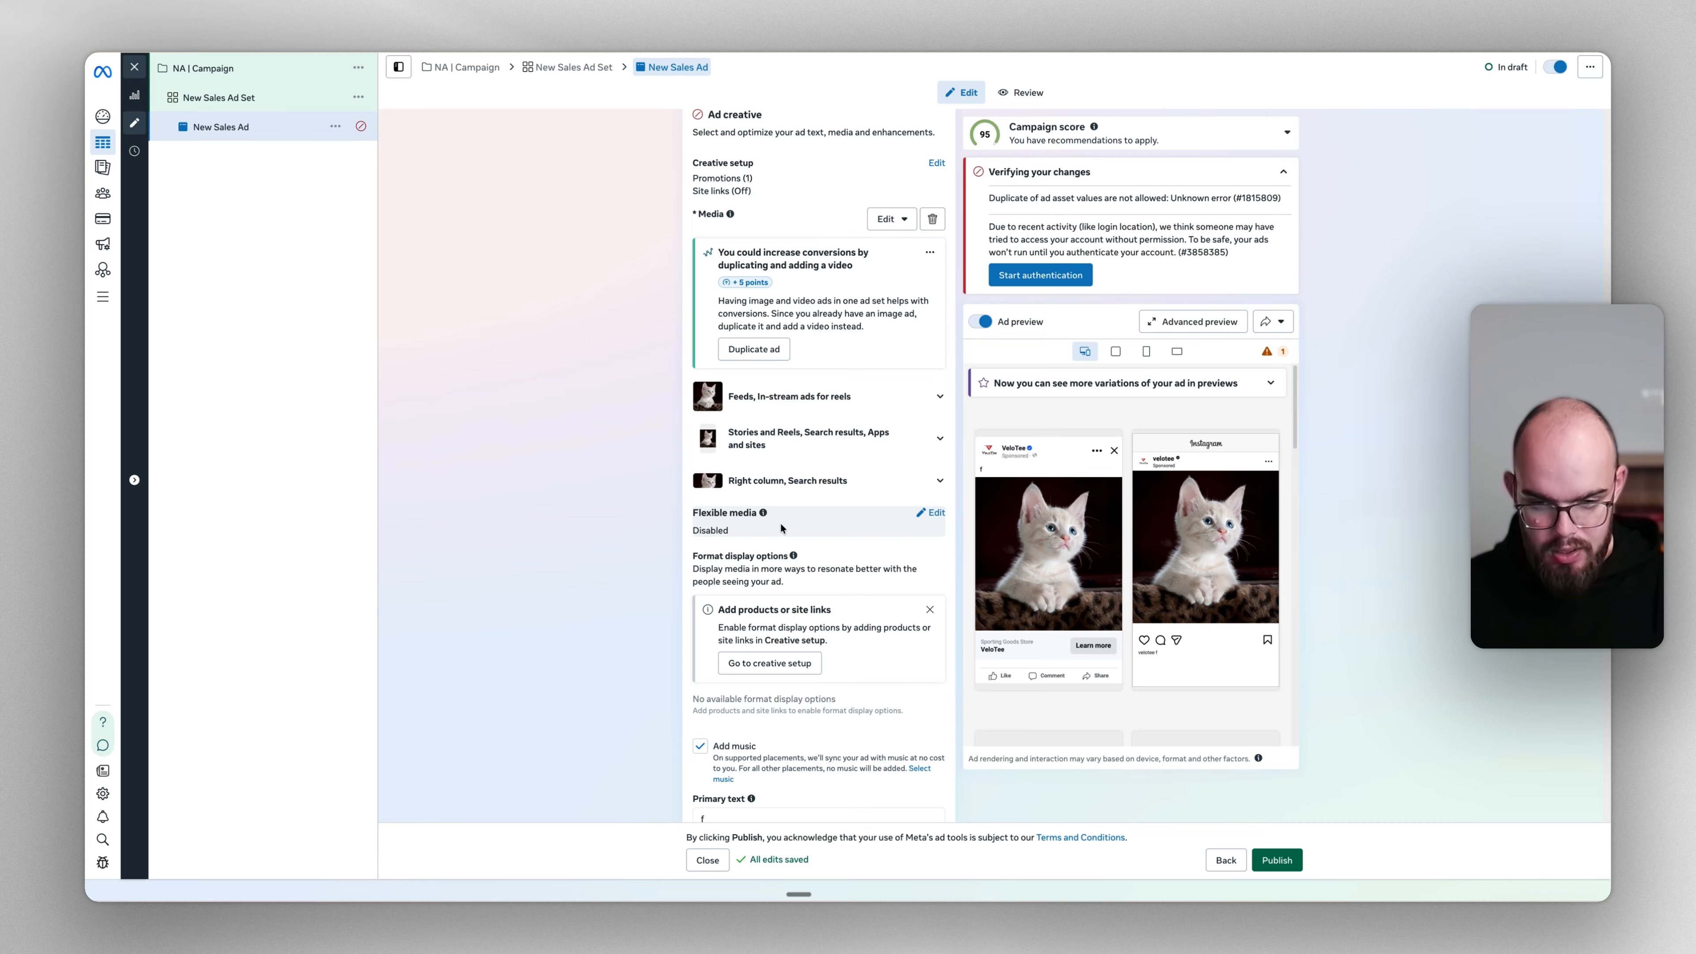
Uncheck Add music so no music is added to the ad, then review the rest of the form
scroll(780, 524, down, 2)
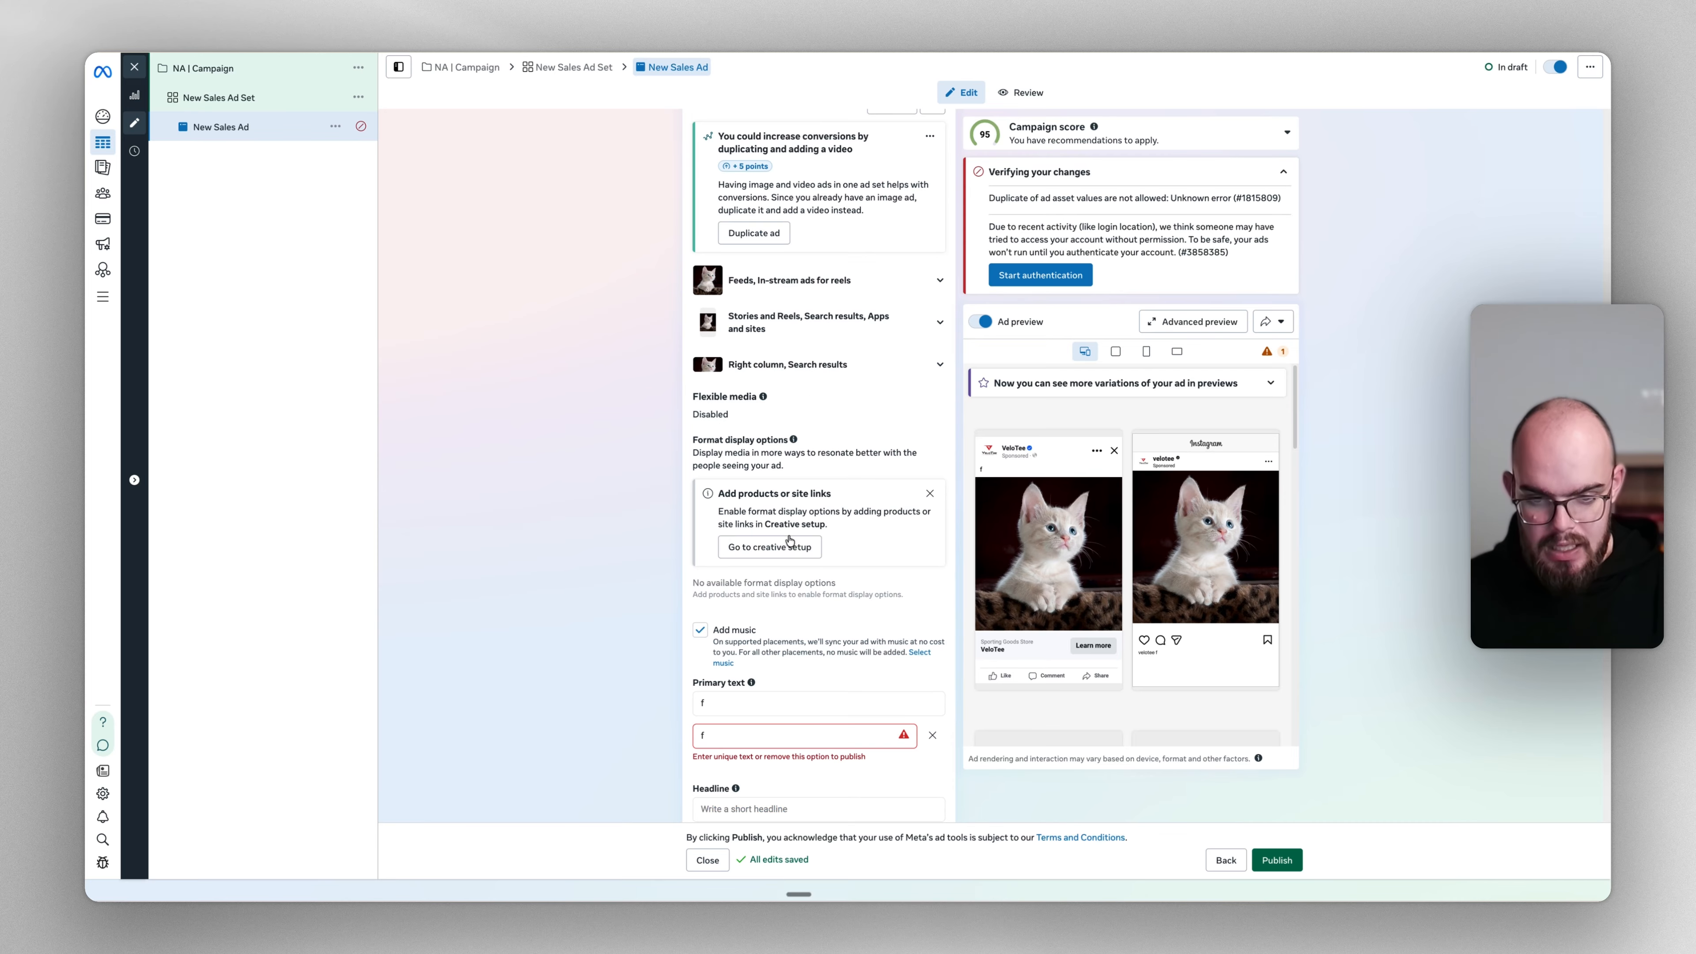
click(701, 631)
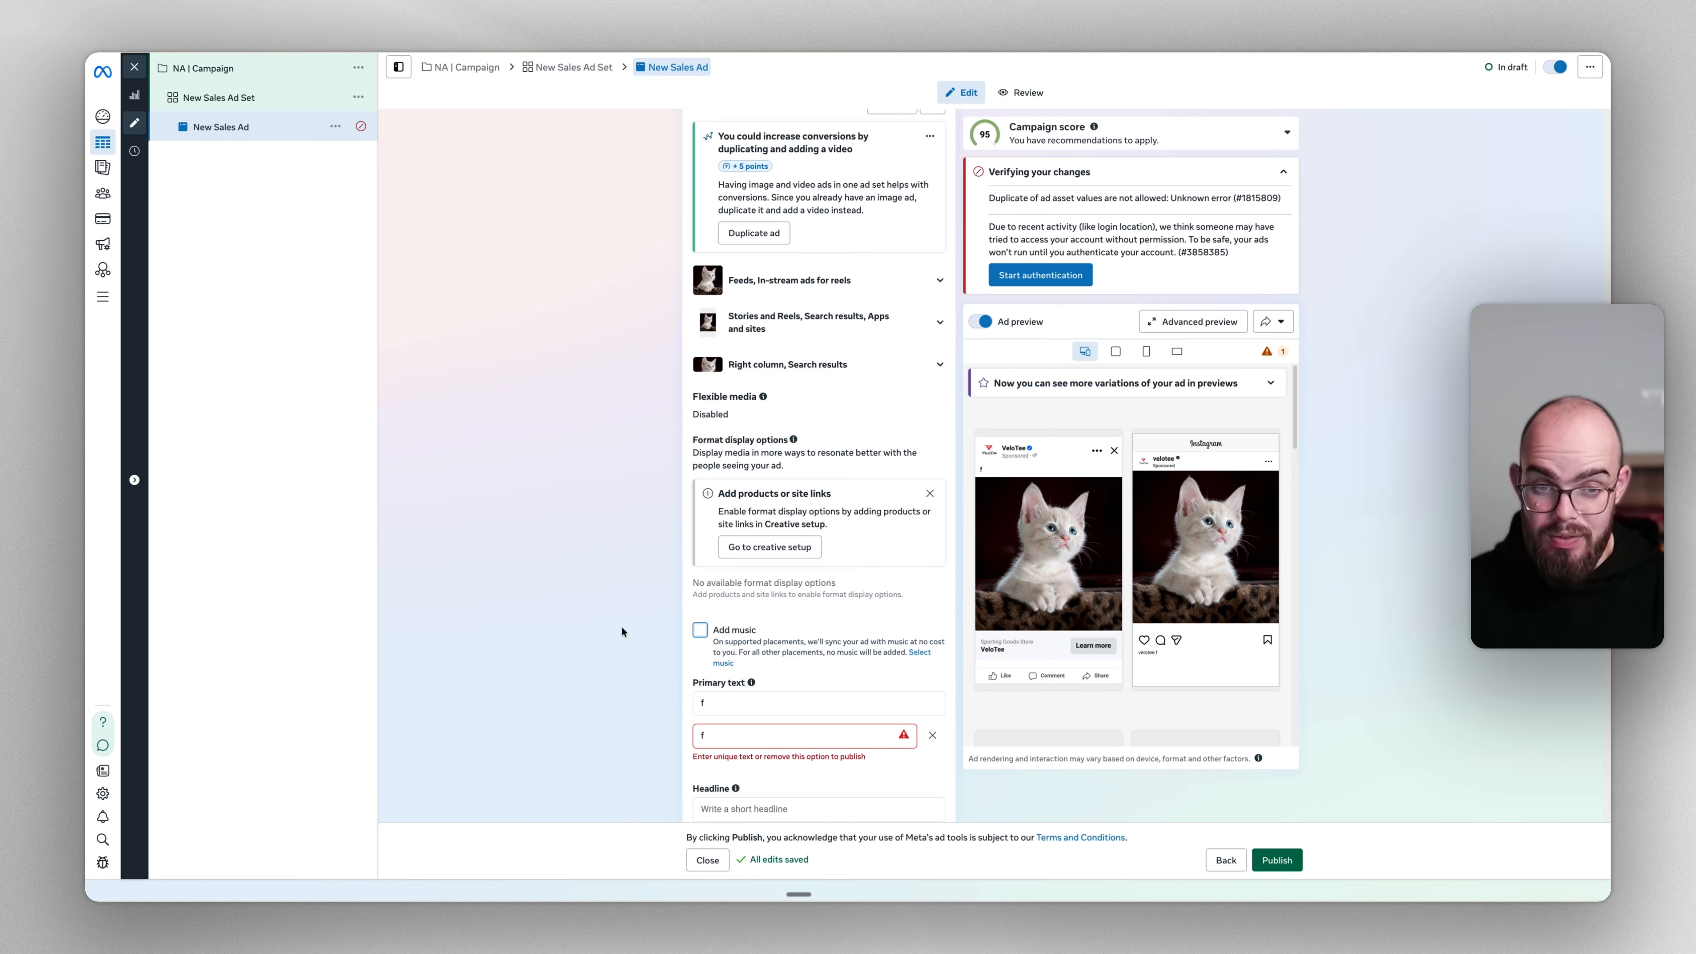
scroll(621, 624, down, 8)
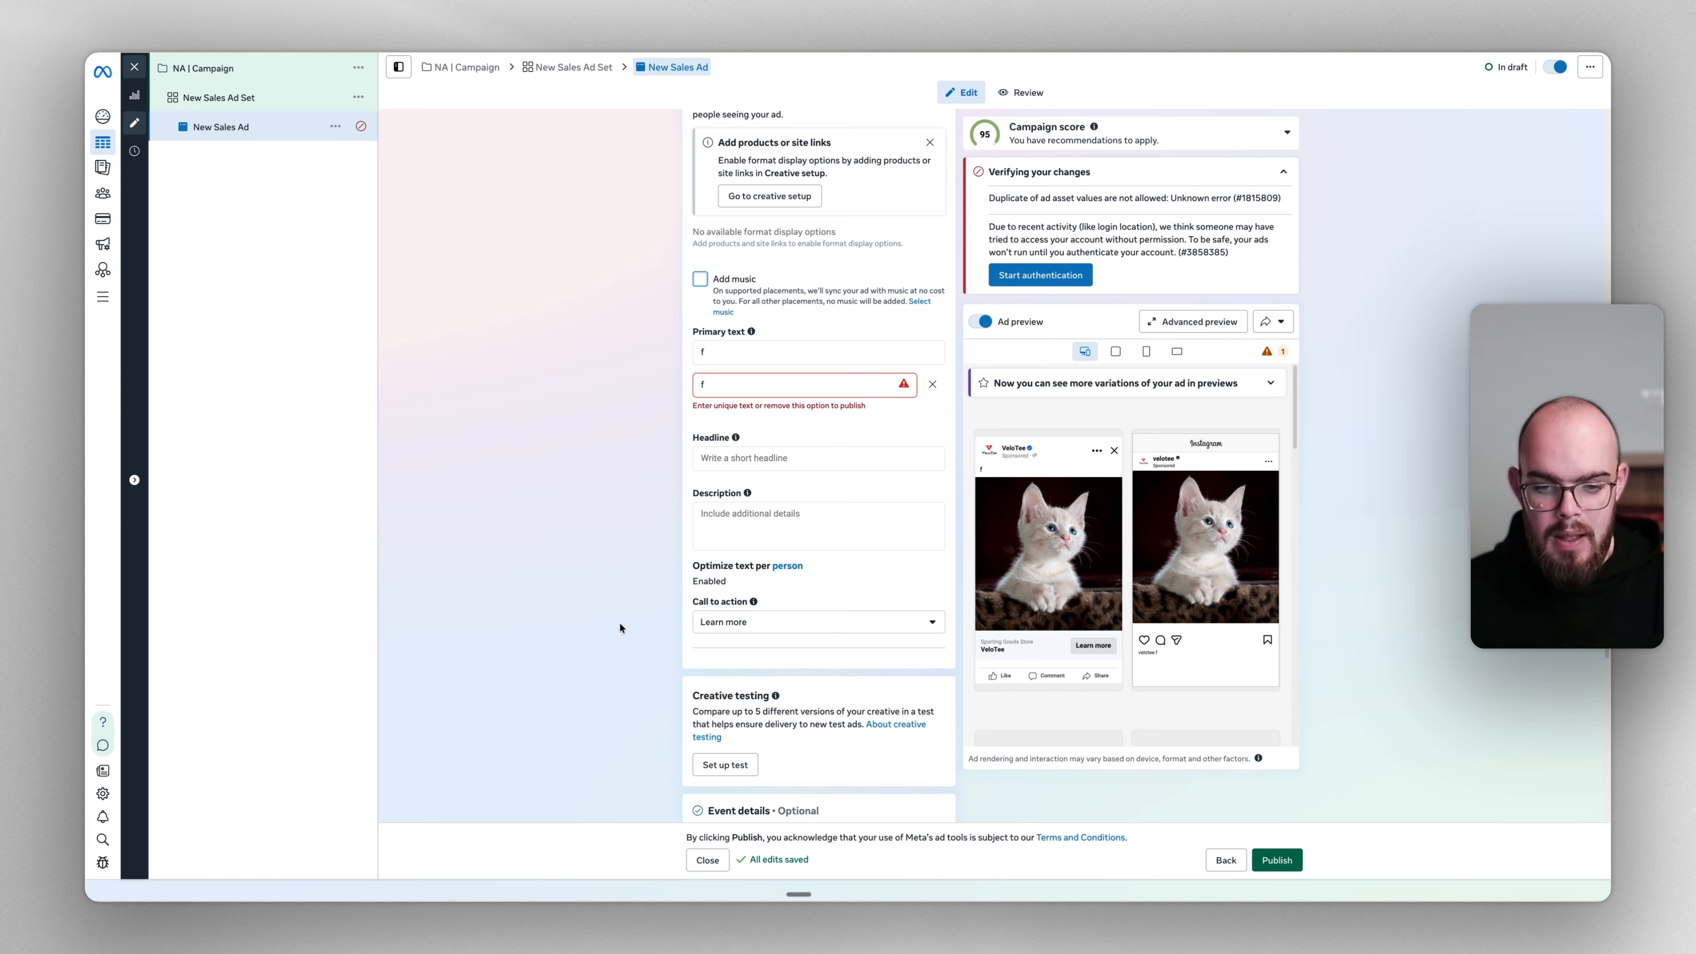
scroll(619, 622, down, 5)
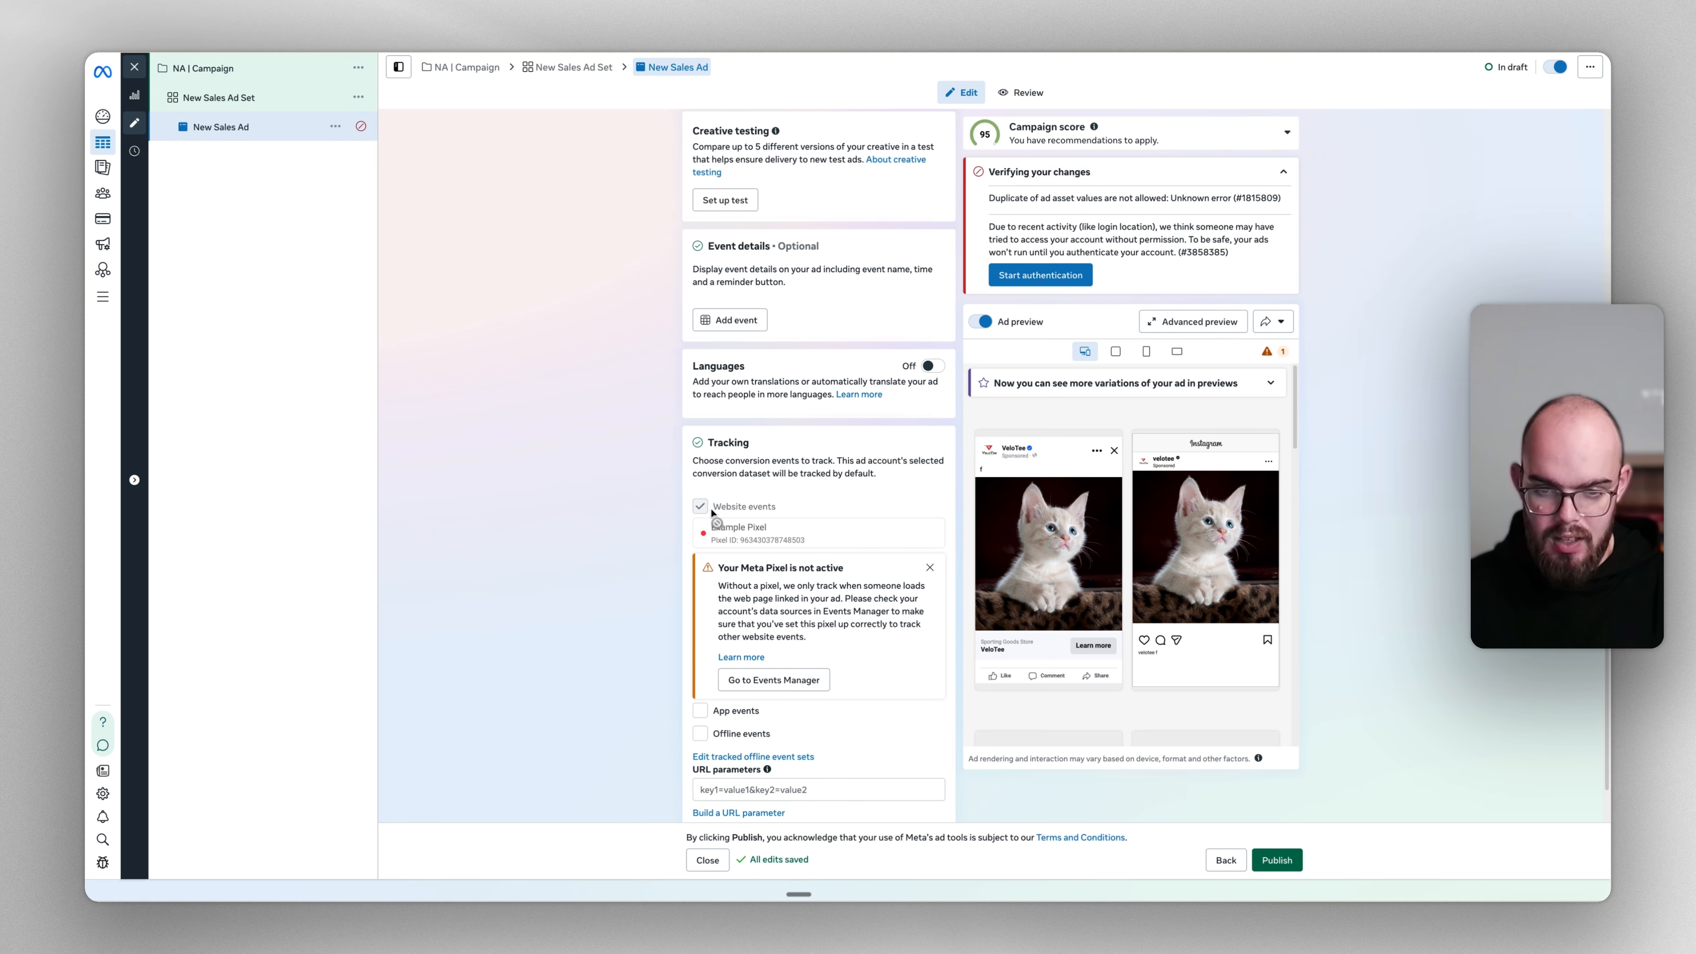
Go back to the New Sales Ad Set settings showing its €25,00 daily budget and start date
scroll(641, 502, up, 5)
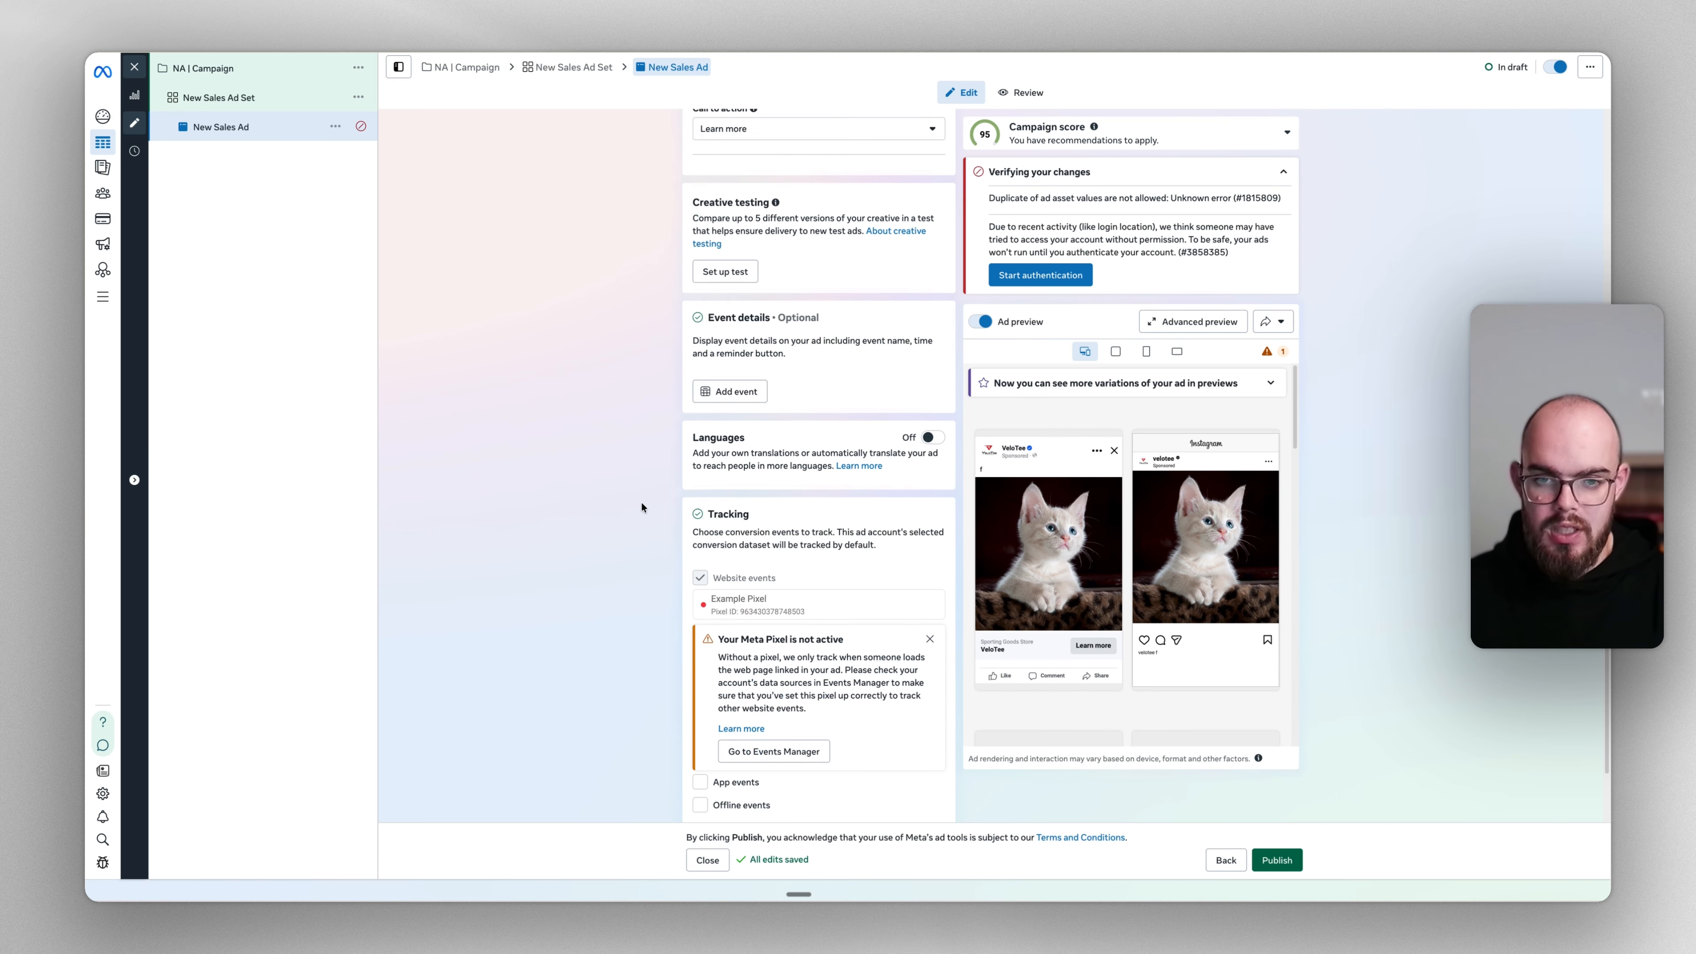
scroll(641, 509, up, 15)
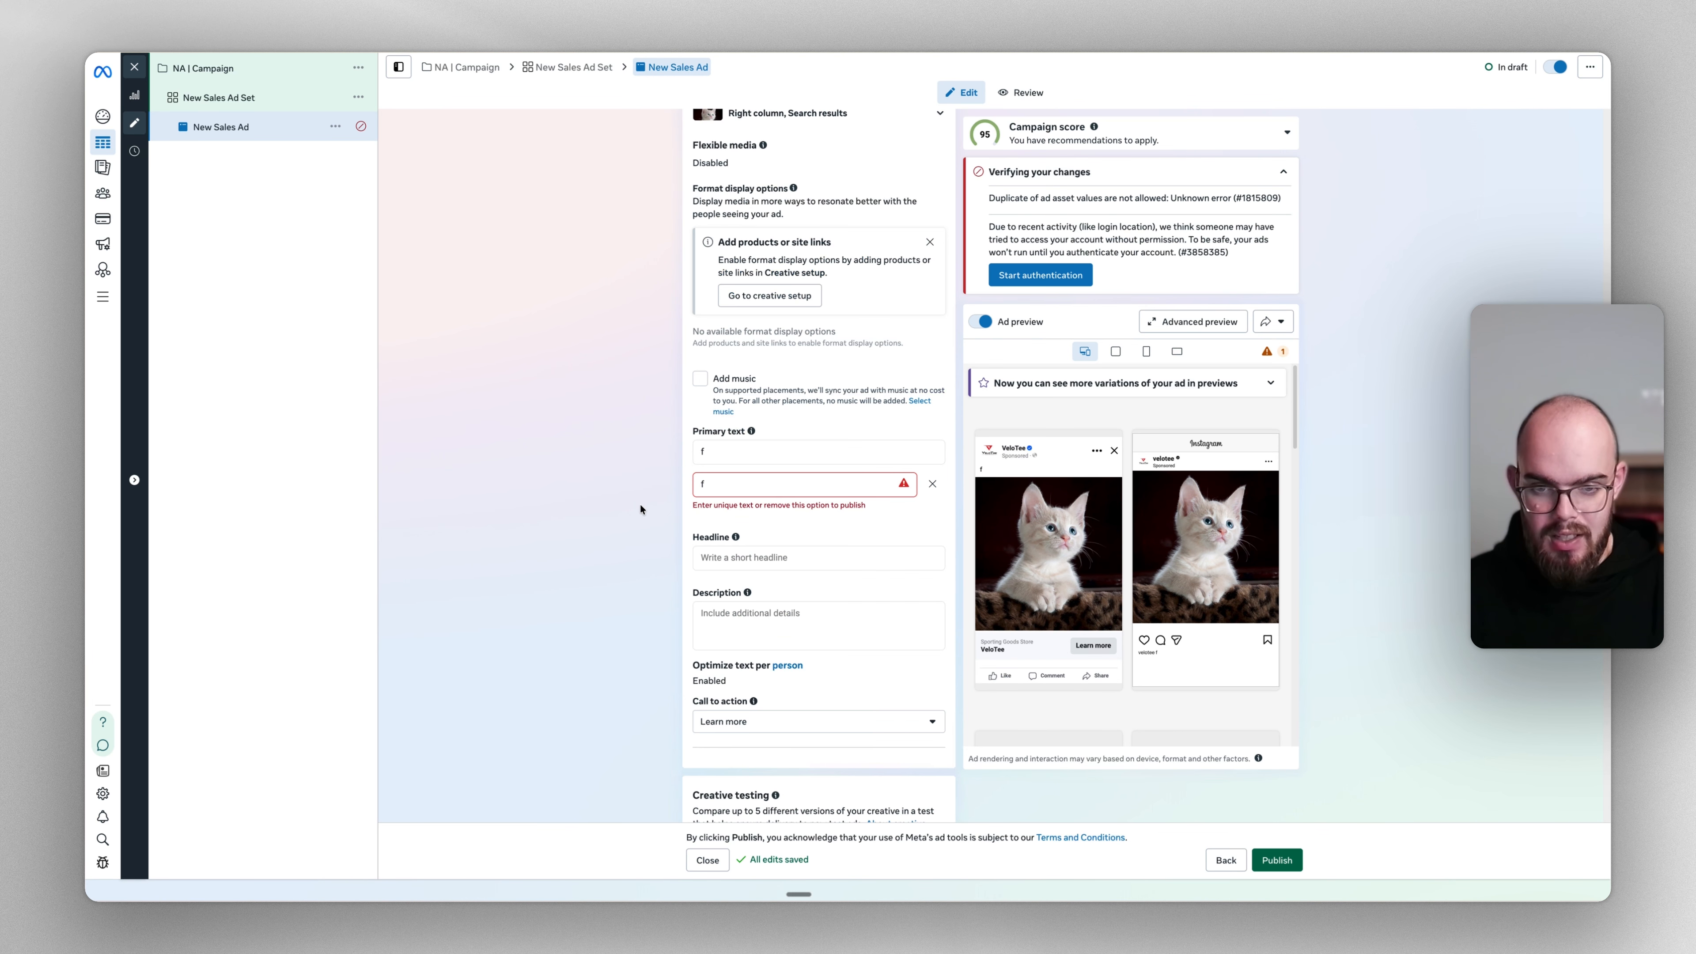
scroll(639, 509, up, 2)
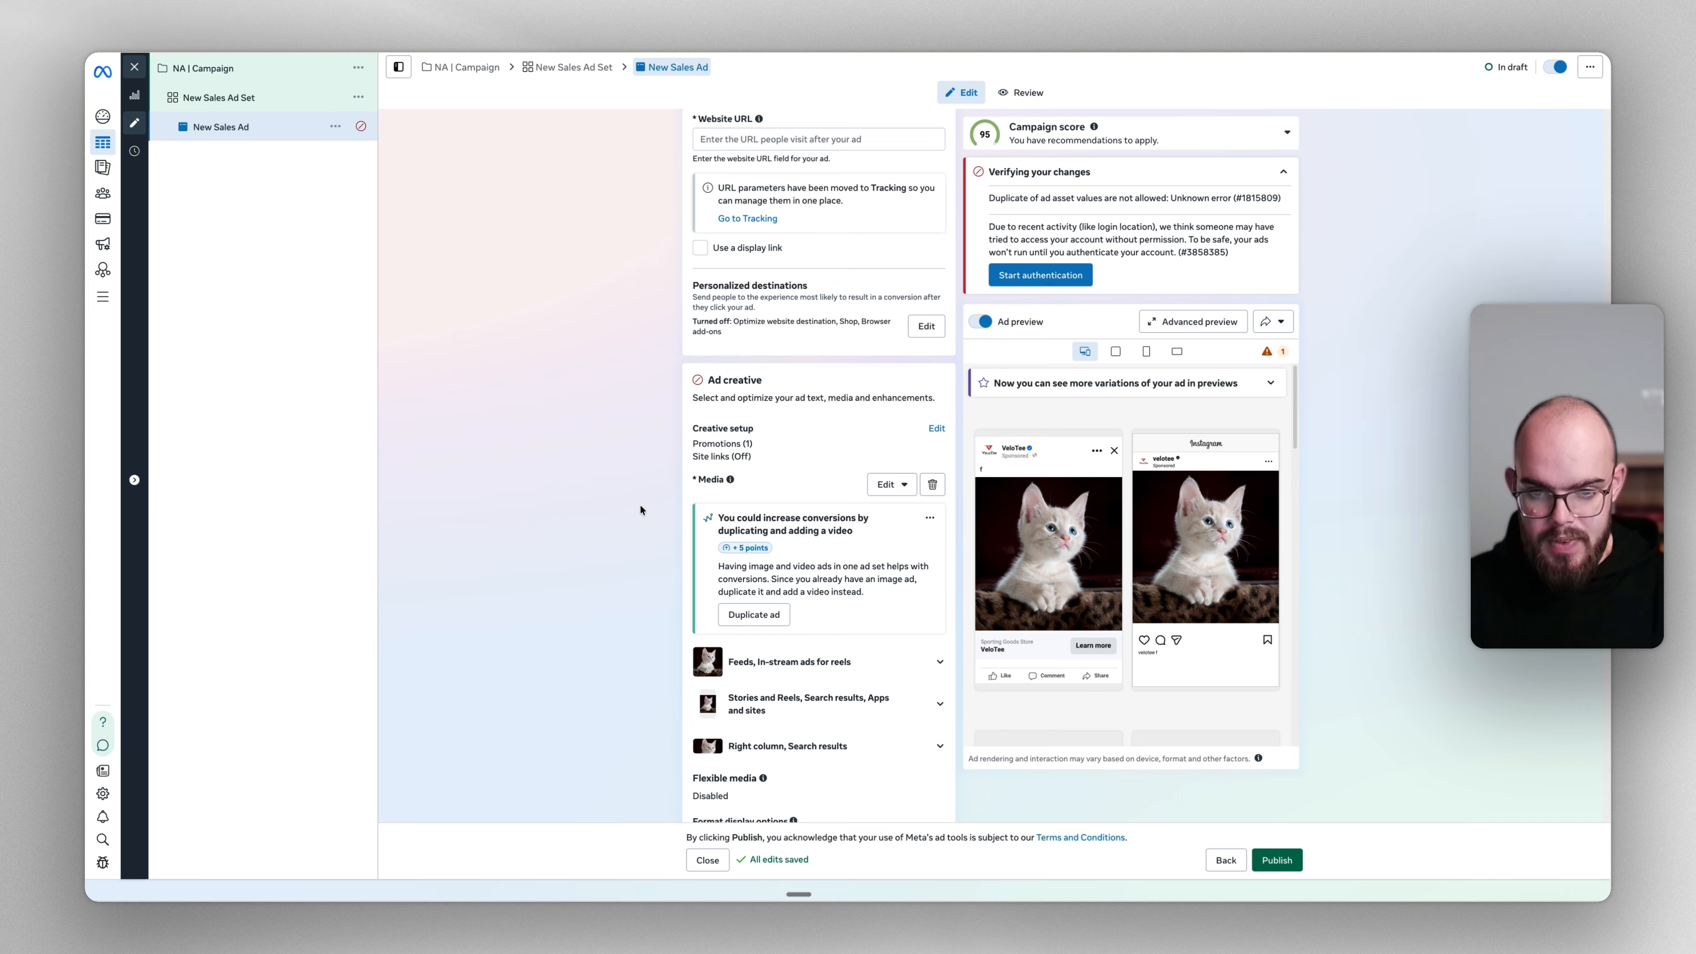
scroll(641, 511, up, 1)
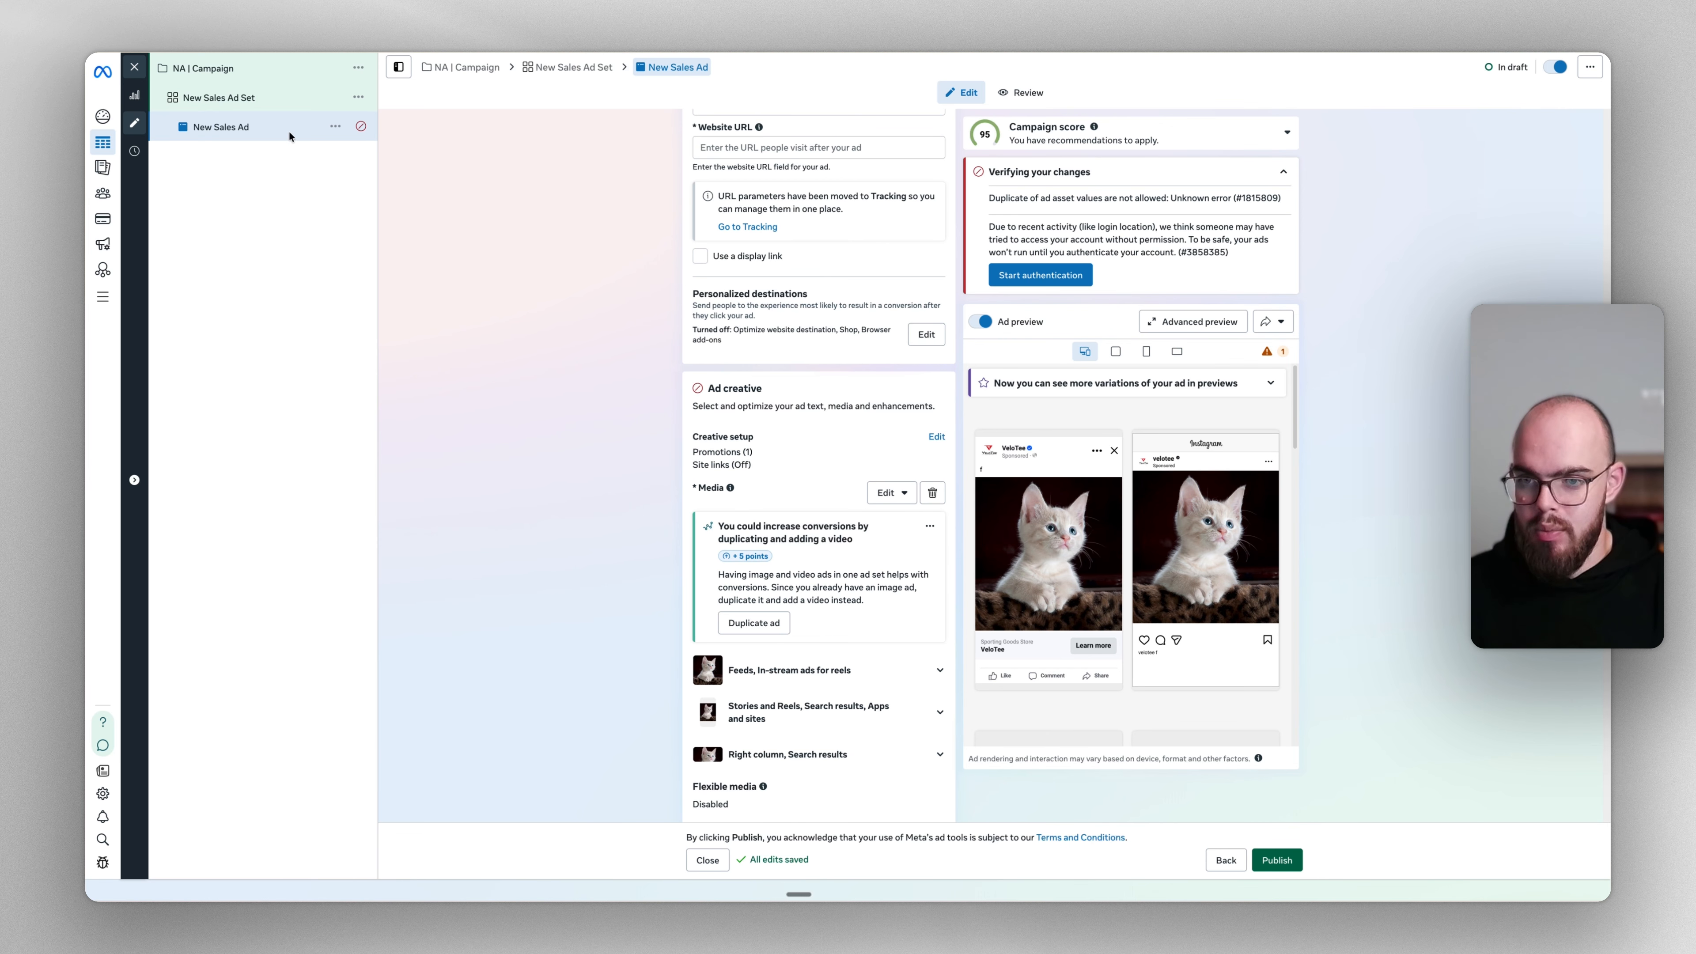
click(187, 102)
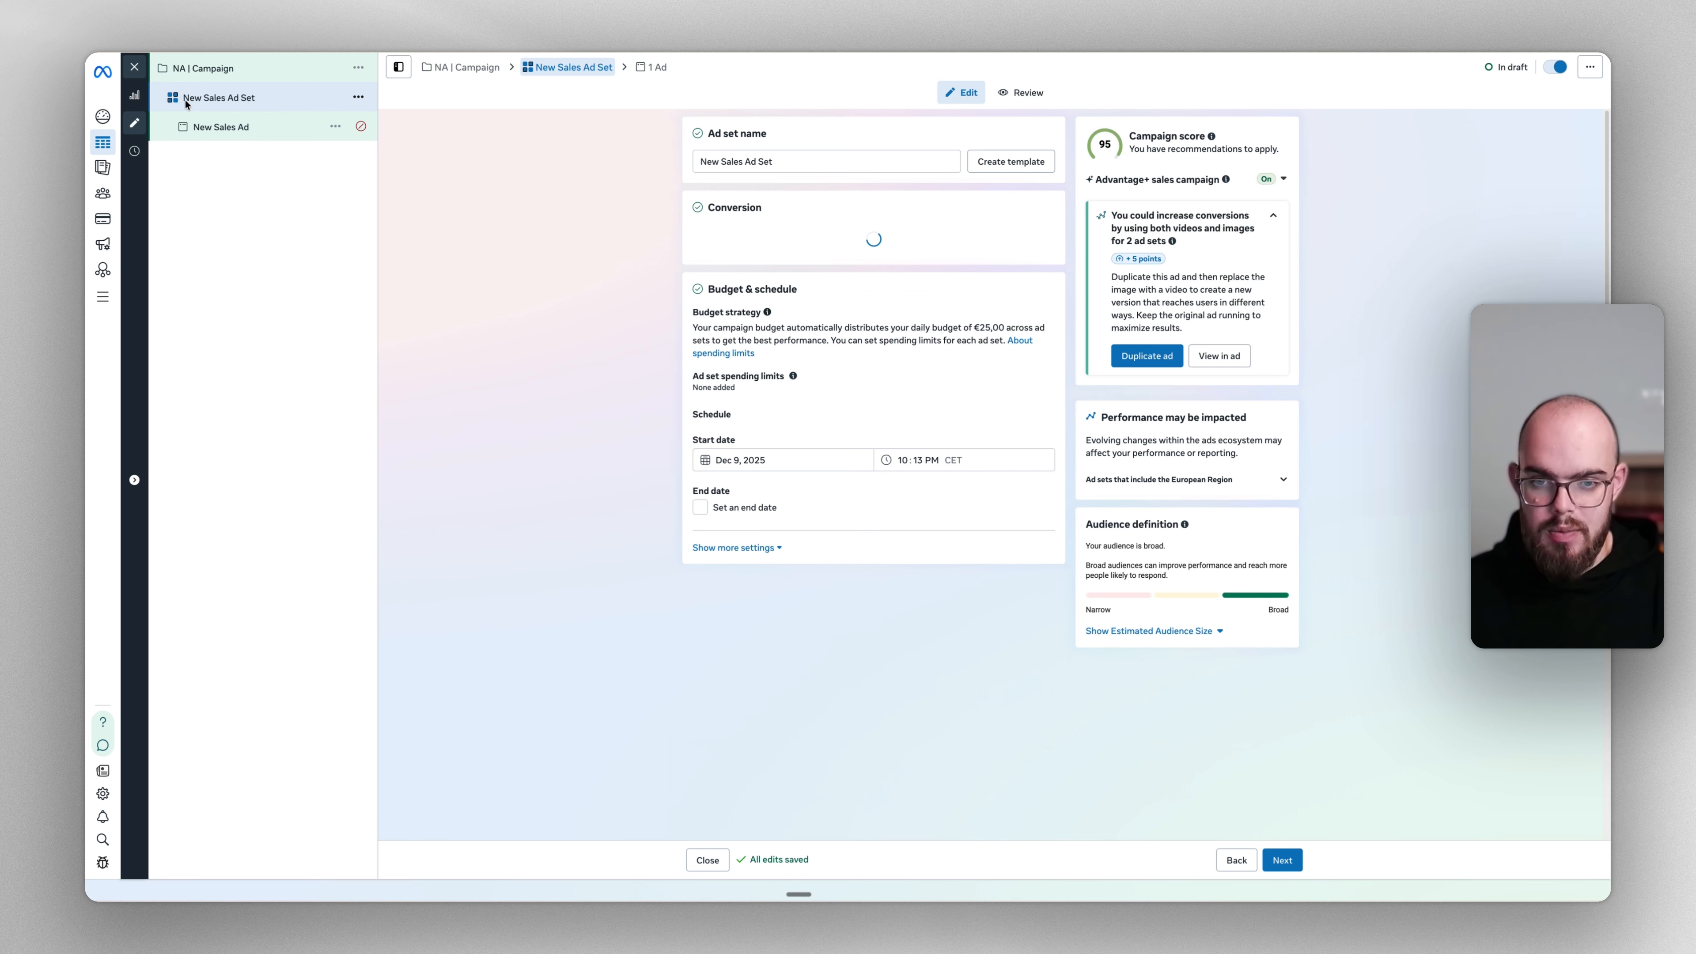